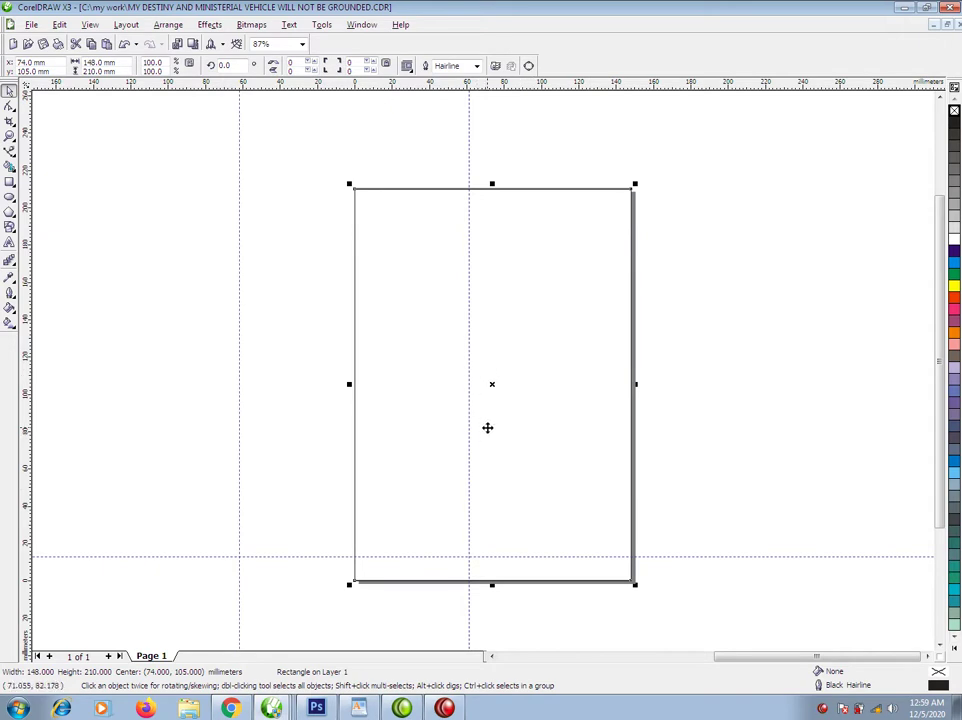
Switch to the Text tool with F8 to add text on the blank 148 × 210 mm cover.
key("F8")
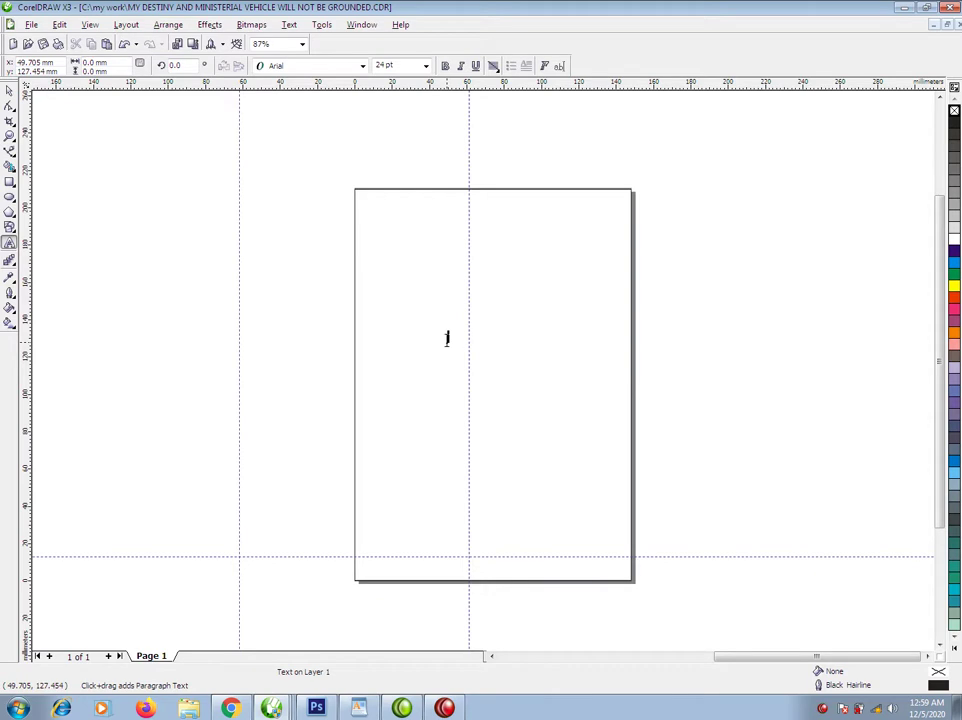
Type the title 'MY DESTINY & MINISTERIAL VEHICLE' in the middle of the cover.
left_click(447, 340)
type("m")
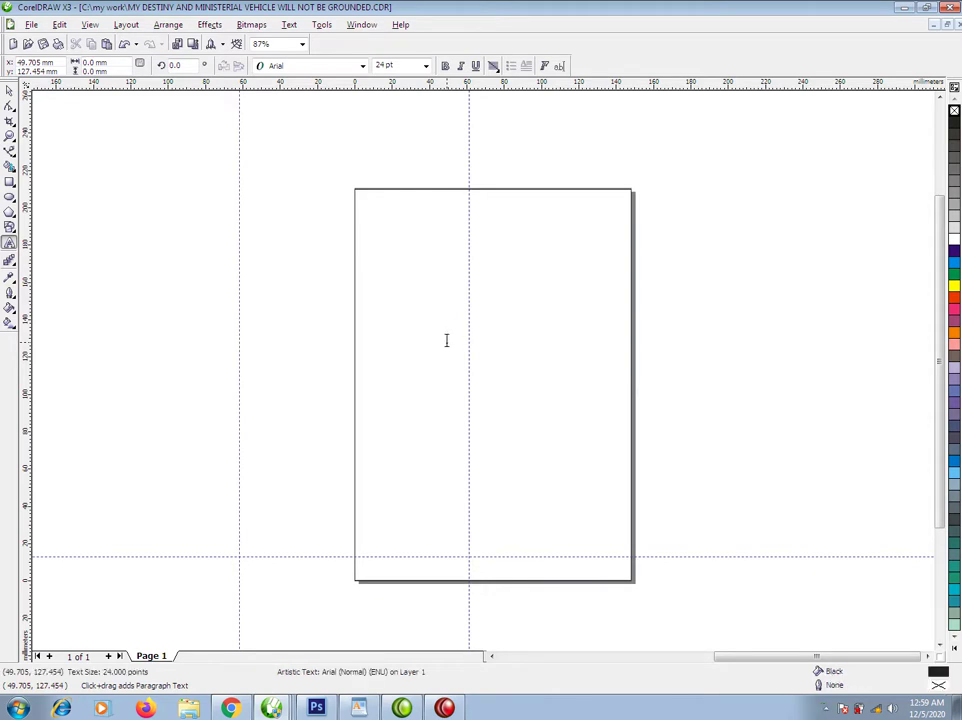
type("M")
type("Y DESI")
type("INI")
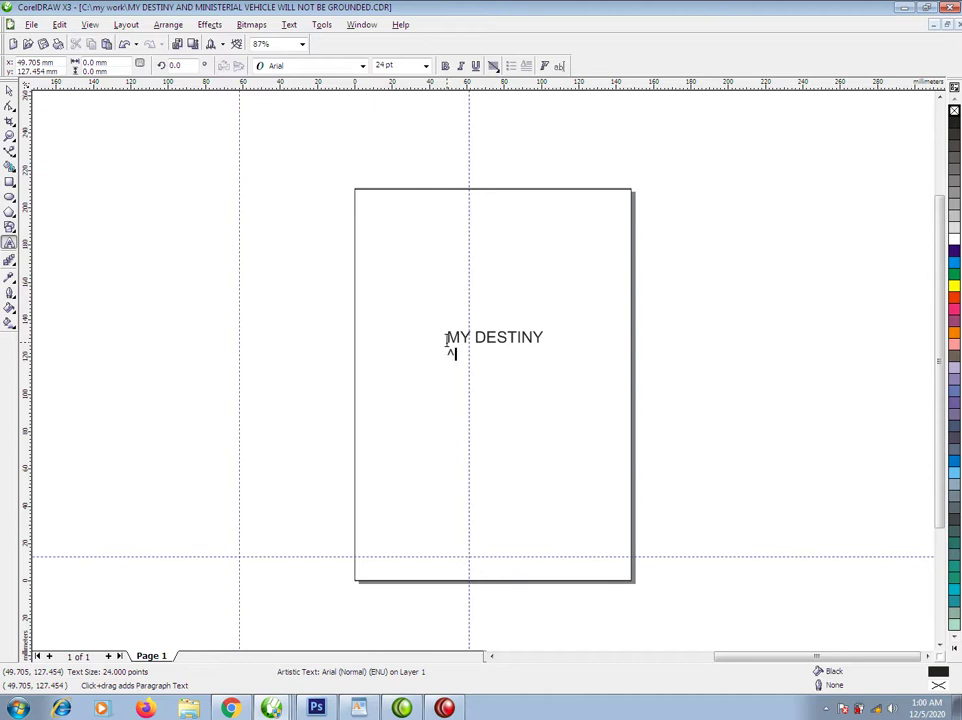
type("%")
type(" M")
type("IN")
type("ISTR")
key("BackSpace")
type("ERIAL VEHICLE")
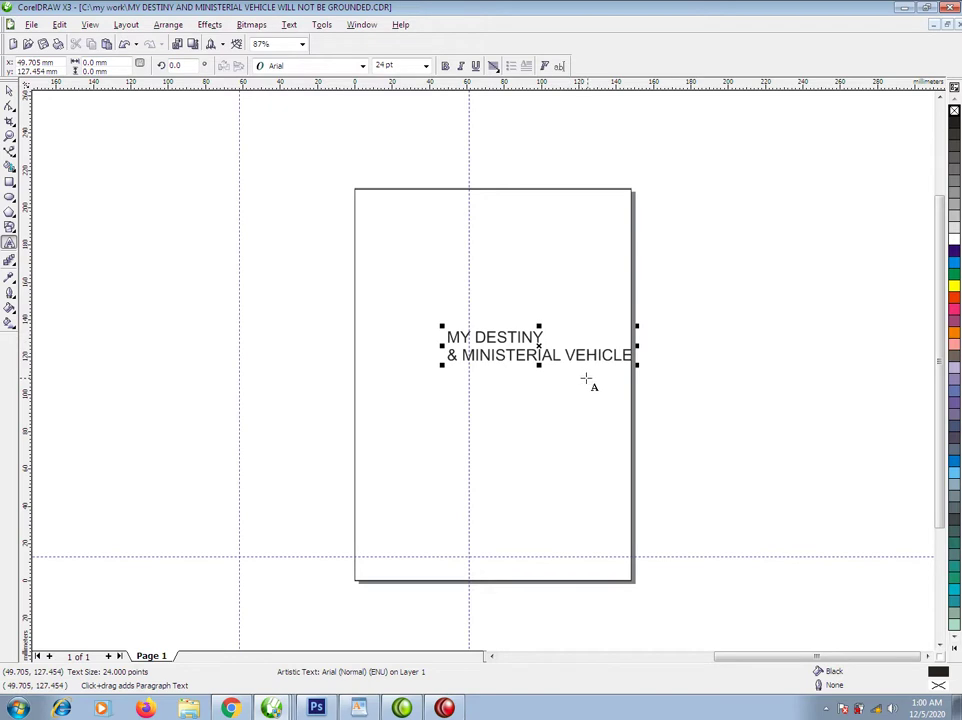
Add a 'BY' credit line with the author's name below the title, then select the cover rectangle.
key("Return")
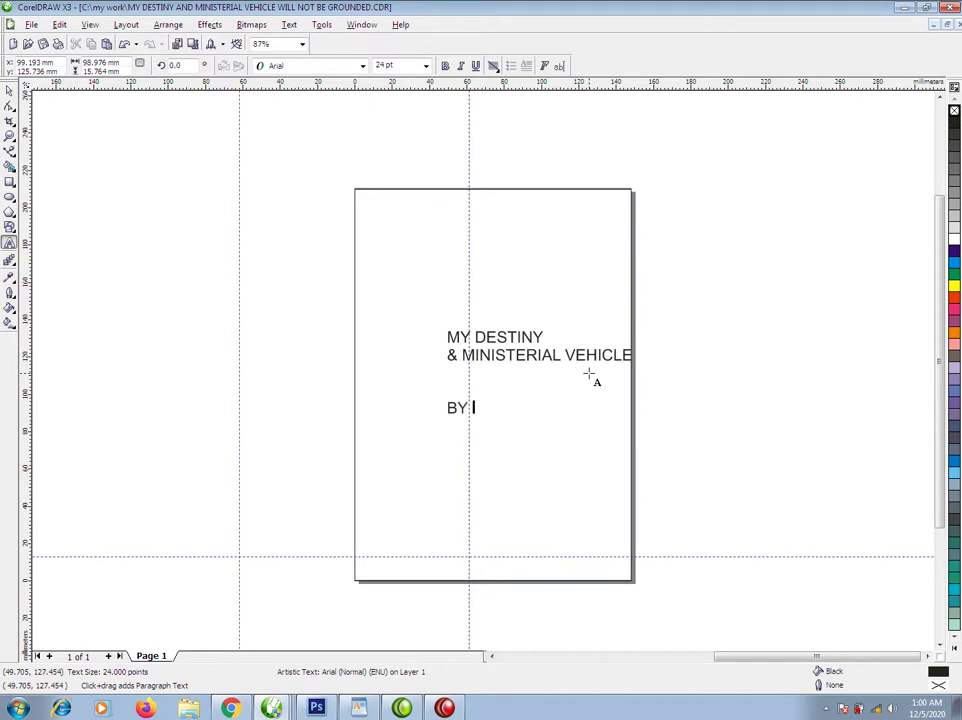
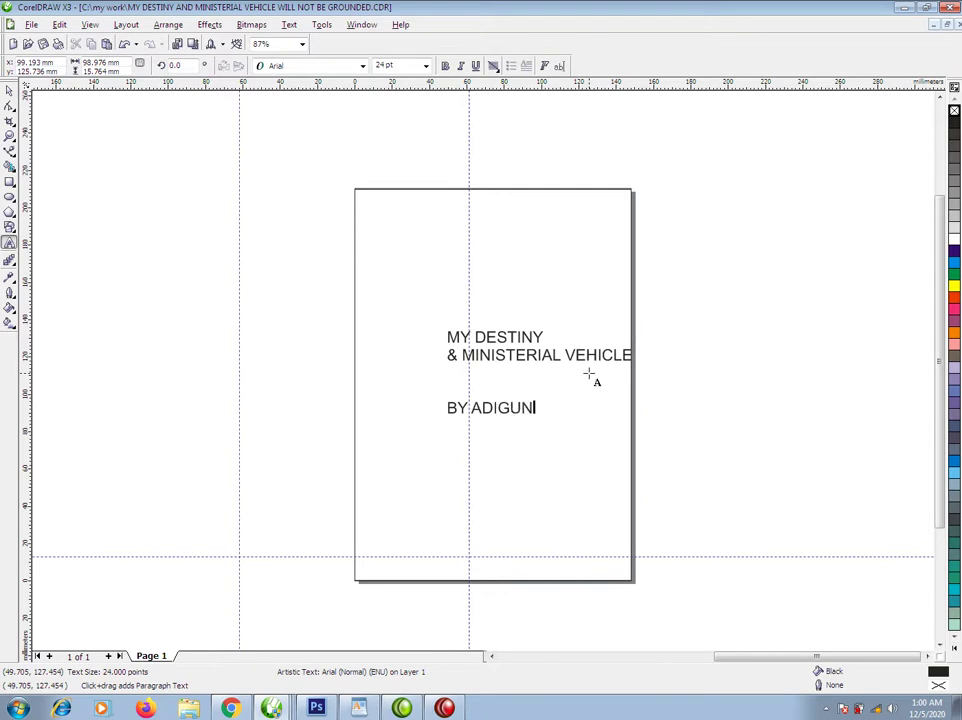
key("ctrl+space")
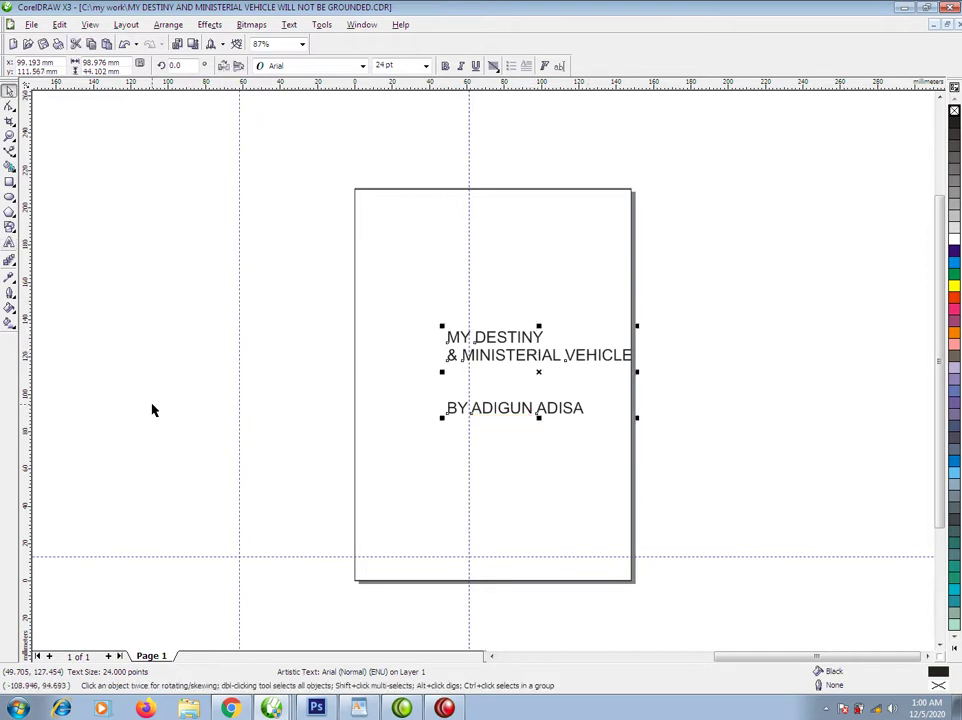
left_click(358, 266)
Delete the unneeded portrait image, leaving the road photo.
scroll(153, 372, "down", 3)
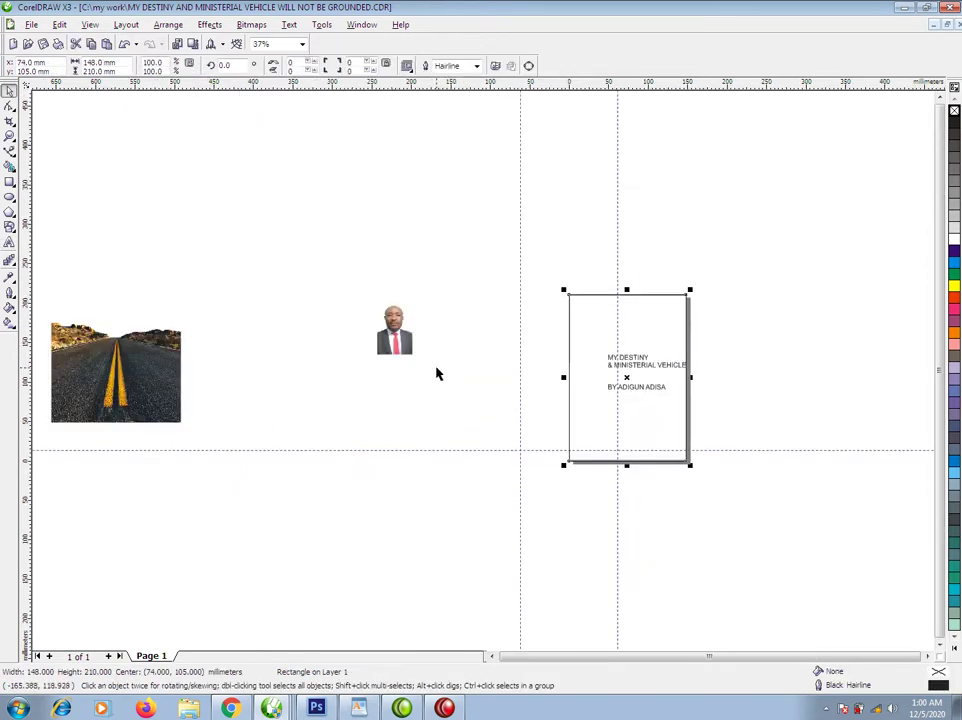
left_click(112, 384)
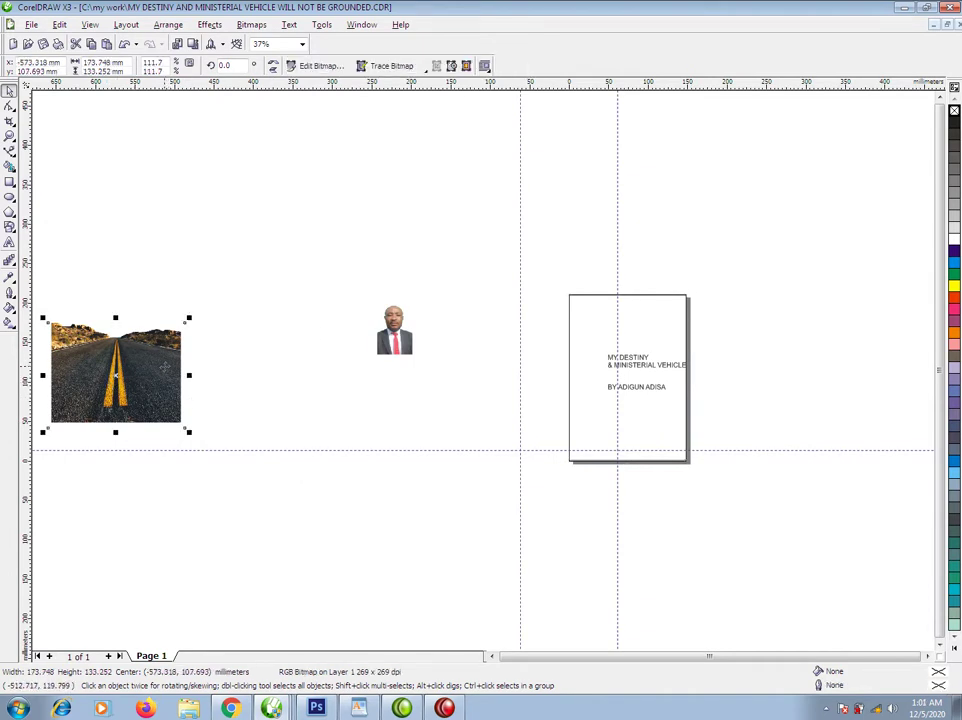
left_click(377, 376)
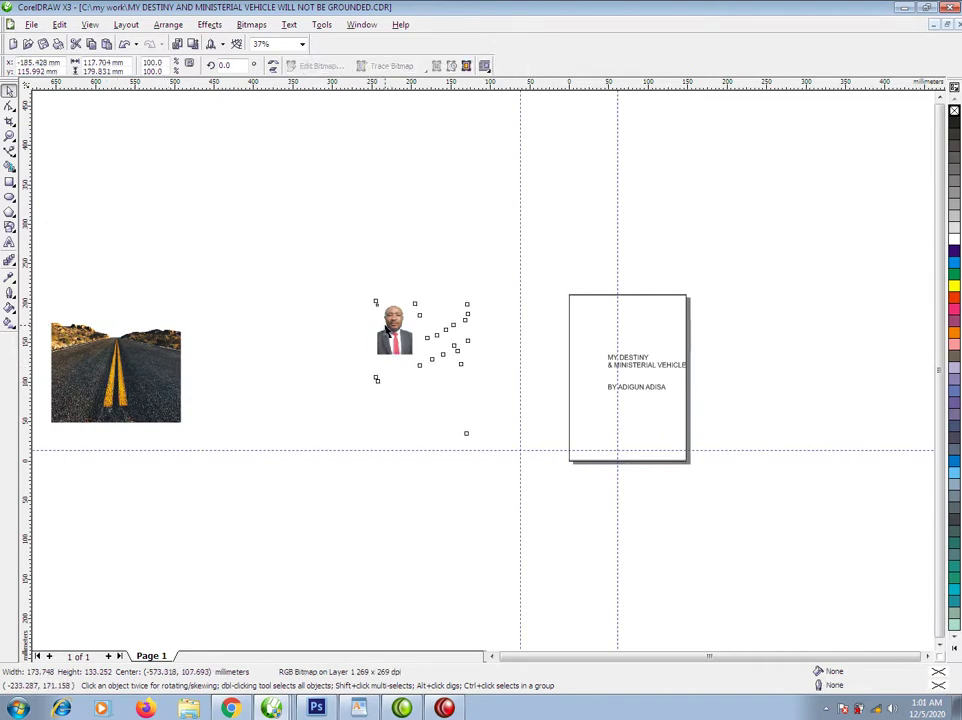
left_click(394, 330, "ctrl")
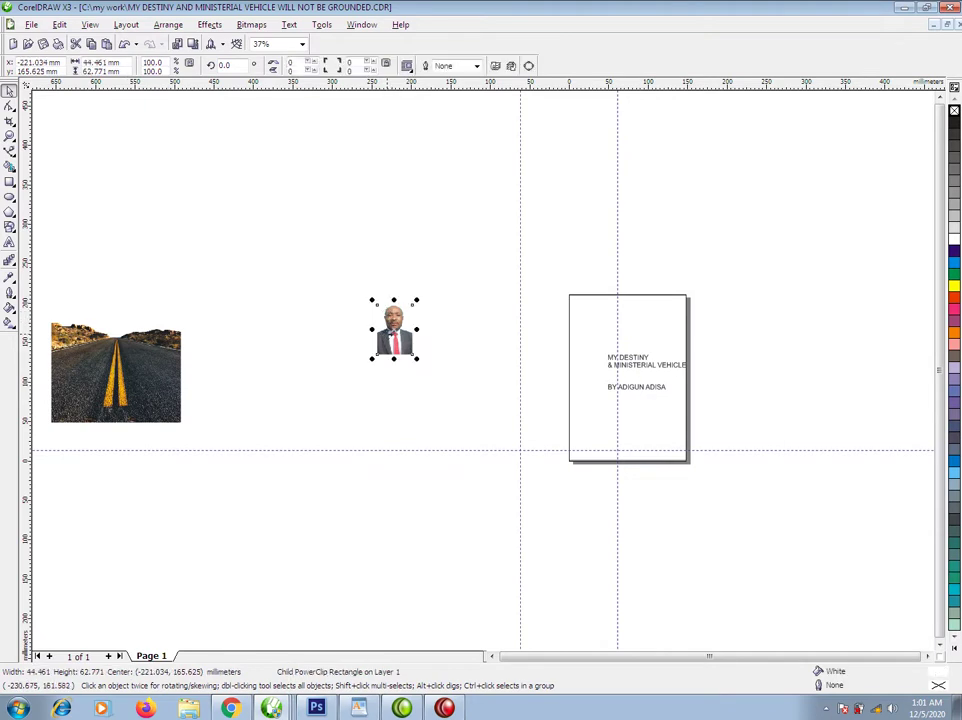
key("Delete")
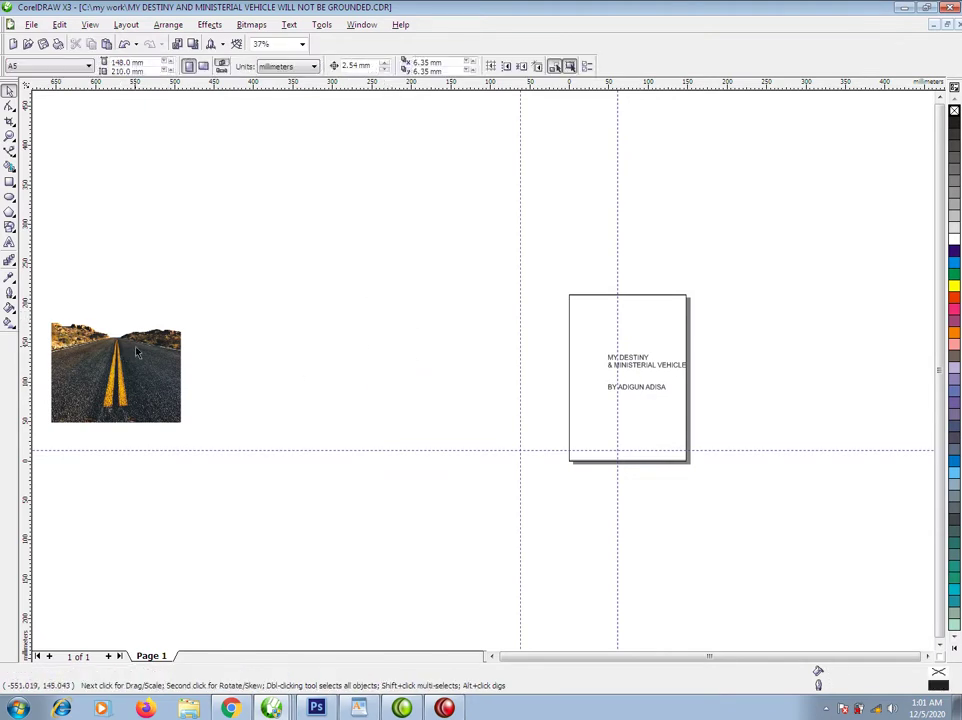
PowerClip the road photo inside the cover rectangle and shift it downward.
left_click(137, 378)
left_click_drag(137, 378, 655, 331)
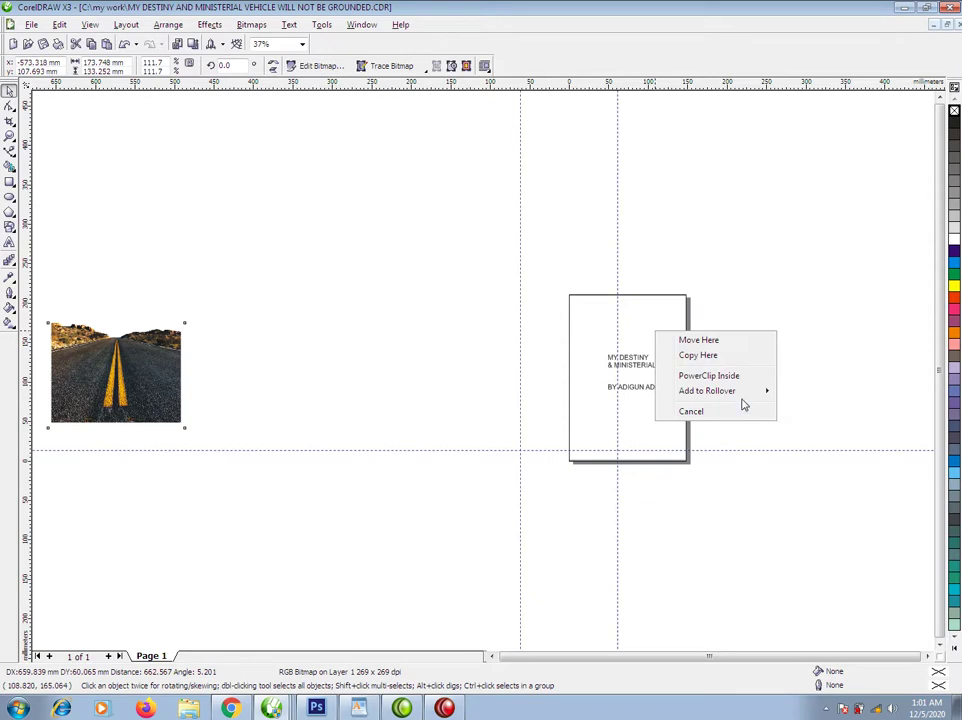
left_click(708, 375)
left_click(657, 322, "ctrl")
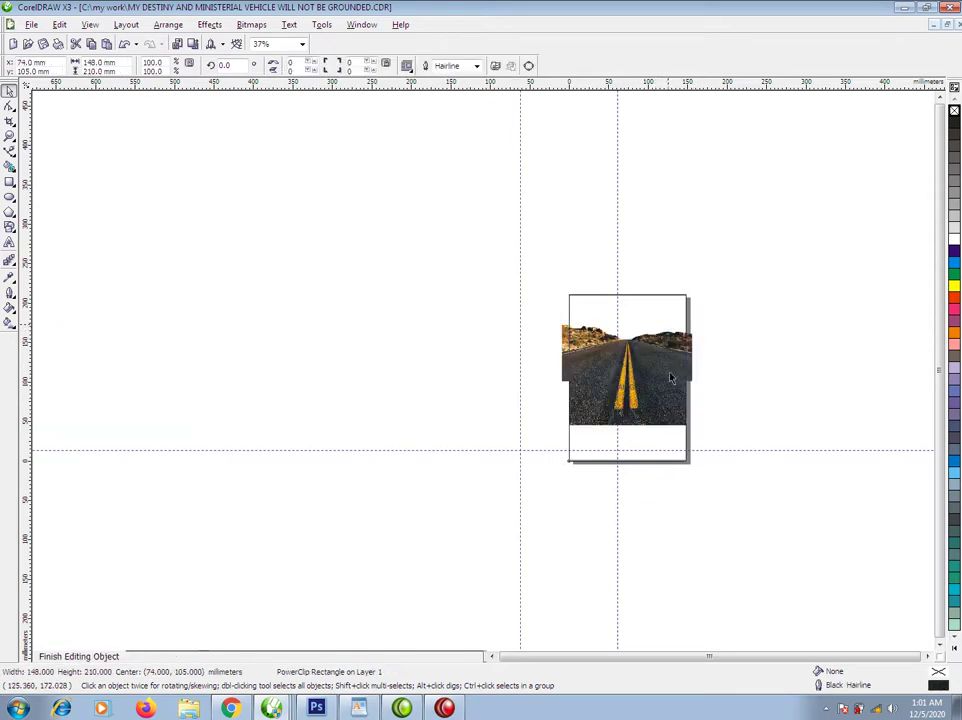
left_click_drag(663, 380, 663, 376)
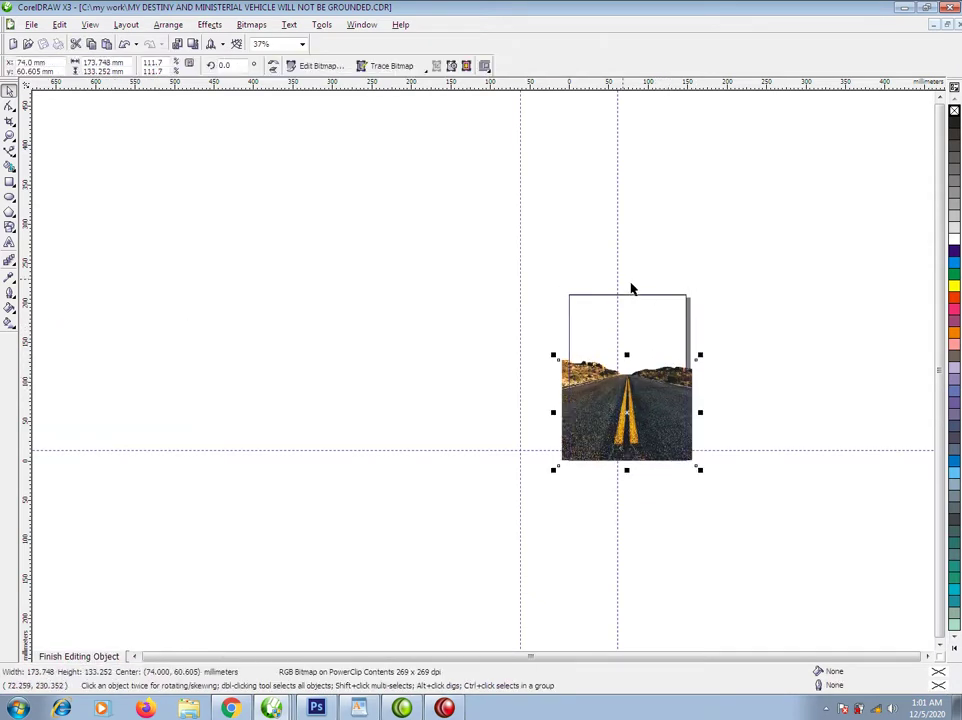
Fill the cover background mustard yellow (C0 M12 Y79 K12) behind the clipped road photo.
left_click(803, 493, "ctrl")
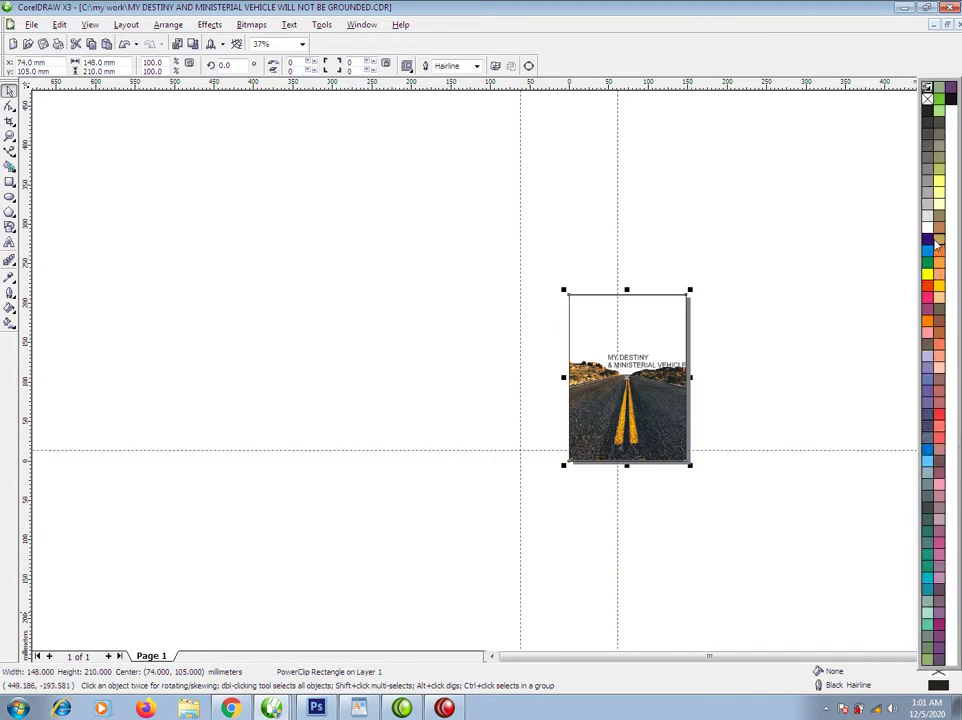
left_click(940, 242)
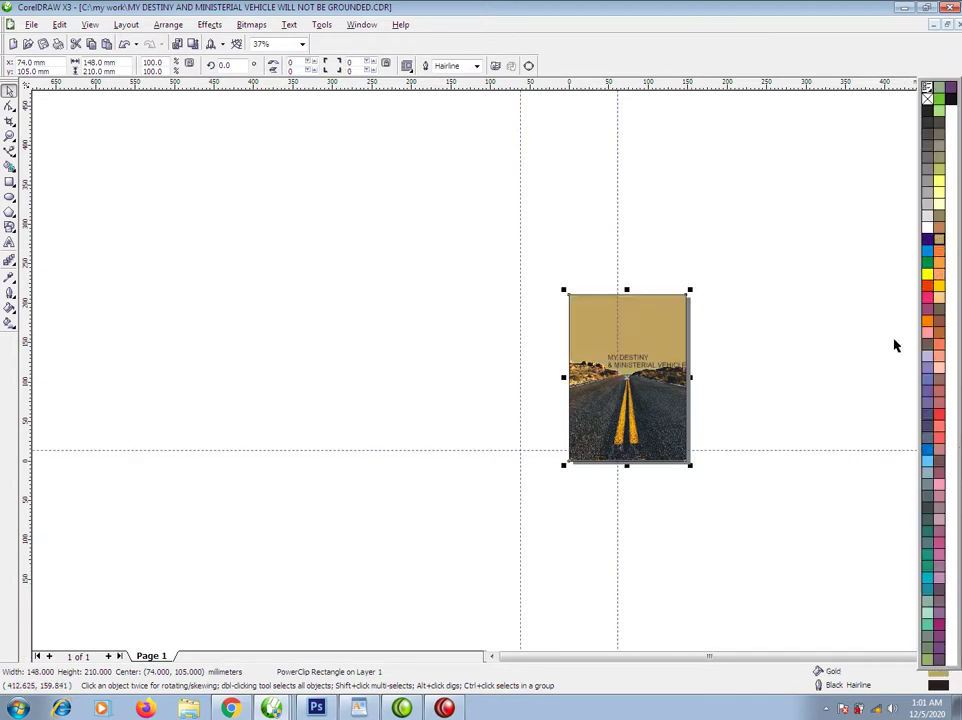
left_click(927, 276, "ctrl")
left_click(927, 276, "ctrl")
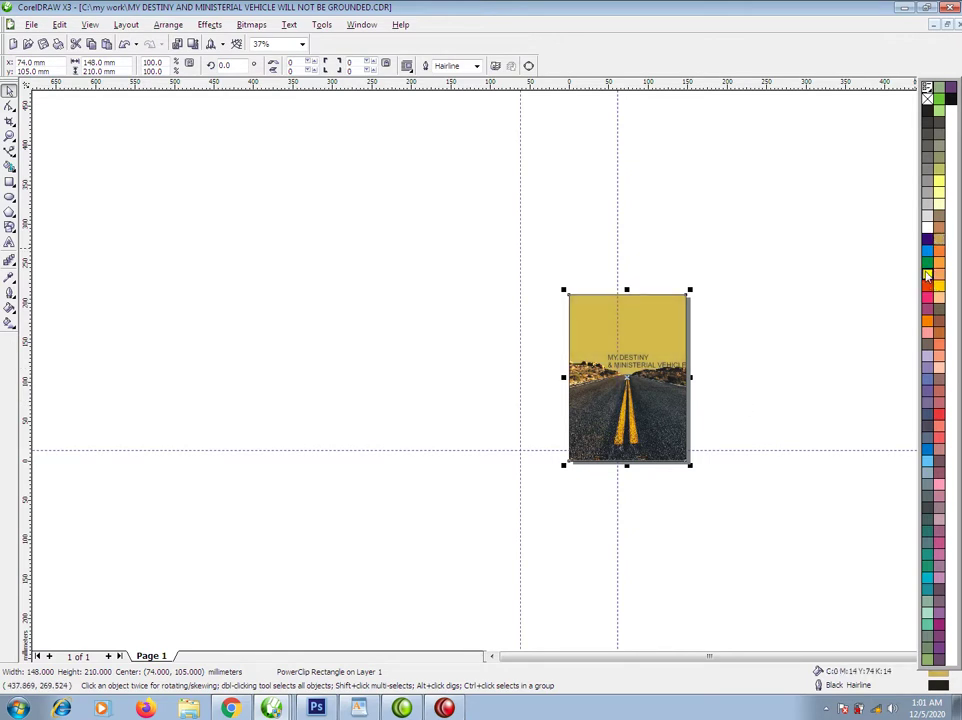
left_click(927, 276, "ctrl")
left_click_drag(532, 249, 750, 487)
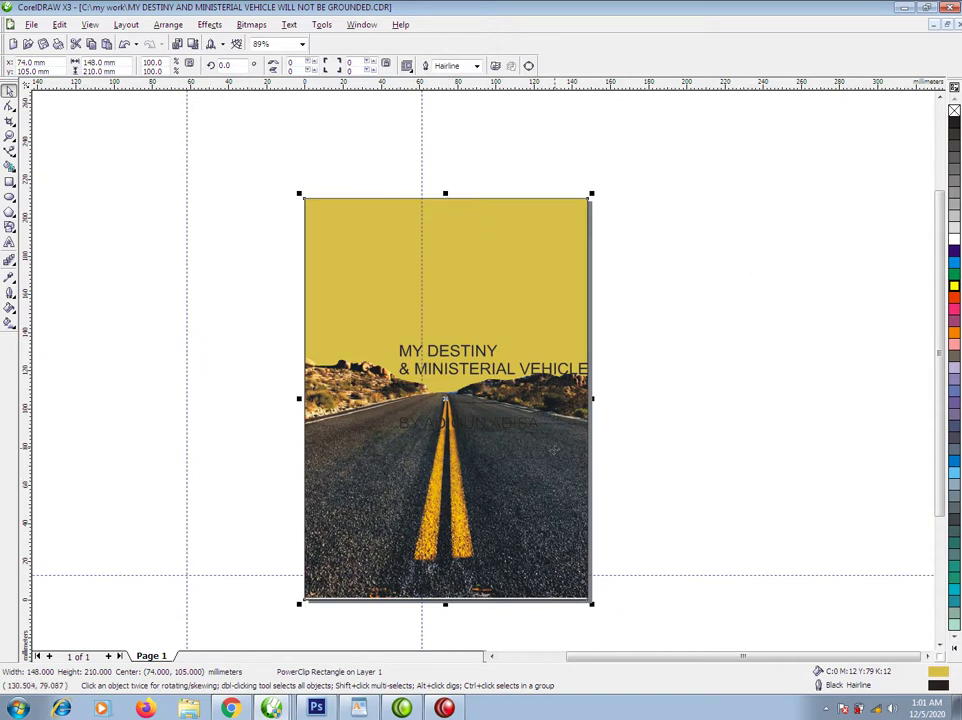
Move the road photo further down inside the cover frame.
left_click(565, 445, "ctrl")
left_click_drag(565, 445, 562, 477)
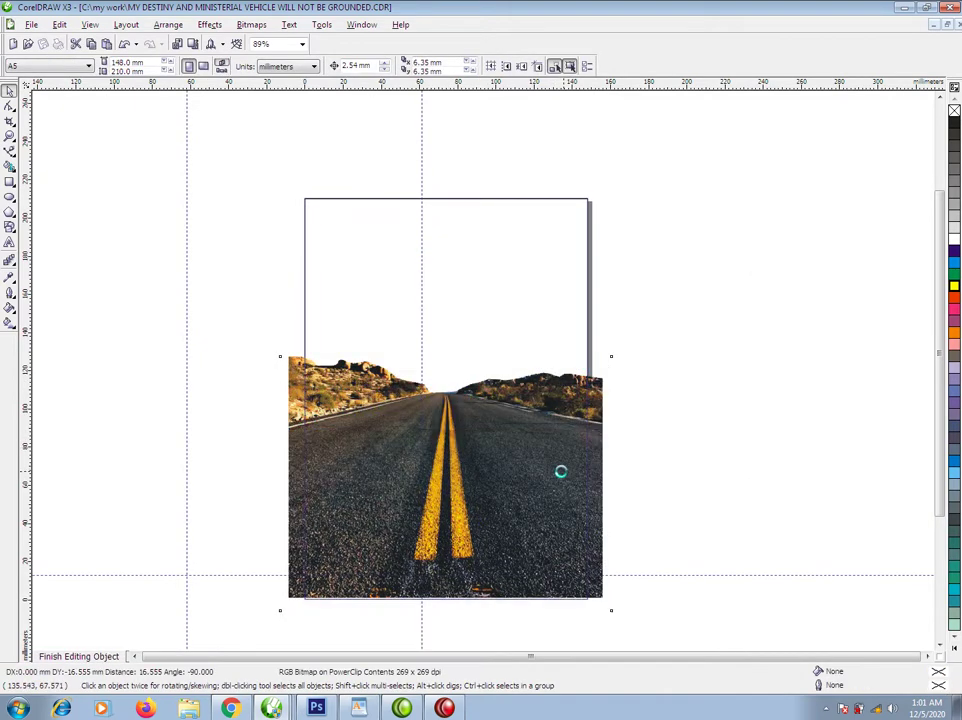
left_click_drag(460, 388, 460, 400)
Draw a black 200.1 × 78.5 mm rectangle across the lower road area.
left_click(9, 181)
left_click_drag(262, 458, 646, 610)
key("space")
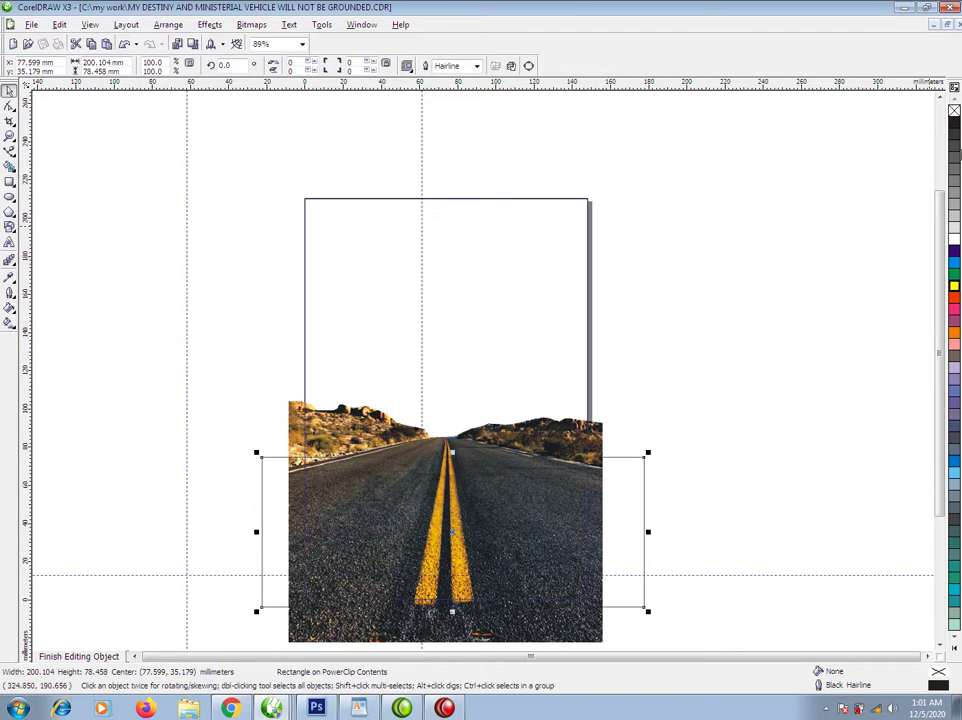
left_click(954, 124)
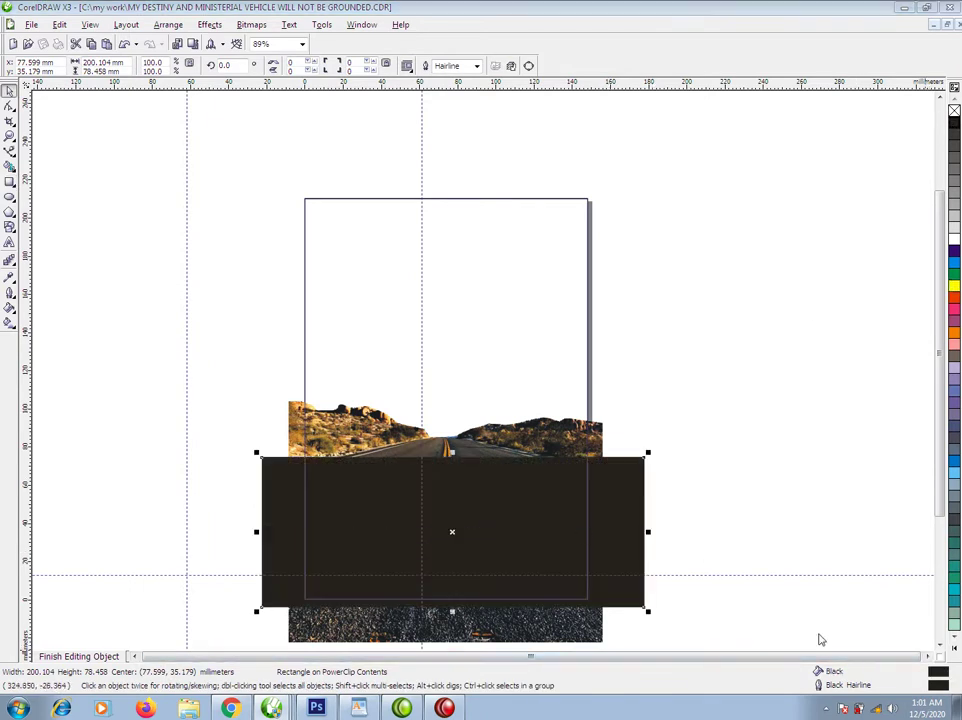
Set the lower rectangle's Uniform Fill to C100 M100 Y100 K100.
key("shift+F11")
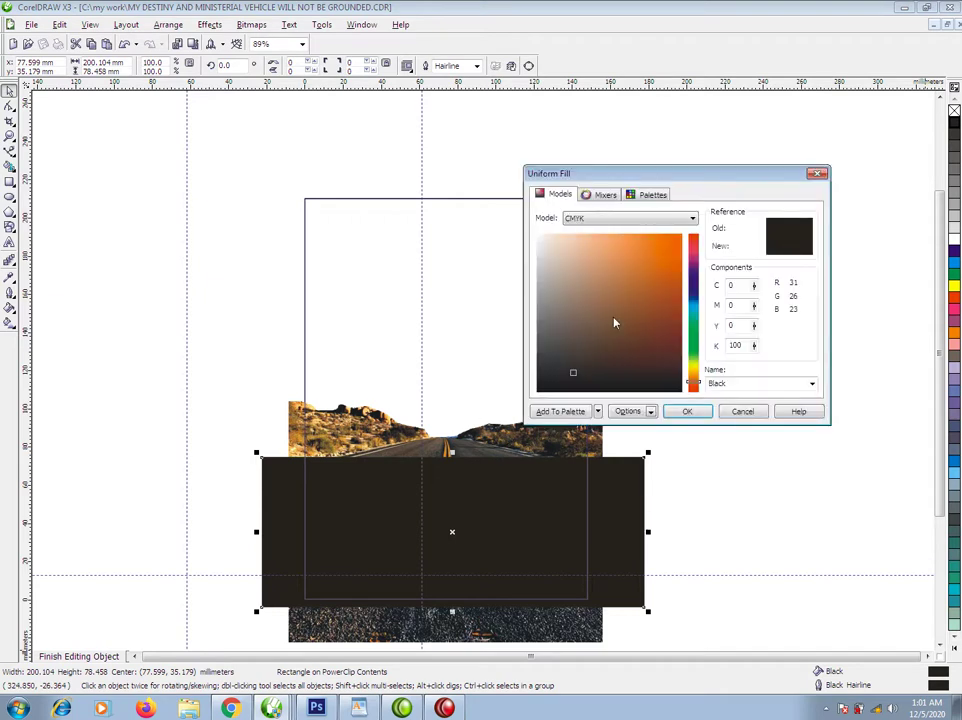
left_click_drag(755, 325, 754, 266)
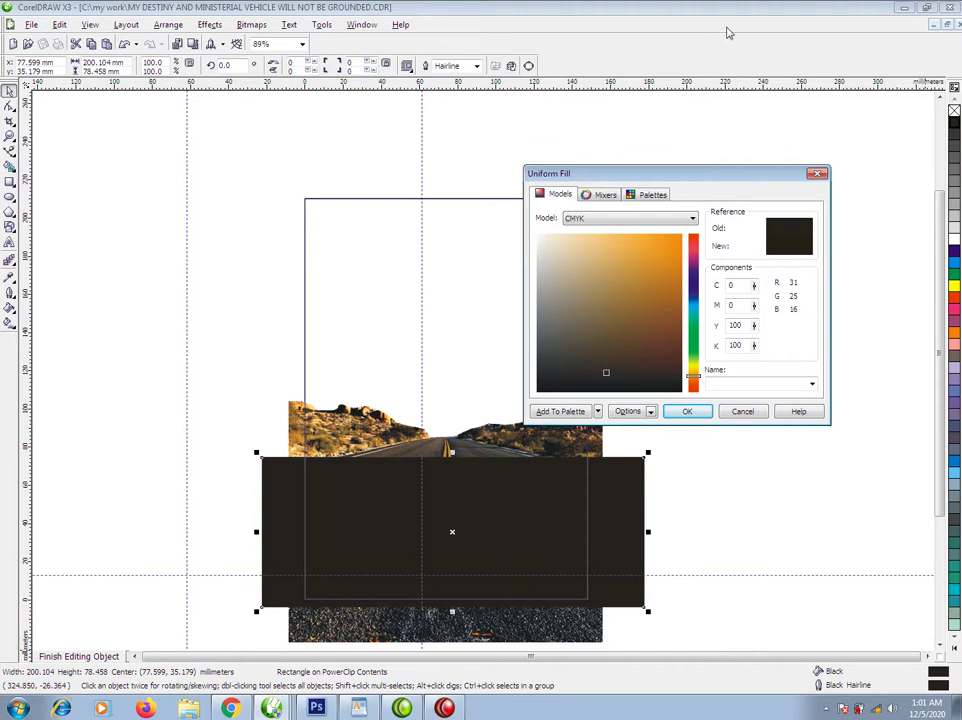
left_click_drag(754, 305, 754, 262)
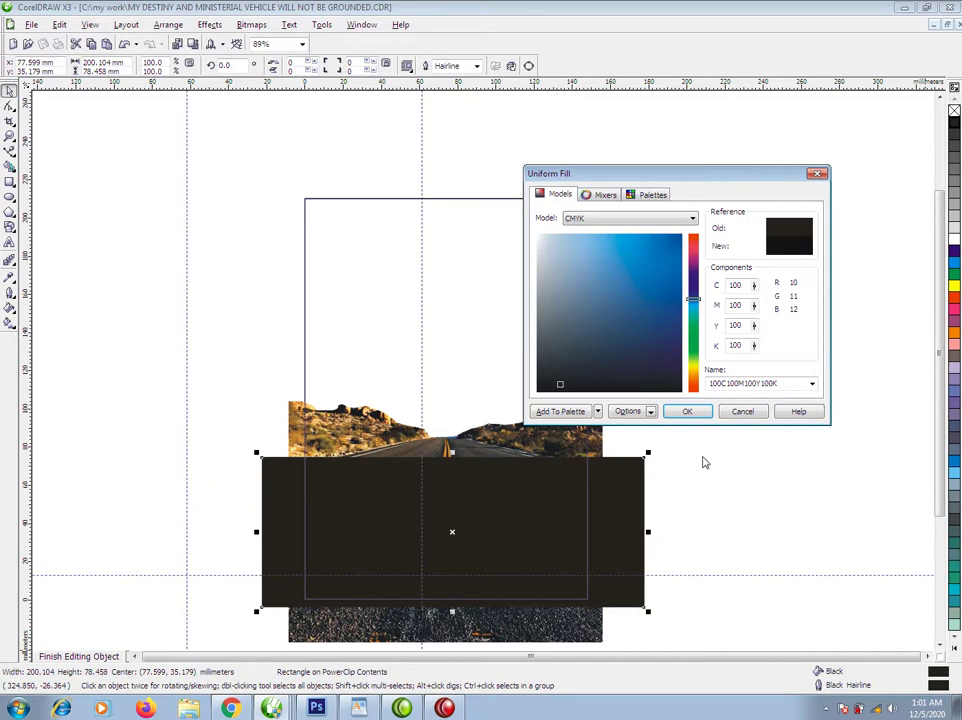
left_click(687, 411)
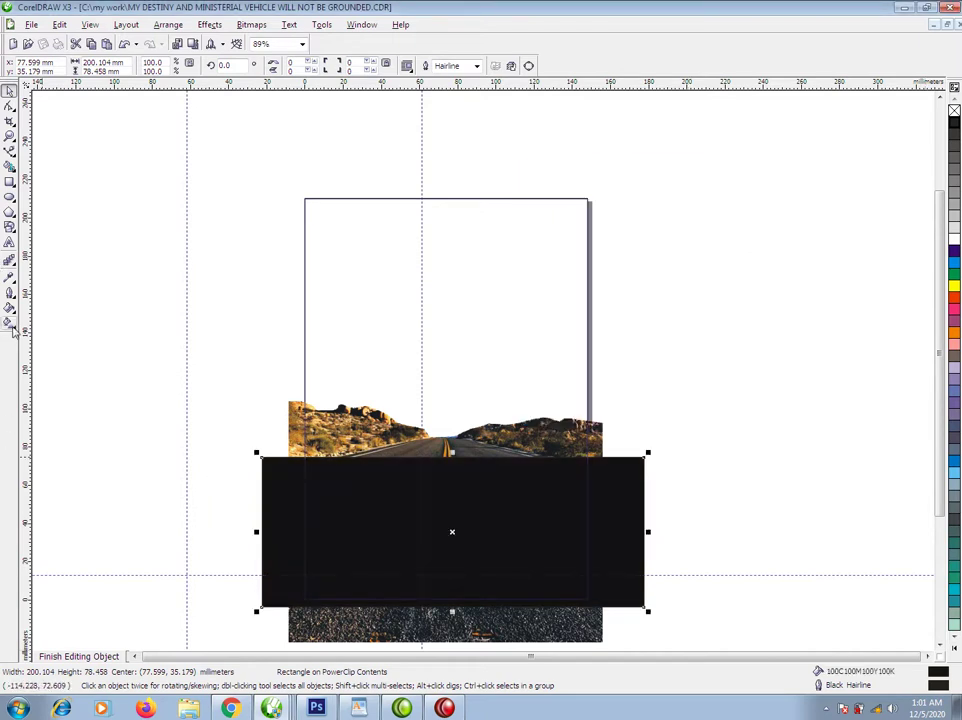
Apply a transparency fade so the black rectangle blends upward into the road.
left_click(10, 261)
left_click(127, 267)
left_click_drag(473, 559, 477, 471)
key("space")
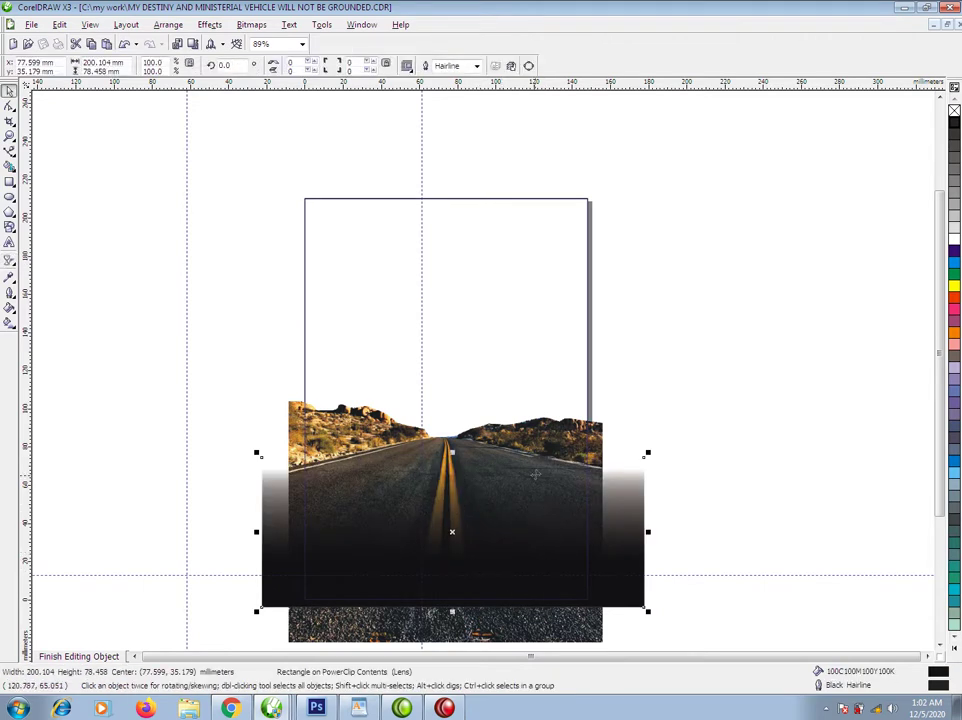
Convert the faded rectangle to a 300 dpi bitmap and finish editing the cover contents.
key("alt+b")
key("Return")
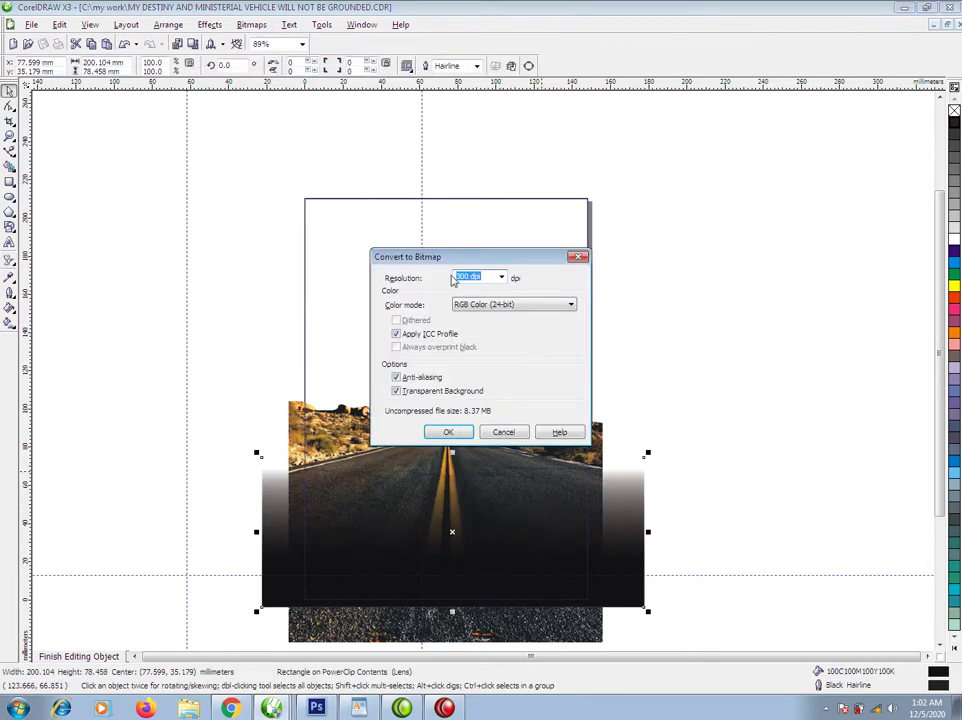
left_click(447, 432)
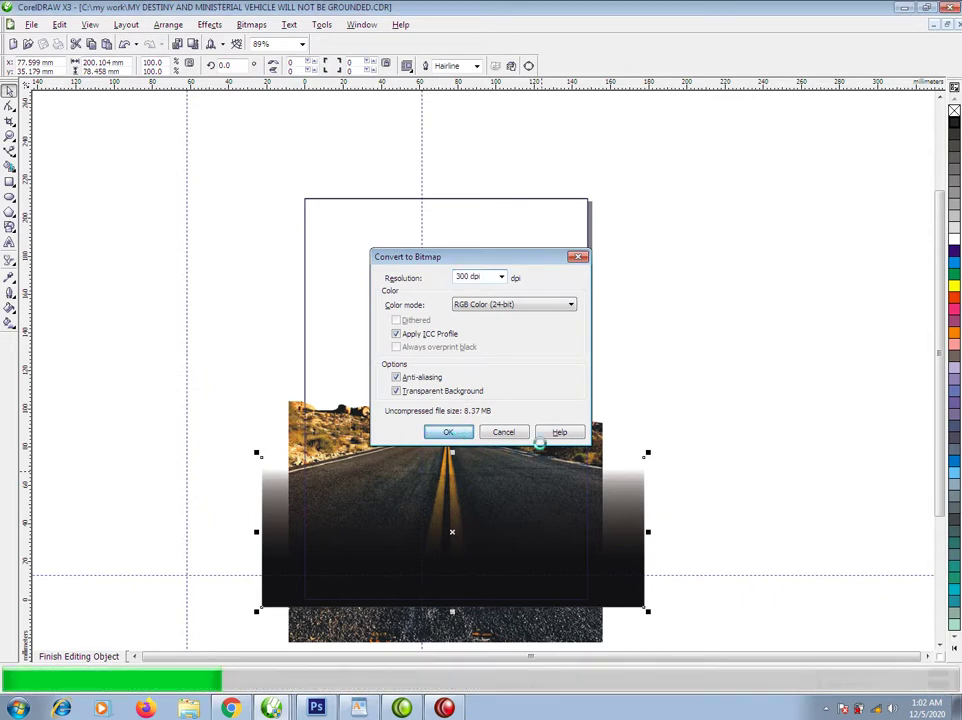
left_click(636, 397, "ctrl")
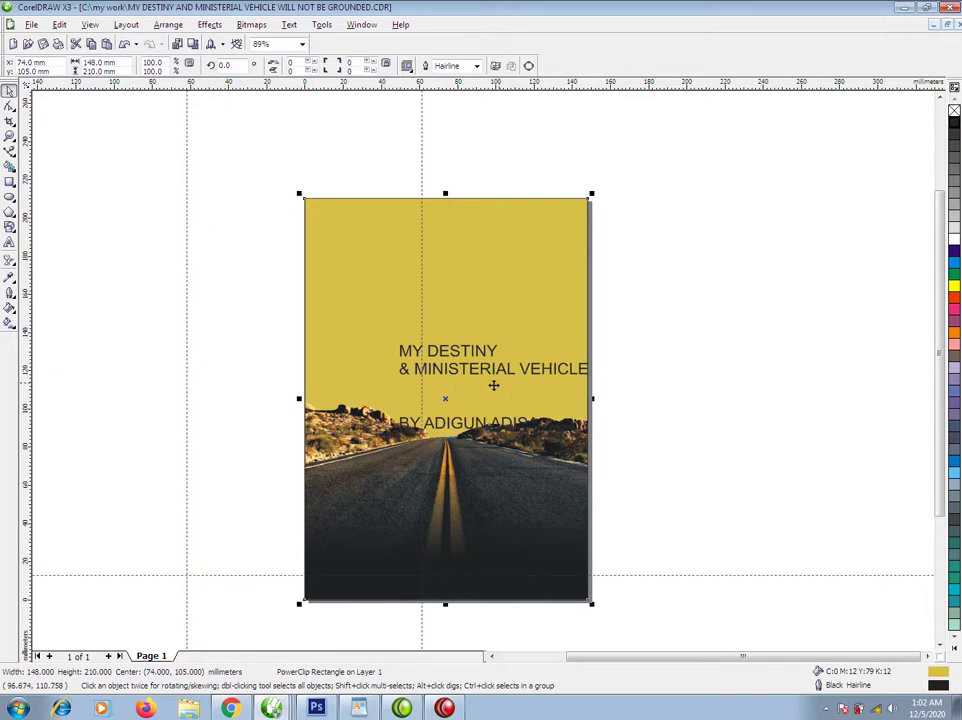
left_click(496, 424)
Move the title text up and left, dismissing the Import window unused.
left_click_drag(507, 394, 493, 380)
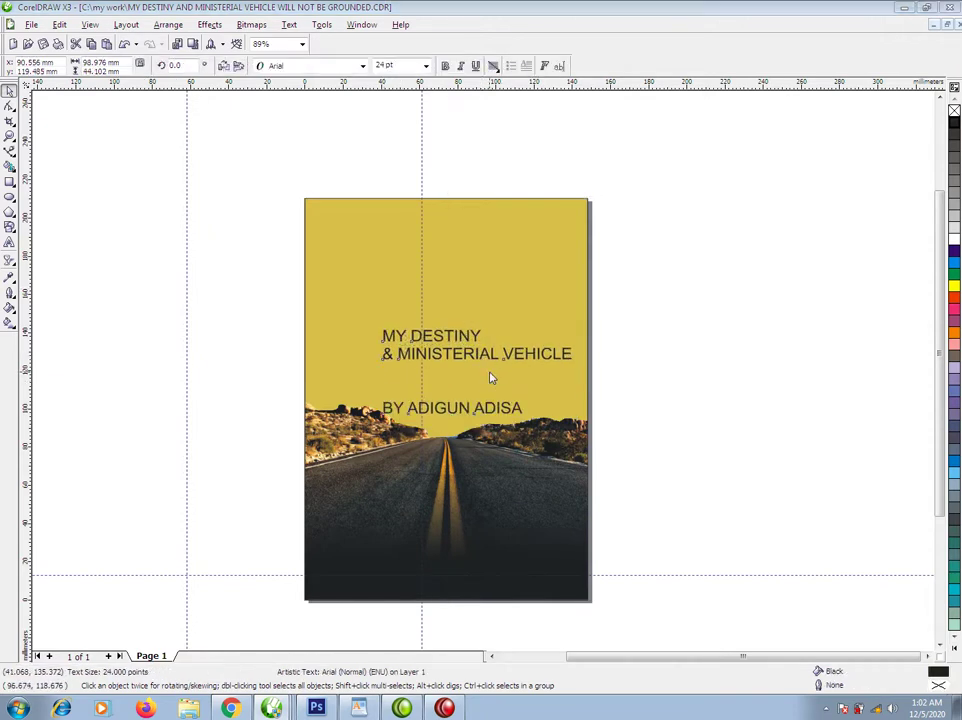
key("ctrl+i")
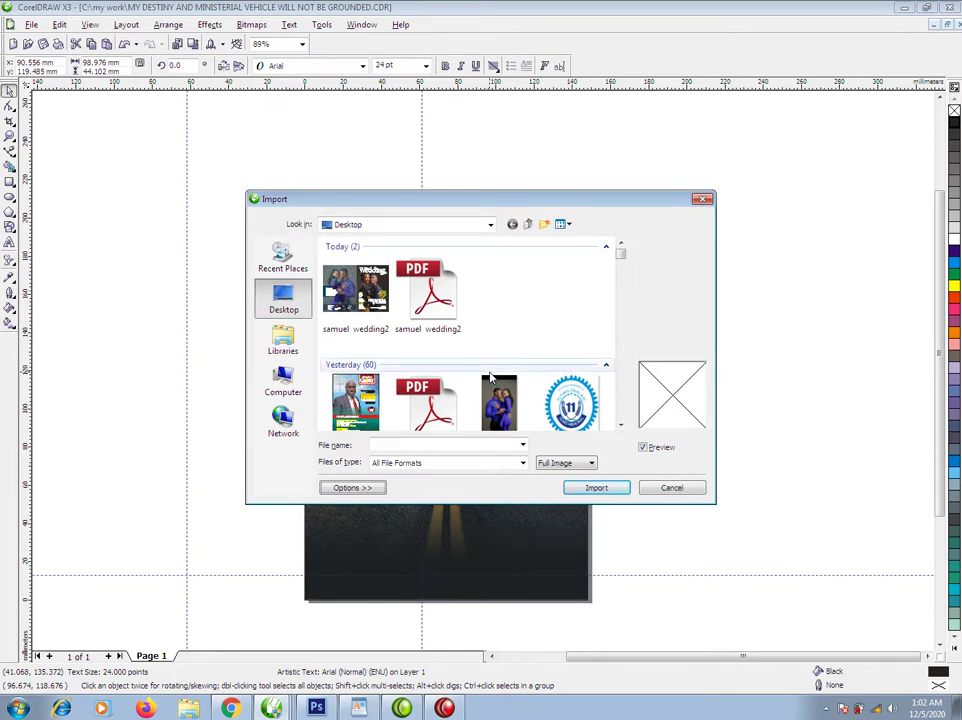
left_click(702, 199)
Shrink 'MY' to about 9.4 pt and place it just above DESTINY.
left_click_drag(487, 335, 428, 312)
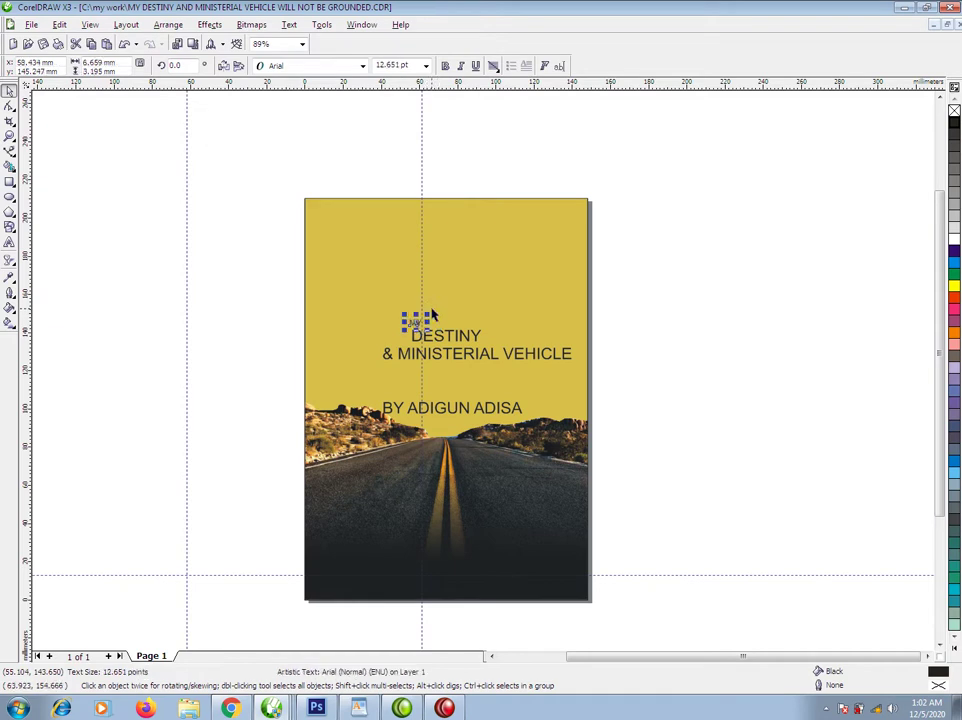
left_click_drag(311, 275, 541, 399)
left_click_drag(302, 315, 325, 311)
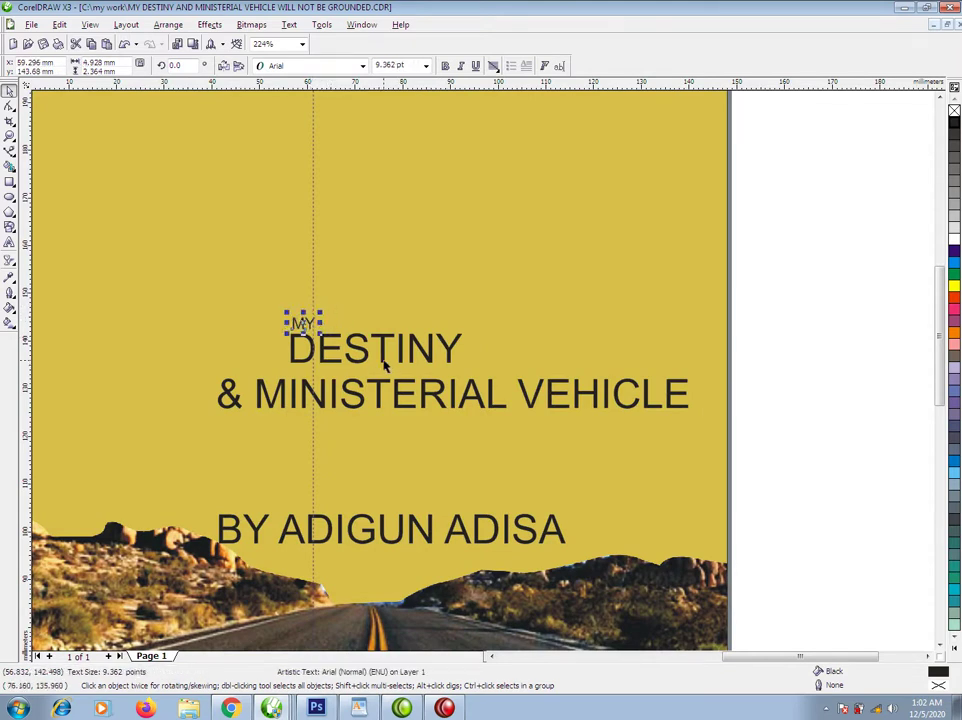
Make DESTINY bold and tighten its letter spacing.
left_click(369, 348)
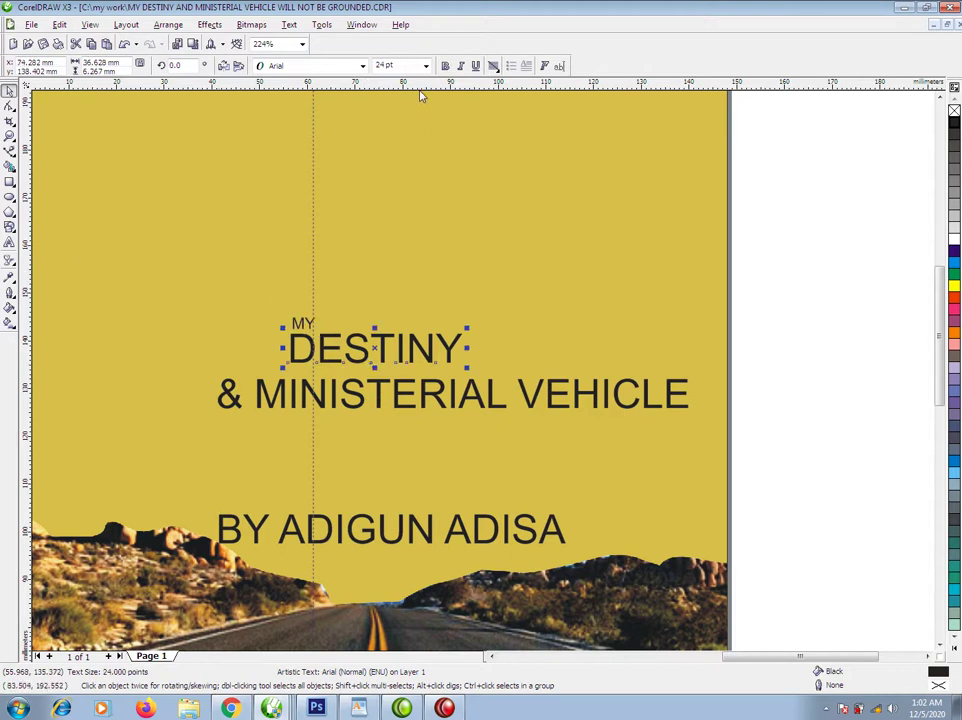
key("ctrl+b")
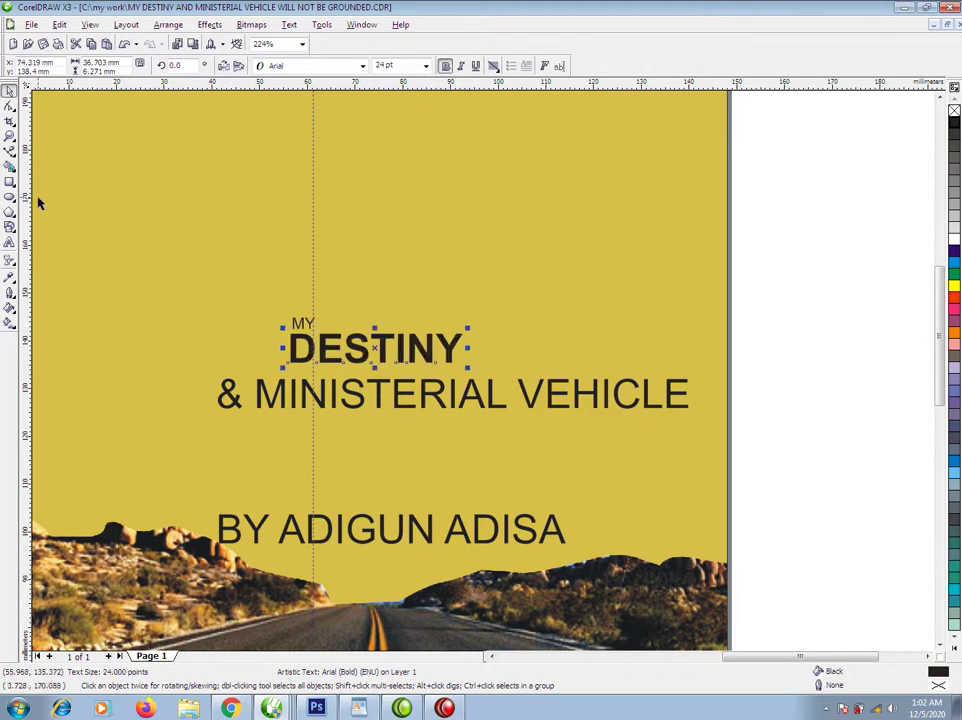
left_click(9, 105)
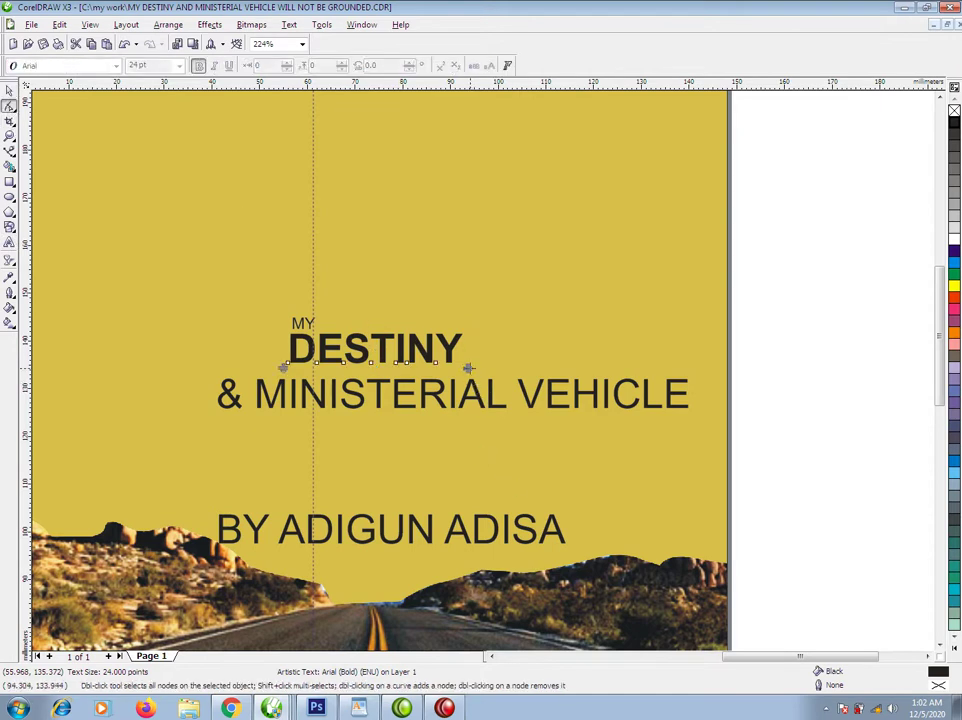
left_click_drag(467, 368, 453, 369)
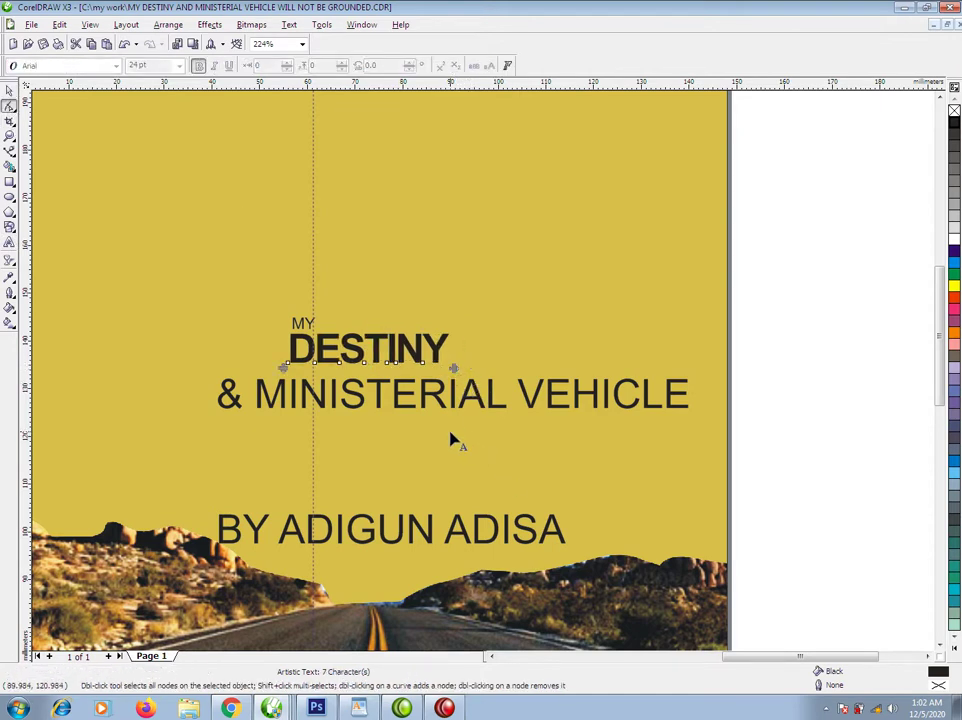
key("space")
Shrink '& MINISTERIAL VEHICLE' to fit beneath DESTINY.
key("Tab")
left_click_drag(693, 374, 447, 417)
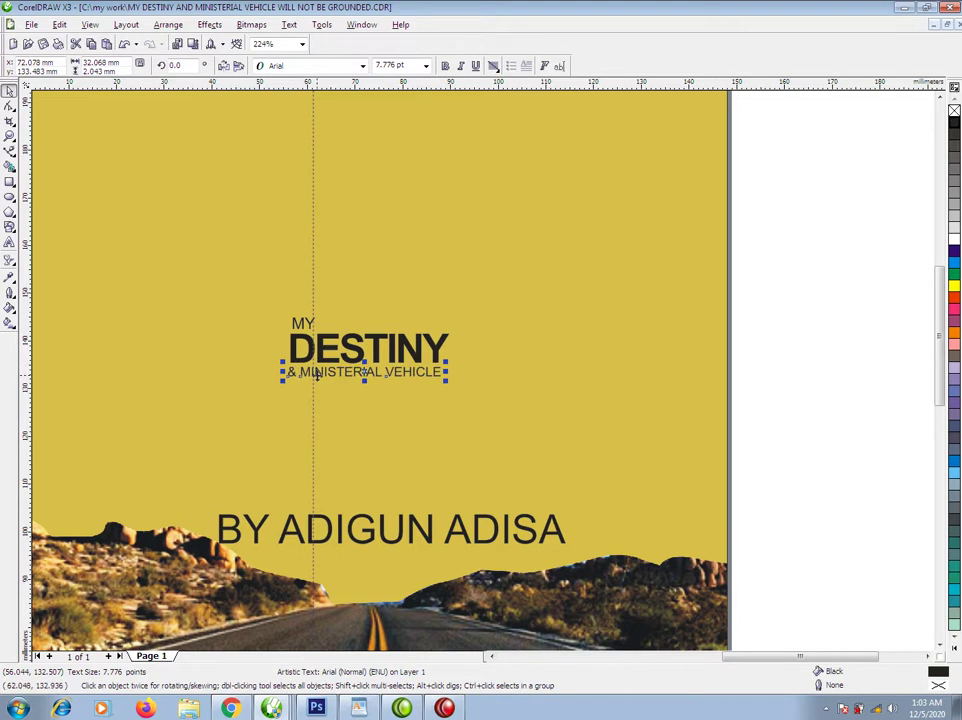
left_click_drag(333, 376, 335, 377)
Enlarge the three-line title together to 102.6 × 37.5 mm.
left_click_drag(825, 264, 225, 418)
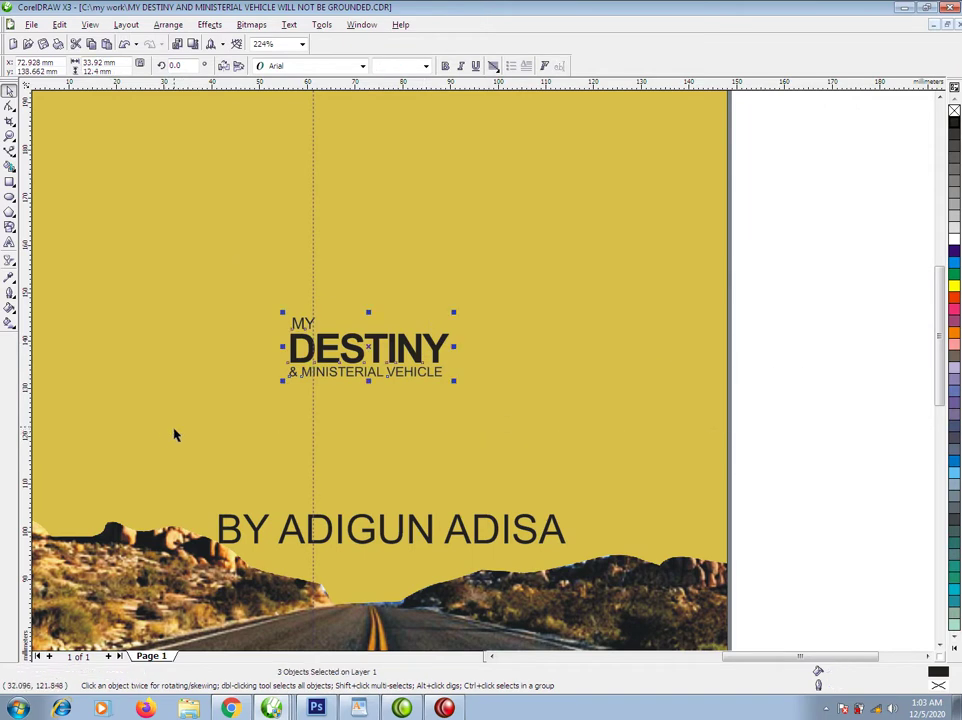
scroll(555, 368, "down", 2)
left_click_drag(608, 357, 675, 395)
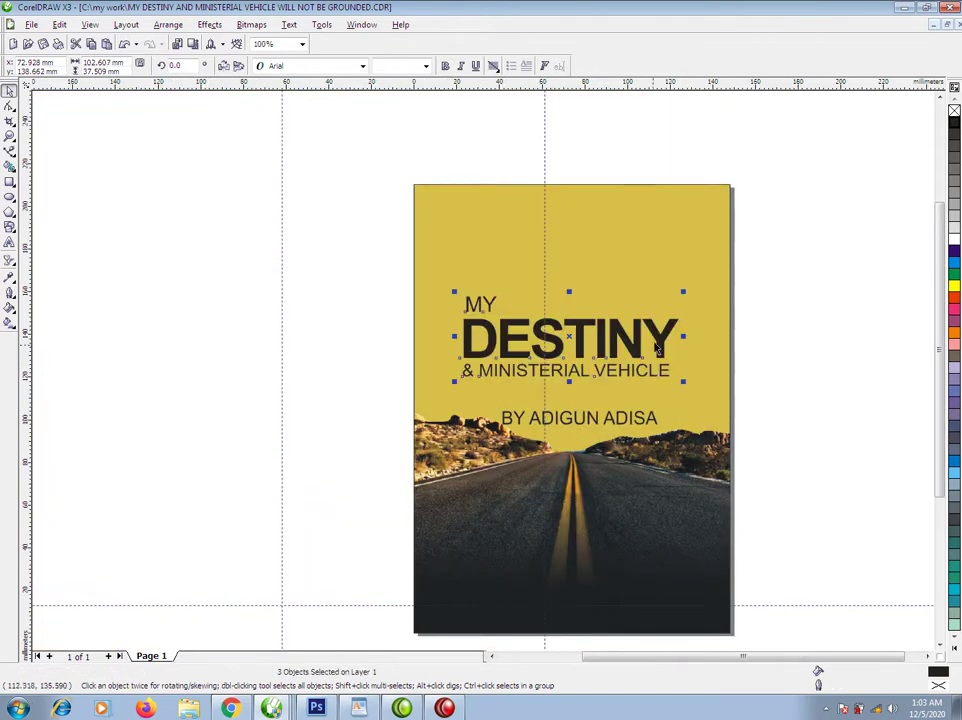
Move the title just above the author line and lighten the background to C0 M7 Y48 K7.
left_click_drag(663, 338, 670, 366)
left_click(619, 272)
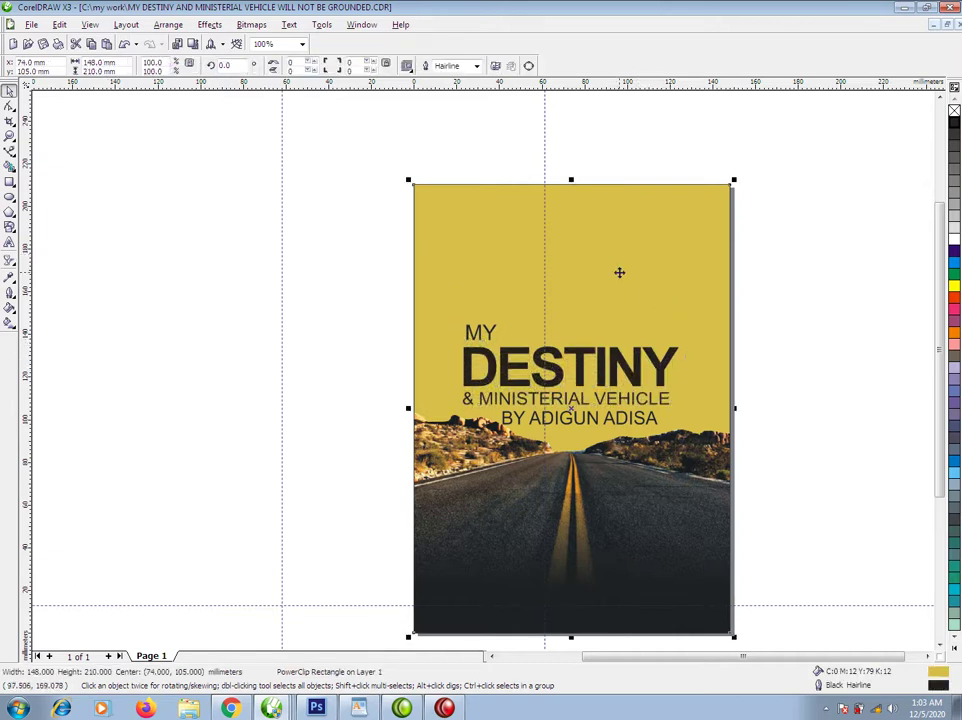
left_click(955, 245)
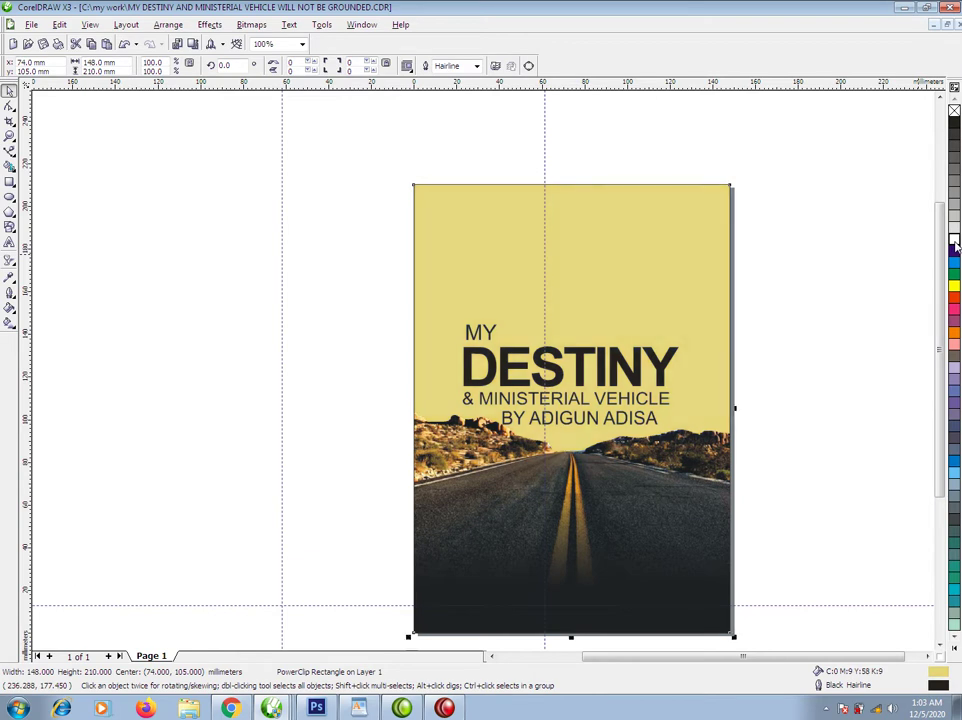
left_click(668, 370)
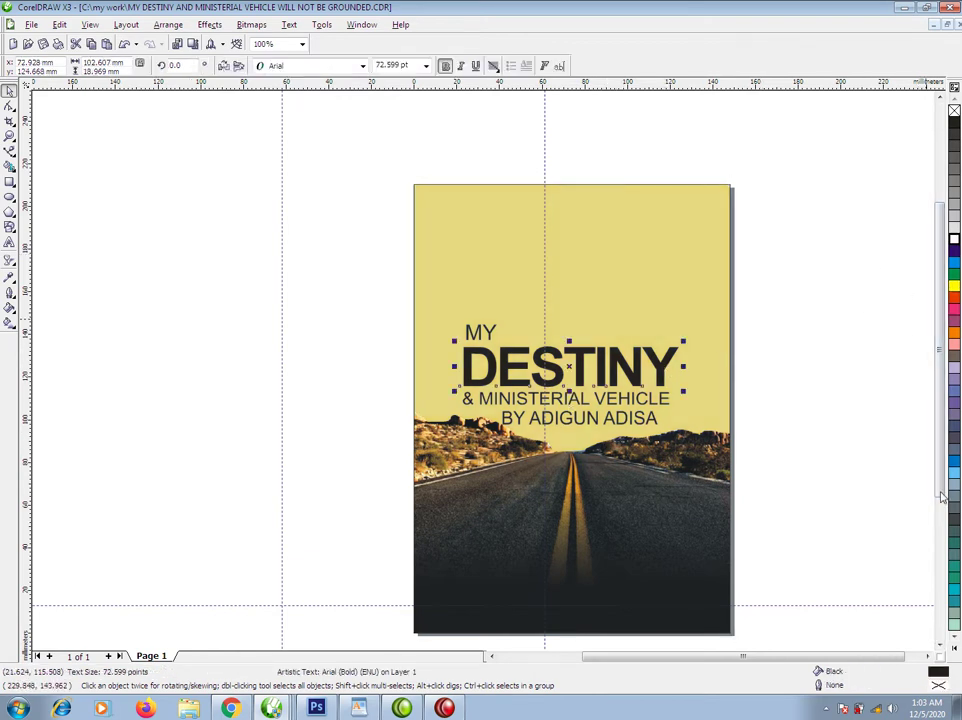
left_click(955, 650)
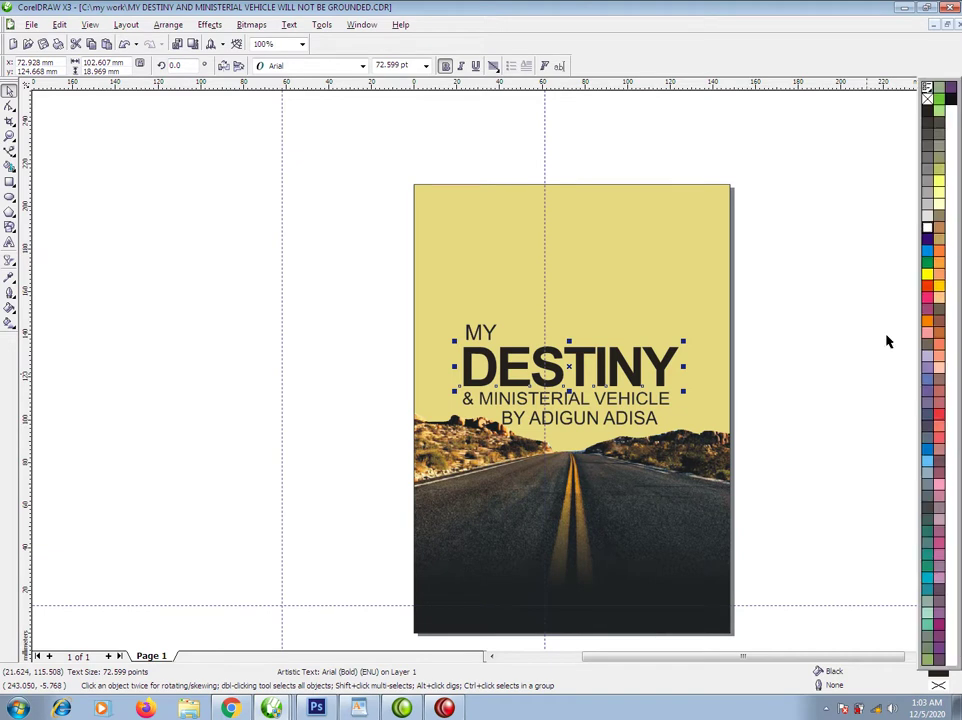
Fill the DESTINY lettering with a darker brown shade.
left_click(938, 244)
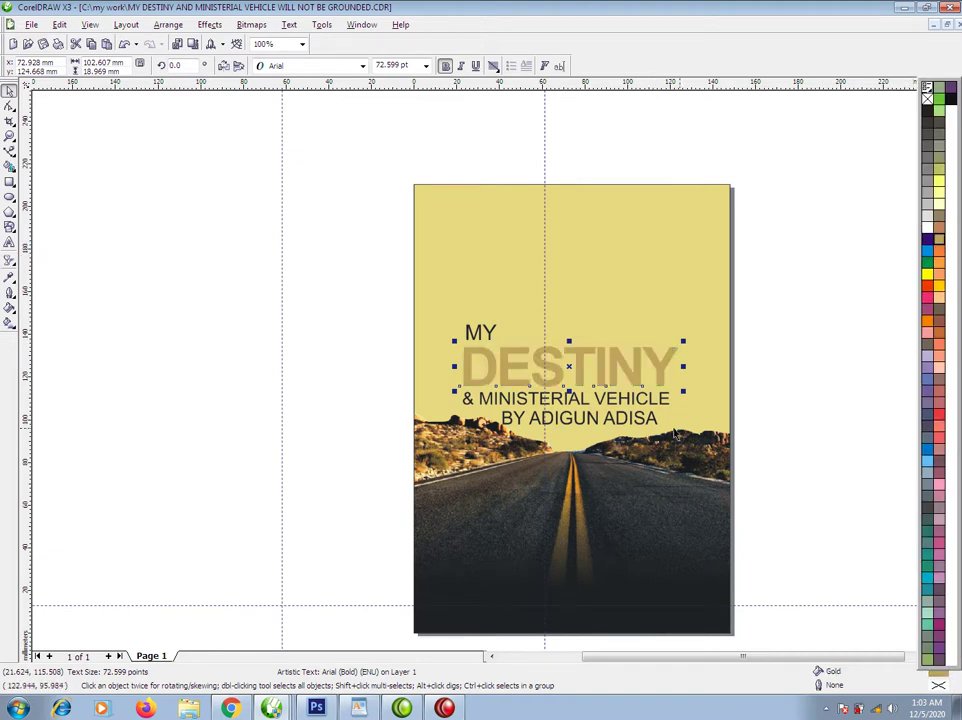
double_click(940, 674)
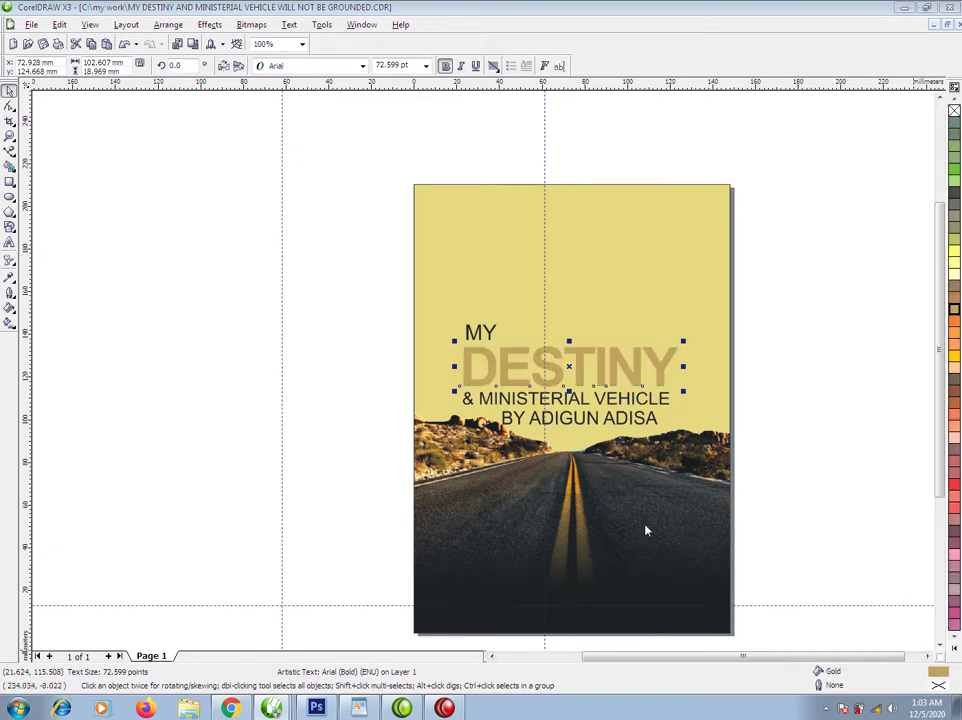
left_click(653, 358)
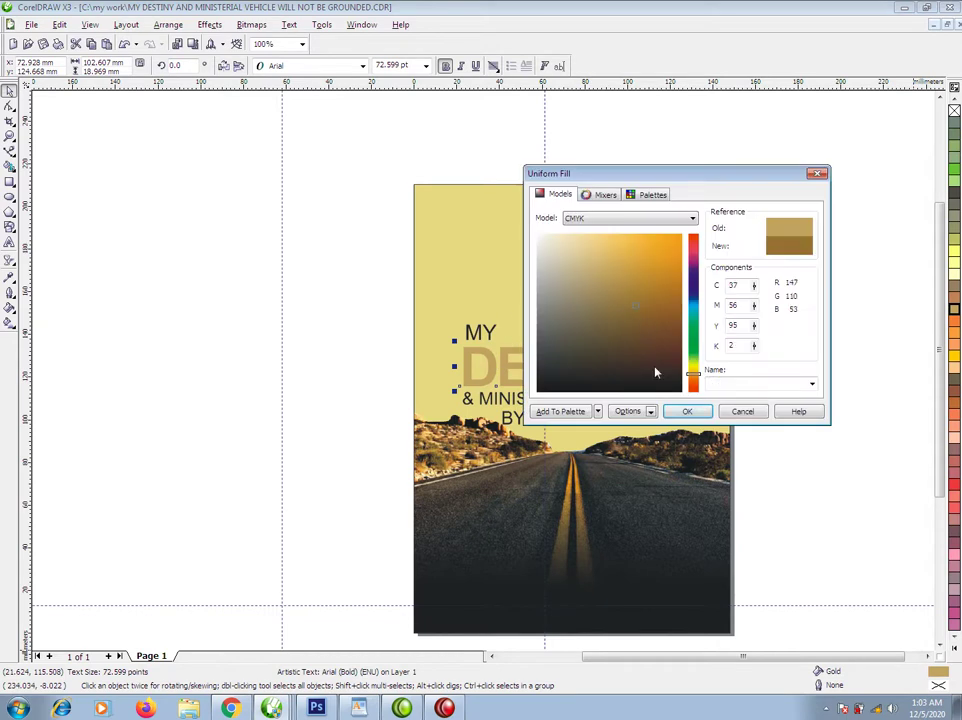
left_click(703, 416)
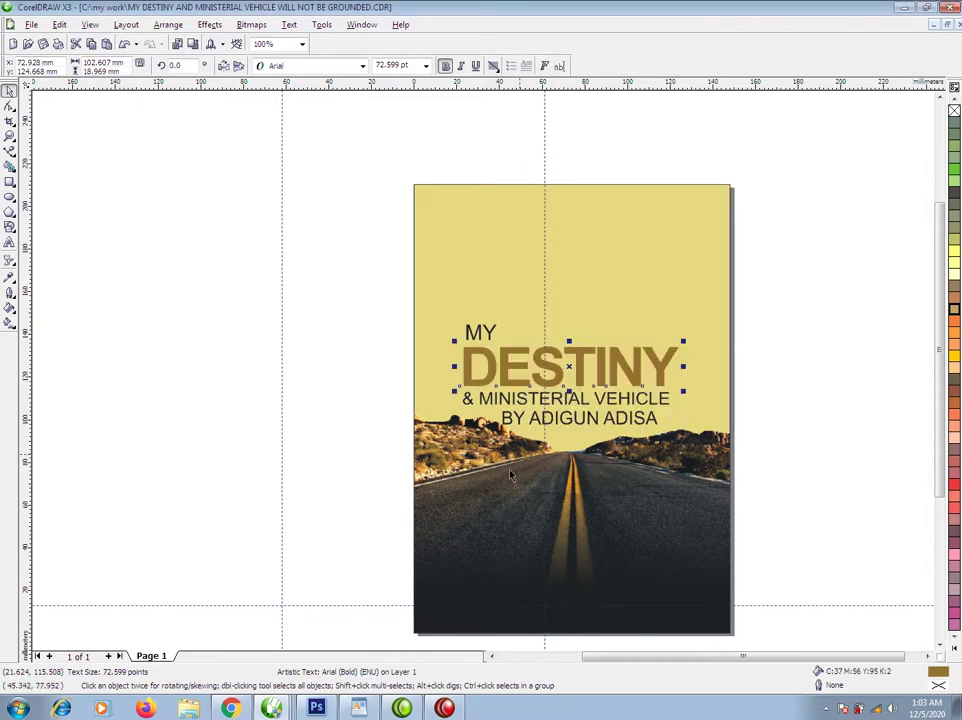
Move the author line down onto the dark road, make it white and shrink it.
left_click(660, 401)
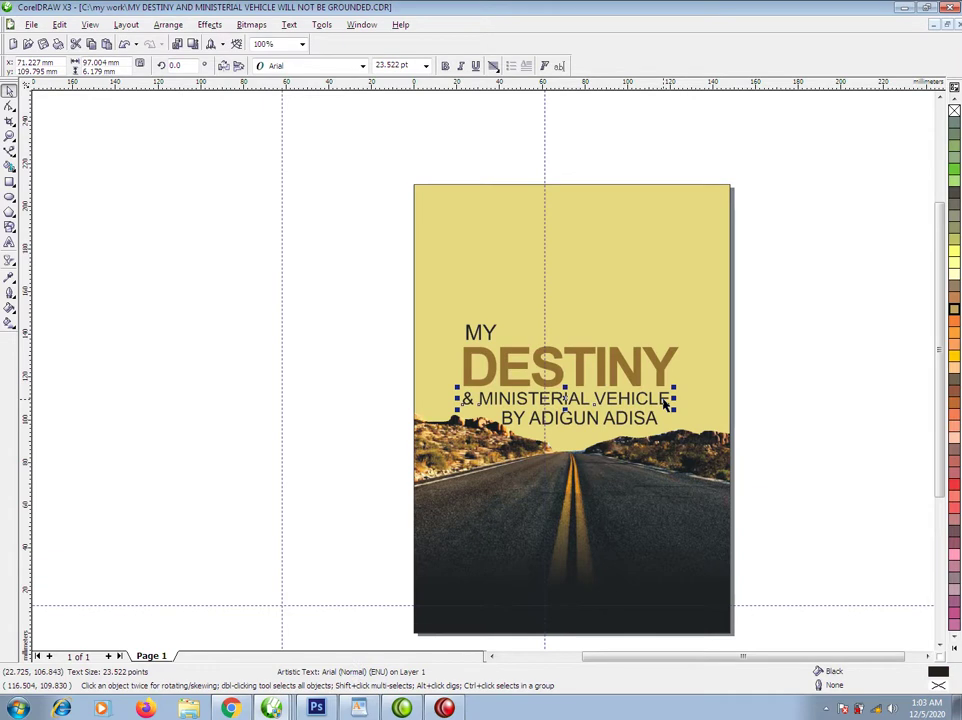
left_click_drag(648, 420, 637, 597)
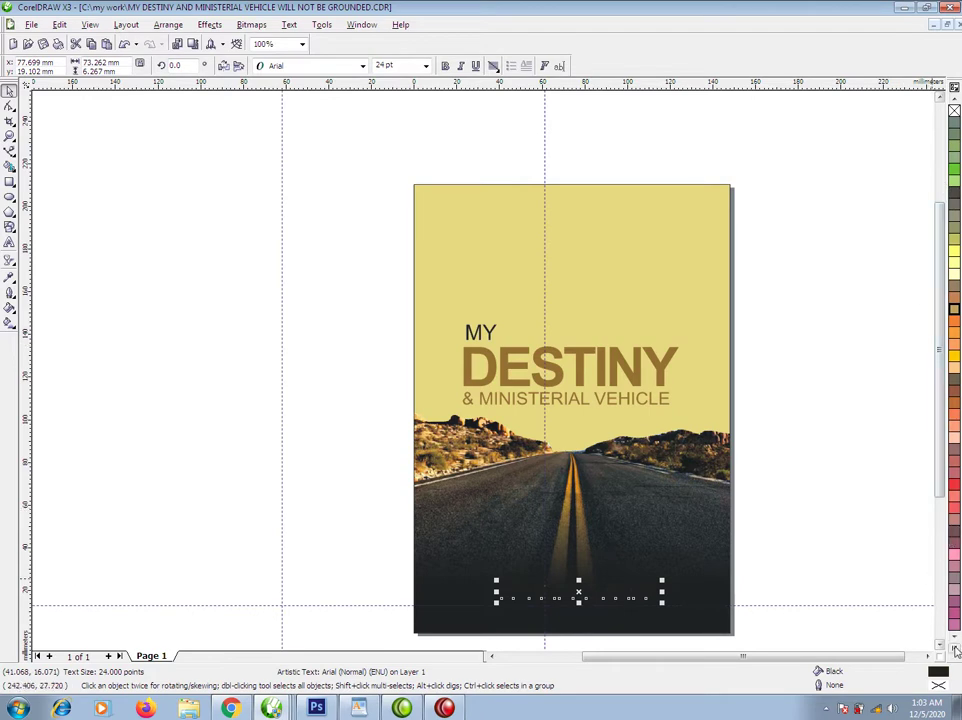
left_click(957, 272)
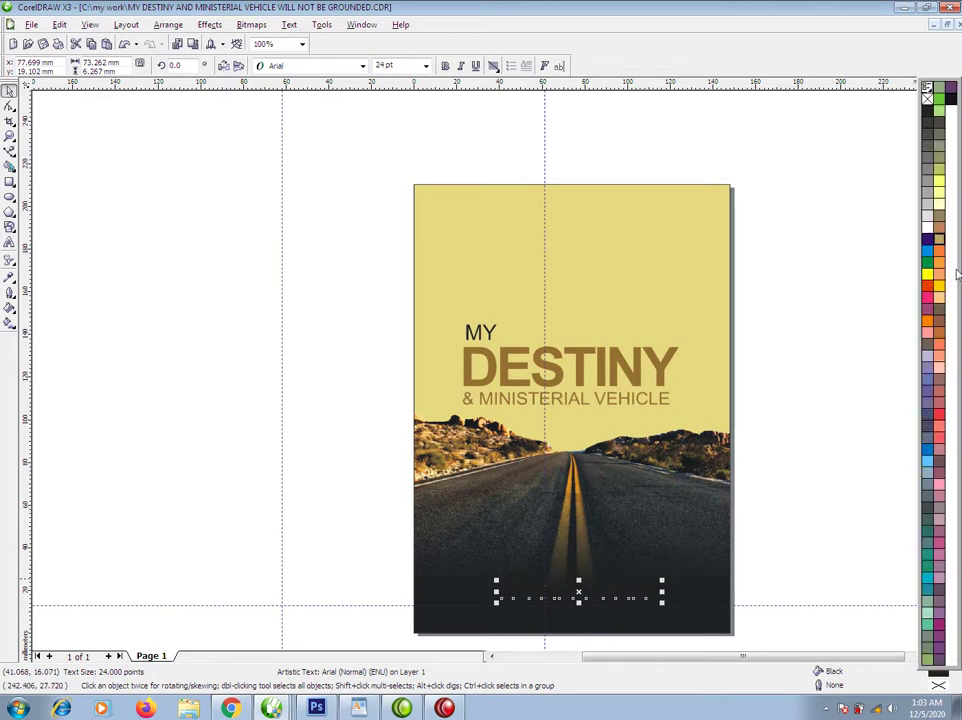
left_click(927, 228)
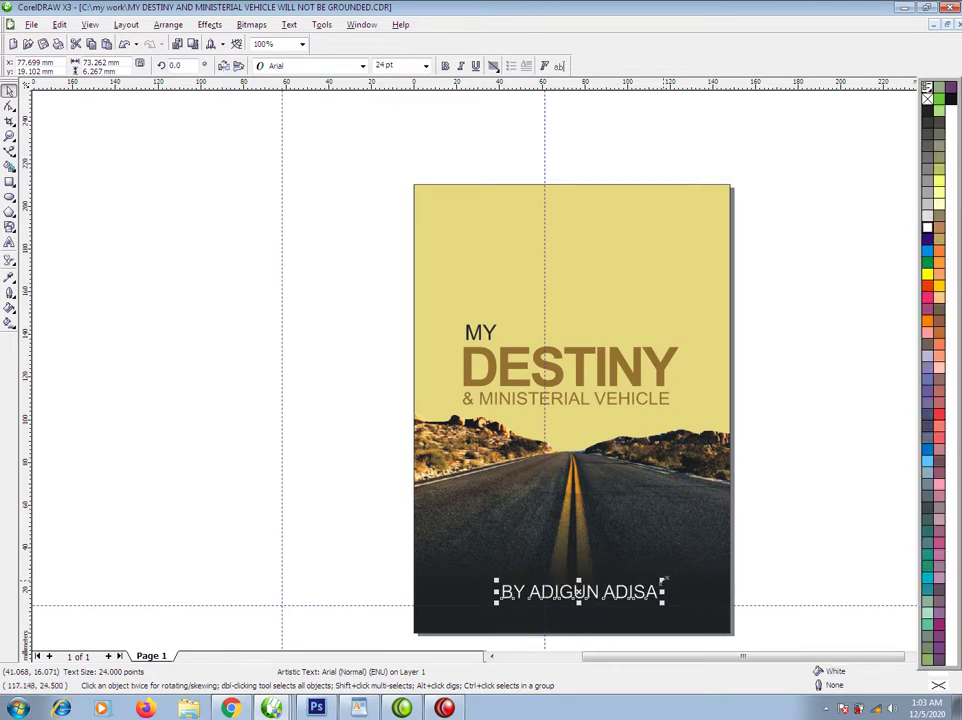
left_click_drag(666, 580, 645, 602)
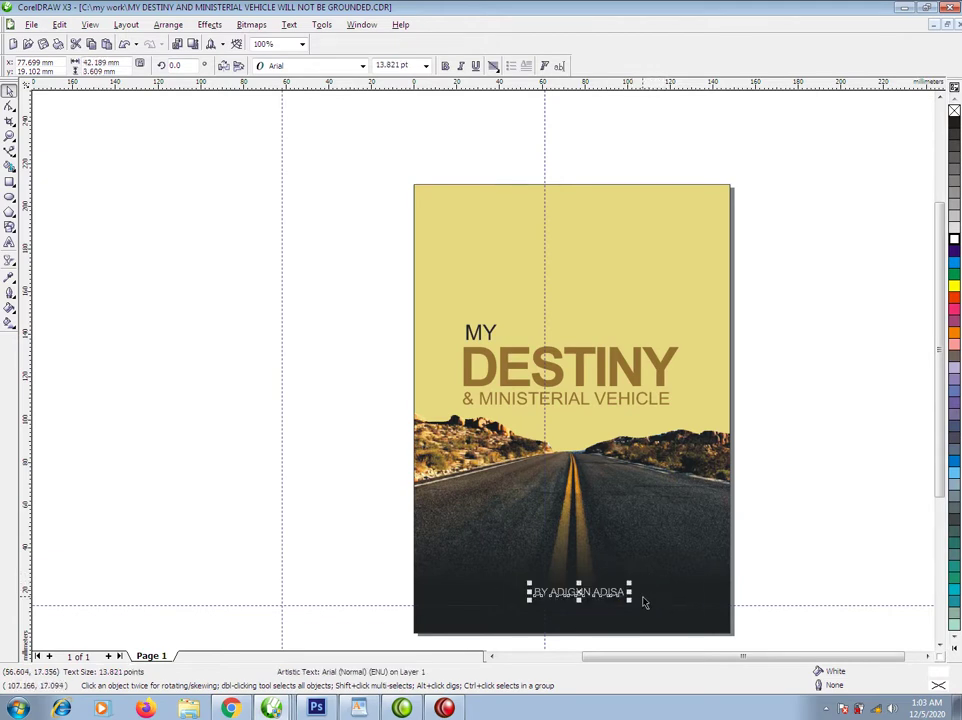
left_click(659, 540, "shift")
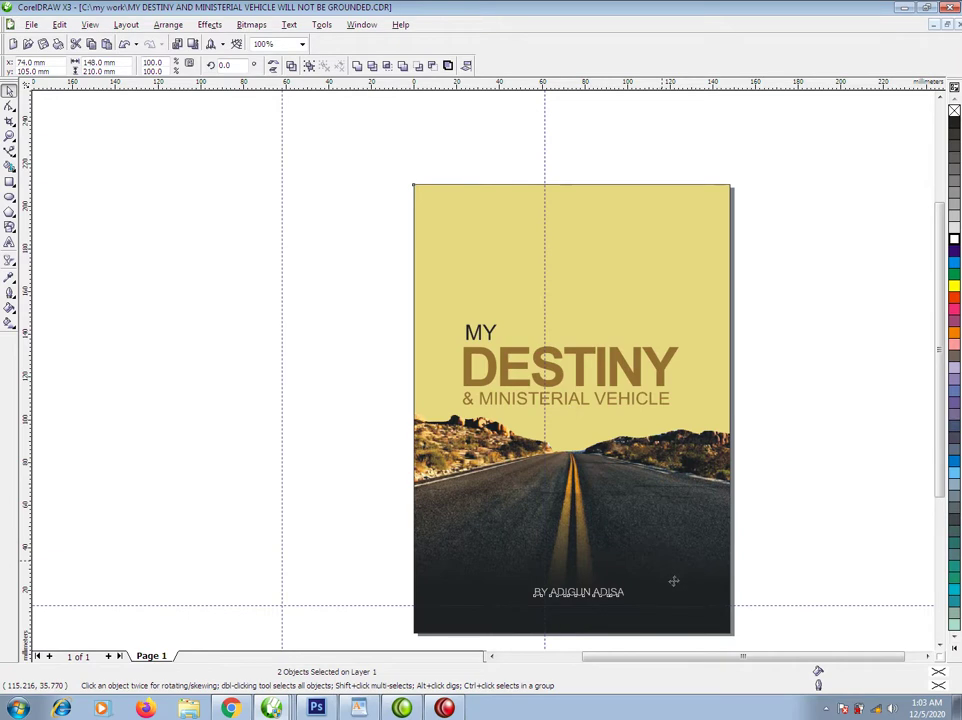
left_click(842, 507)
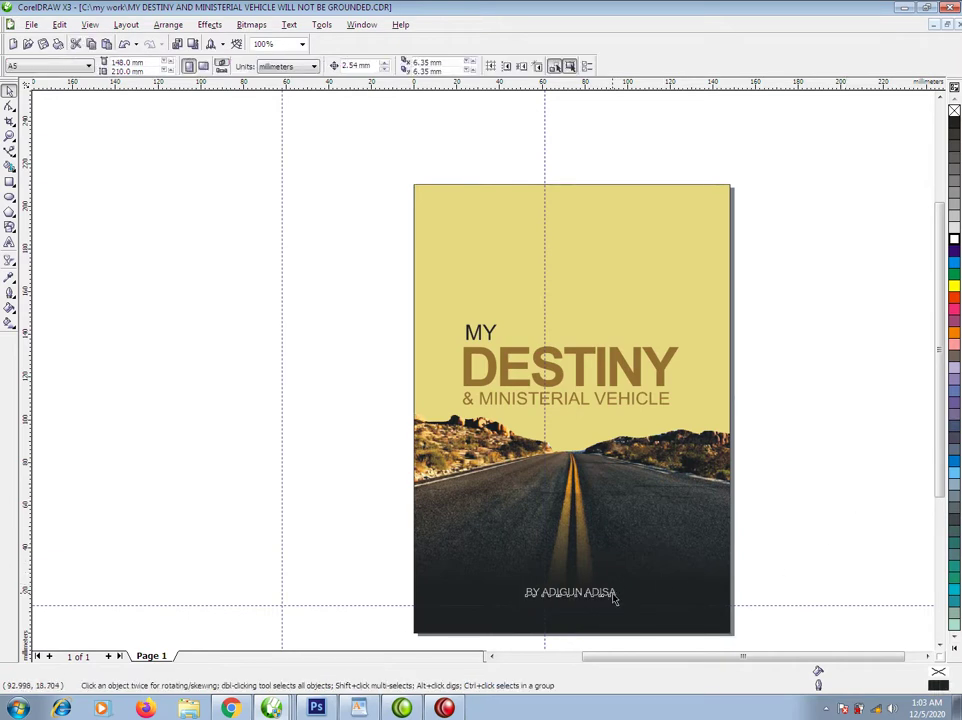
Make the author byline bold.
double_click(614, 597)
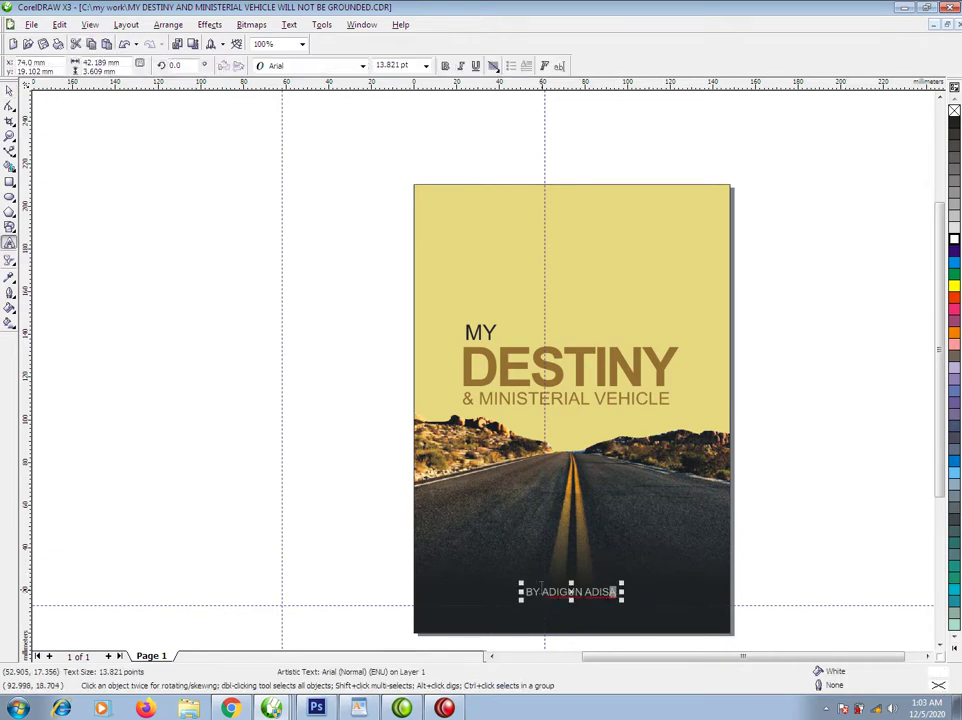
key("ctrl+space")
left_click(445, 66)
Resize the three-line MY DESTINY title block slightly.
left_click_drag(376, 294, 690, 412)
left_click_drag(684, 321, 661, 309)
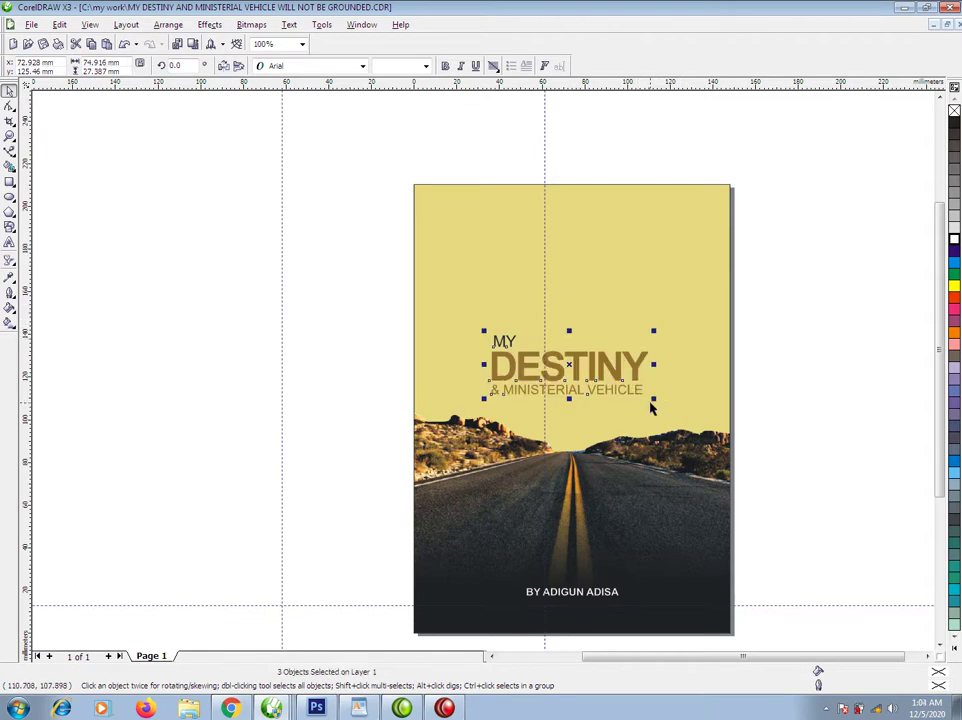
mouse_move(651, 399)
left_mouse_down()
mouse_move(665, 412)
mouse_move(668, 404)
left_mouse_up()
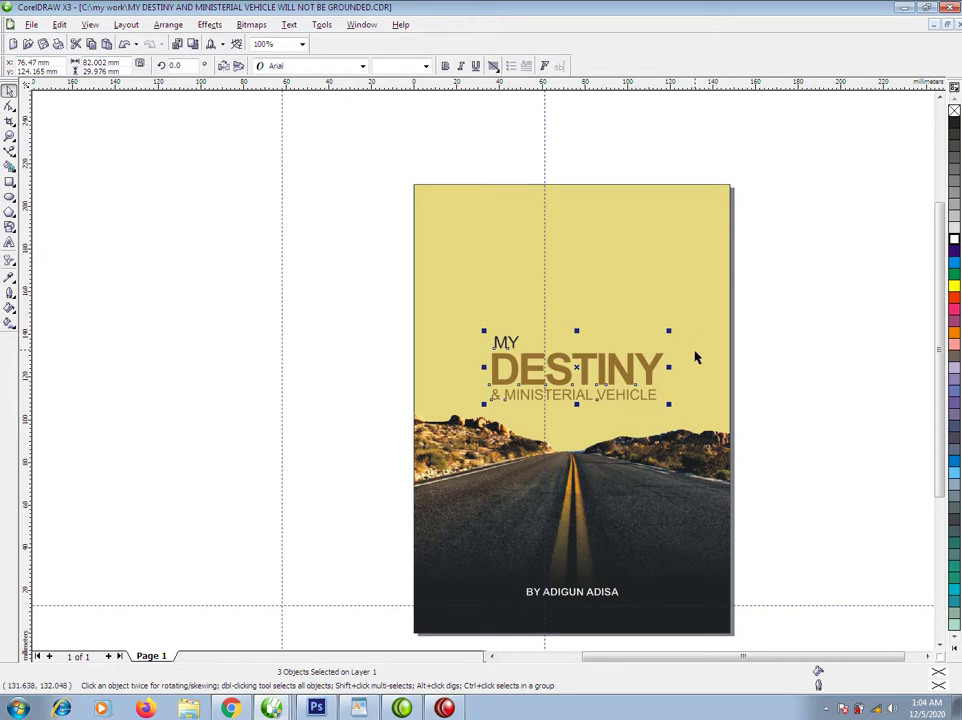
left_click(720, 410)
Mirror a copy of the front cover to the left and give it the title's brown fill.
left_click_drag(737, 408, 328, 396)
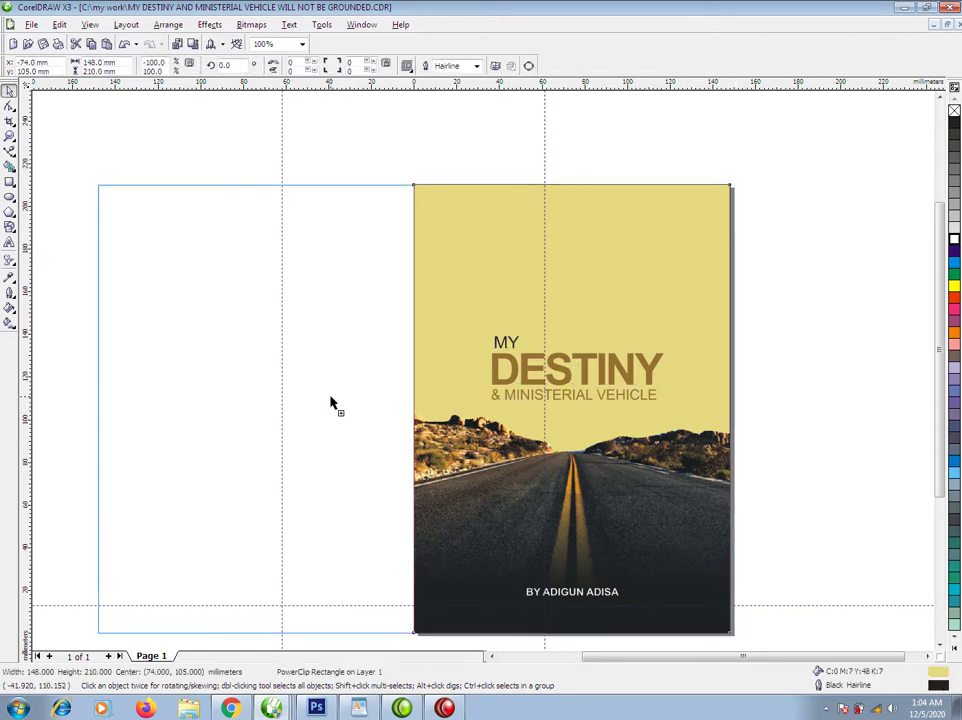
right_click(328, 396)
left_click(350, 300)
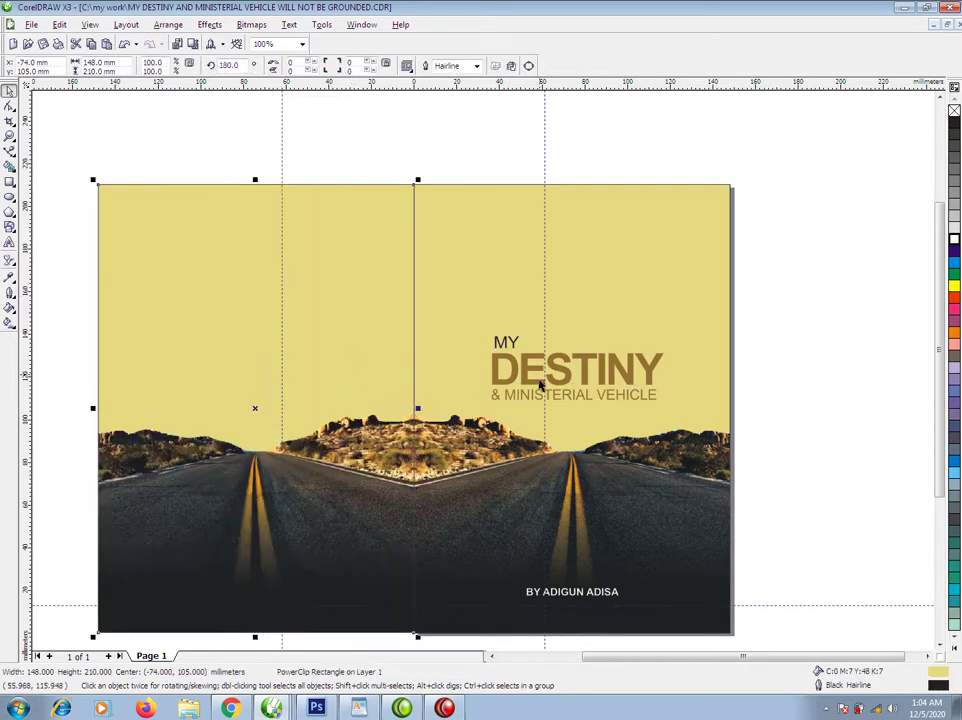
left_click_drag(614, 371, 318, 250)
right_click(318, 250)
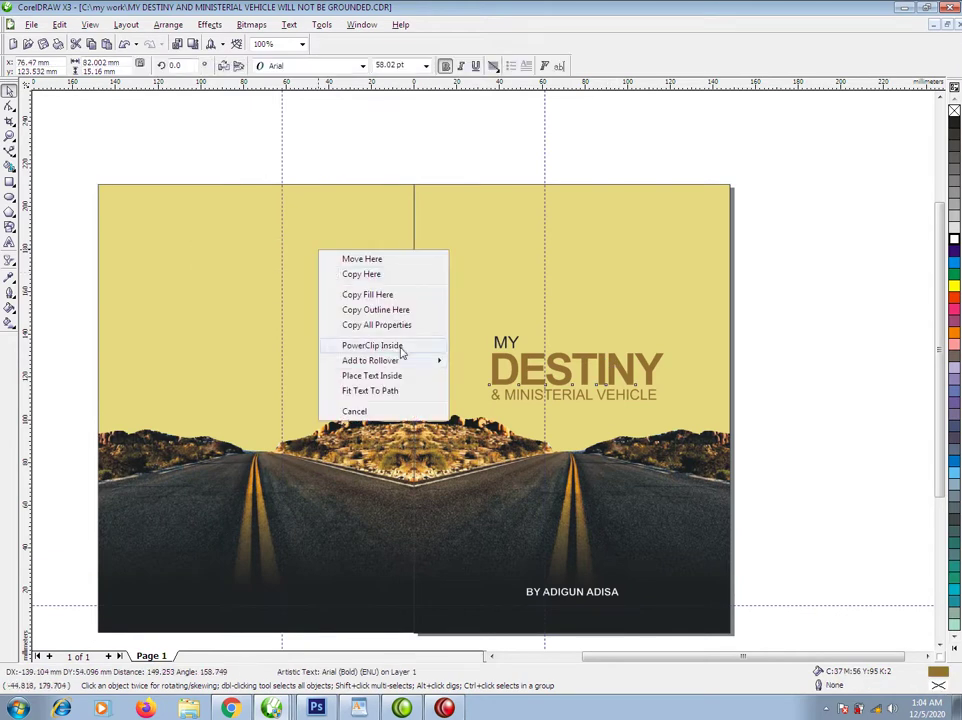
left_click(365, 294)
Remove the road photo from the back panel, shift it left, and add a narrow spine strip.
right_click(358, 285)
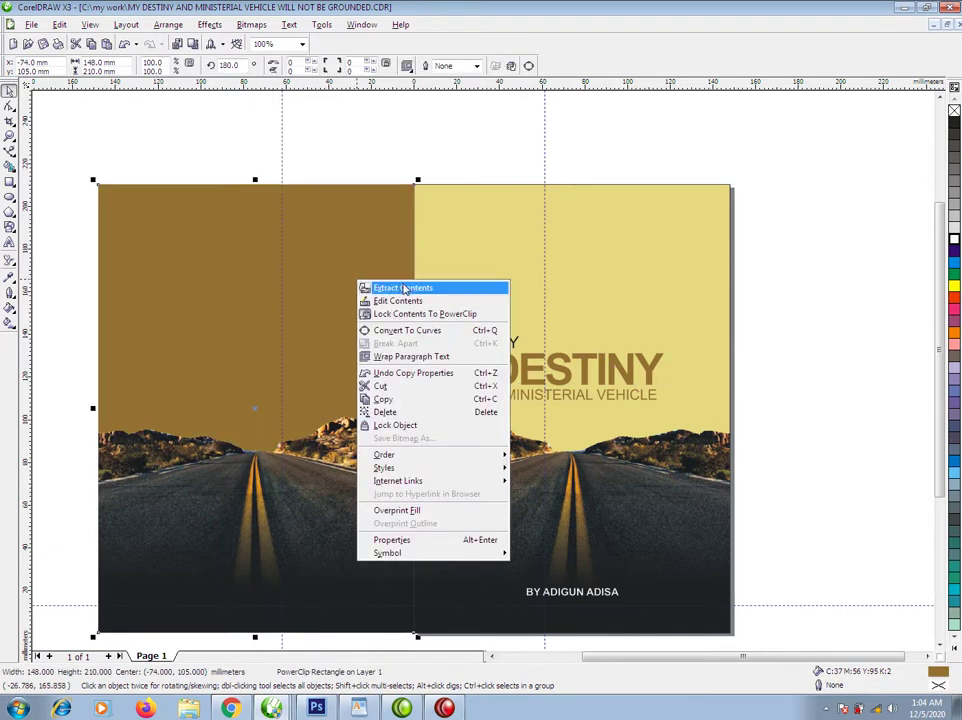
left_click(404, 288)
key("Delete")
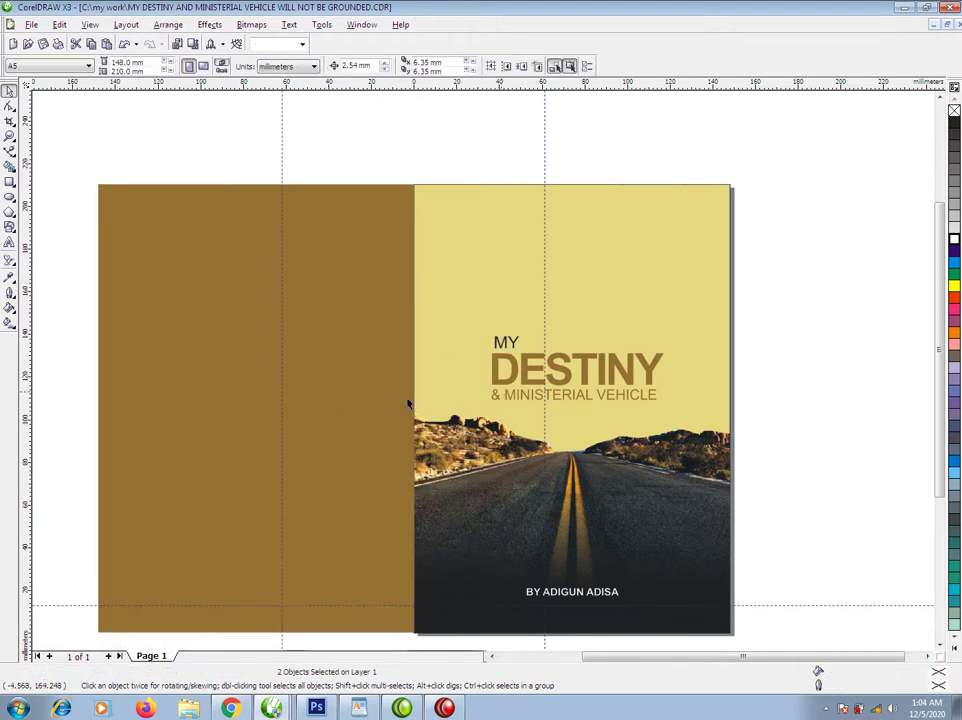
left_click_drag(355, 325, 320, 325)
left_click_drag(60, 408, 408, 462)
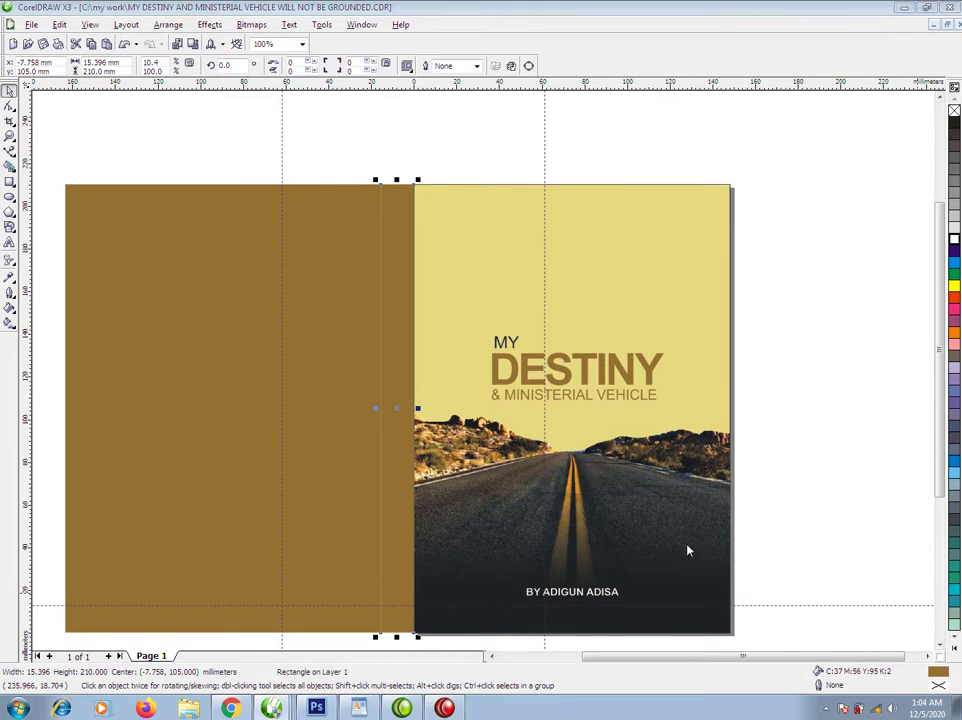
Fill the spine with a darker brown, C50 M73 Y98 K9.
key("shift+F11")
left_click(644, 328)
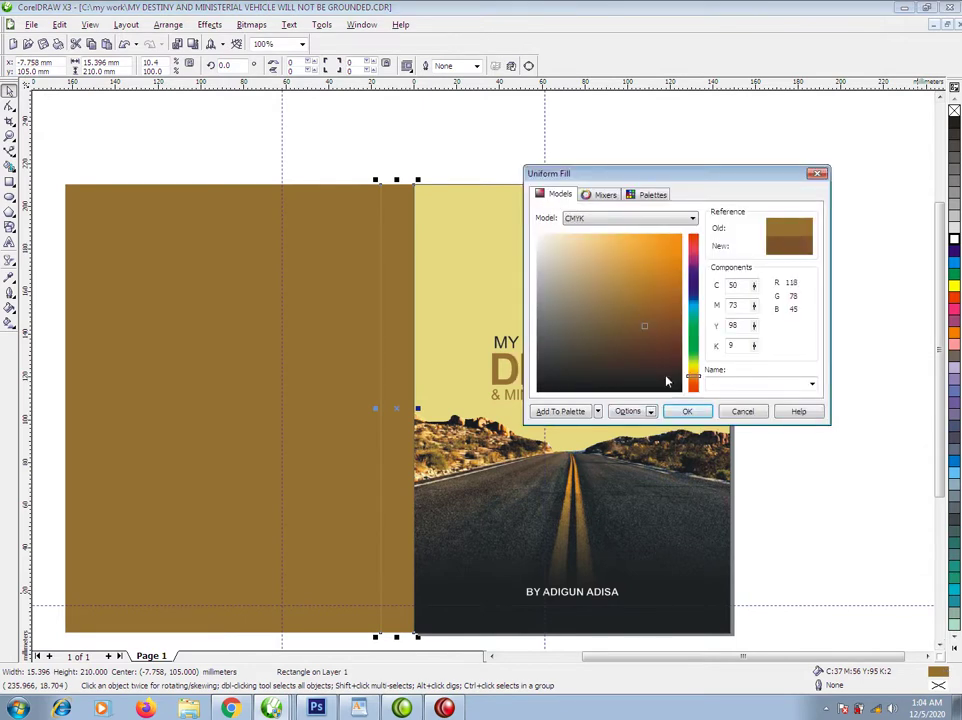
left_click(686, 411)
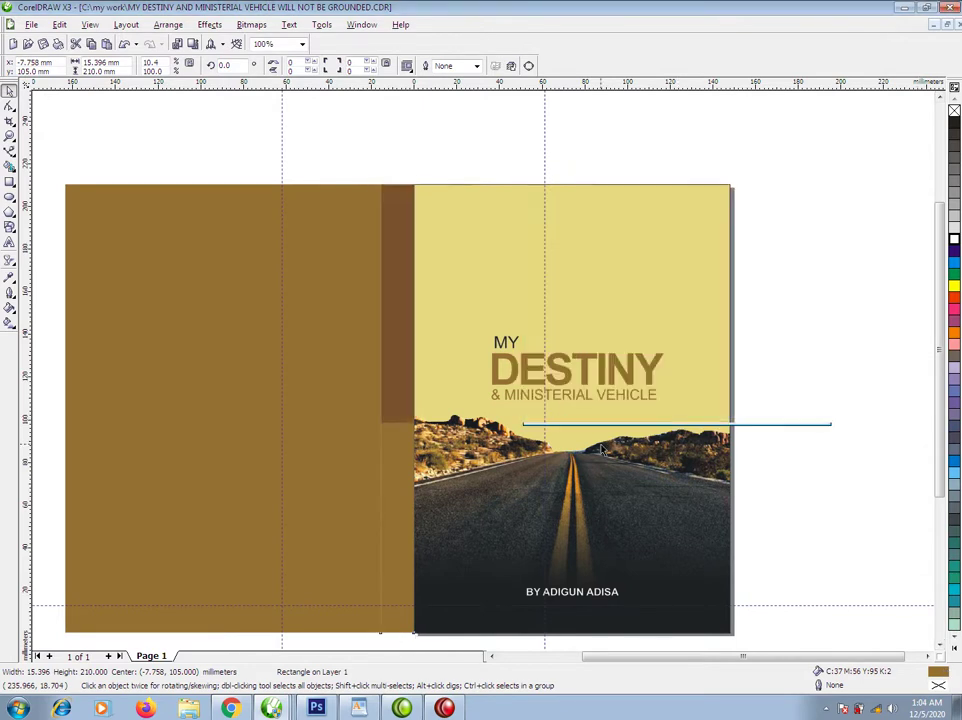
Place a 90°-rotated copy of the author byline near the bottom of the spine.
left_click(614, 597)
left_click_drag(614, 597, 366, 430)
left_click(444, 585)
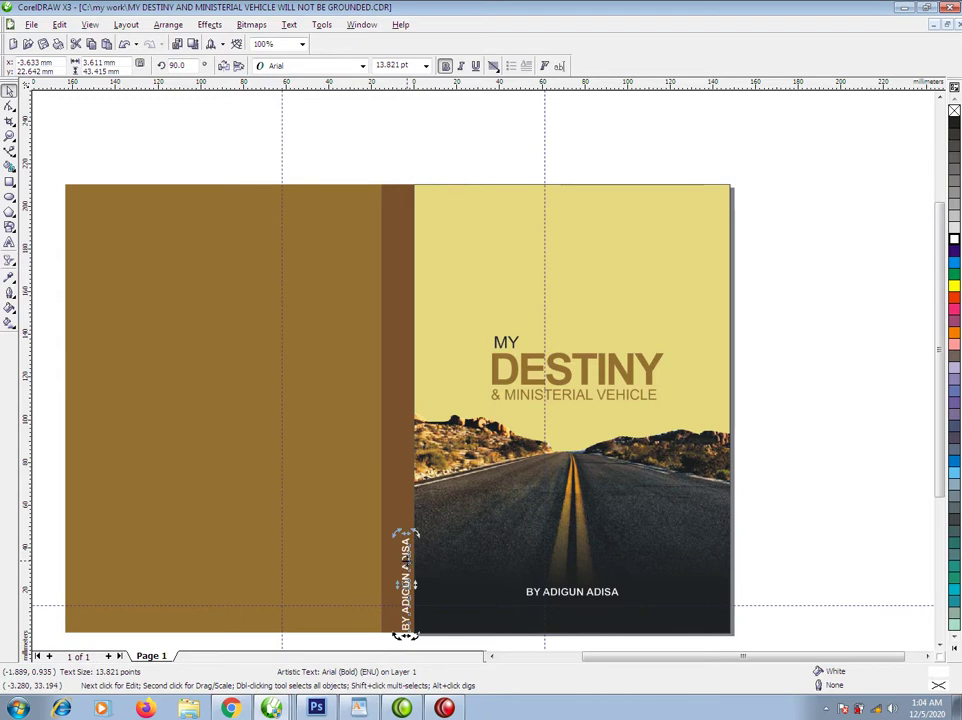
left_click_drag(405, 573, 396, 540)
left_click(413, 483, "shift")
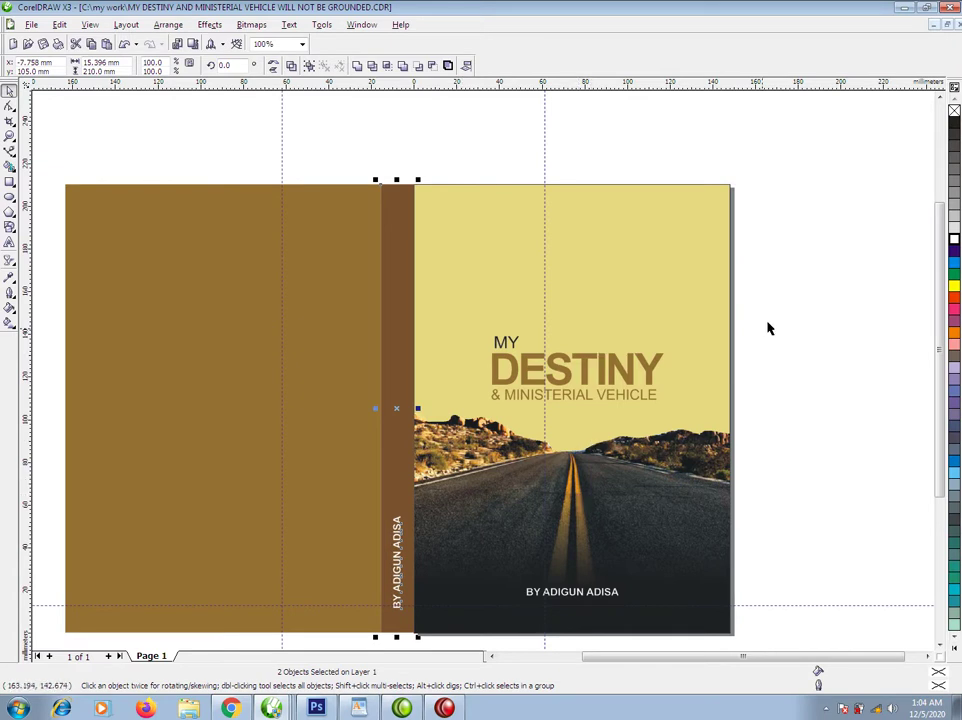
left_click_drag(856, 269, 432, 430)
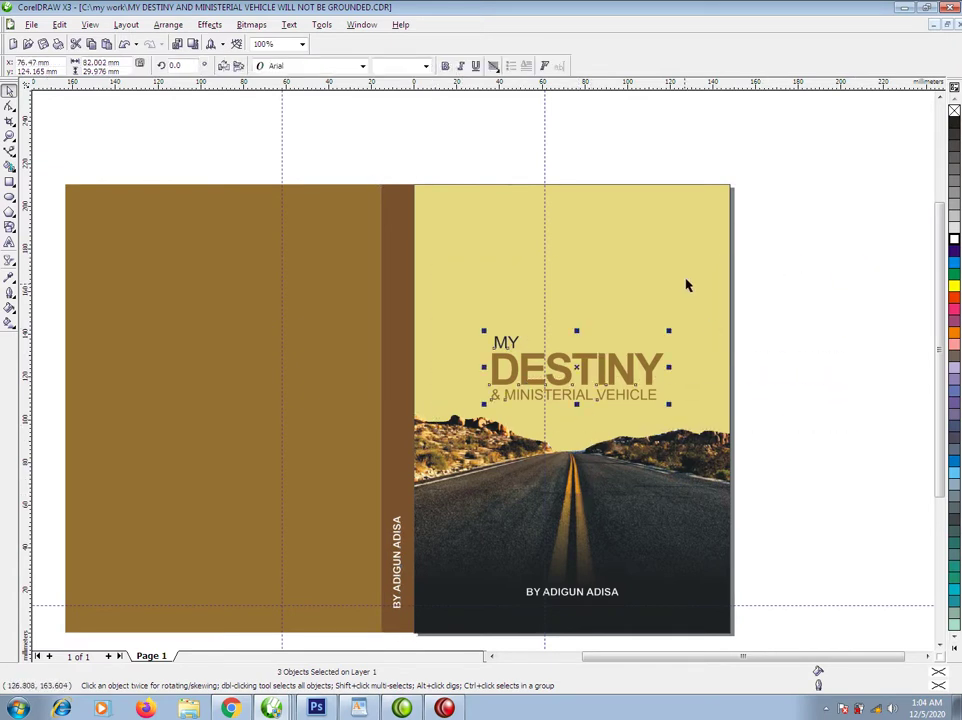
Rotate a copy of the title to vertical, move it onto the spine, and make it white and smaller.
left_click(648, 367)
left_click_drag(670, 342, 509, 215)
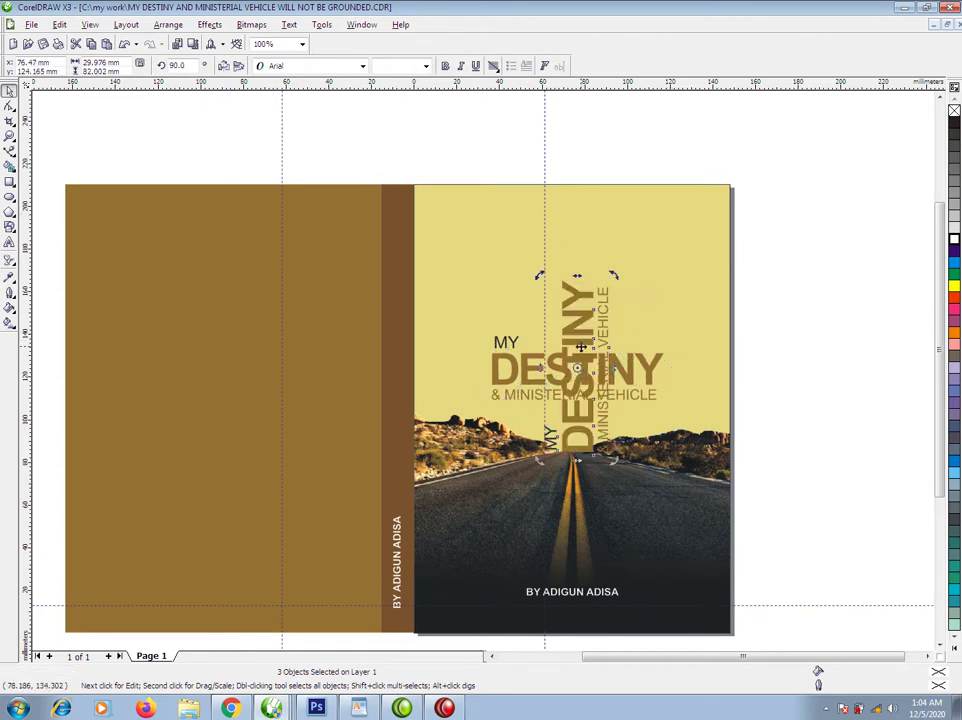
left_click(580, 347)
left_click_drag(580, 347, 386, 307)
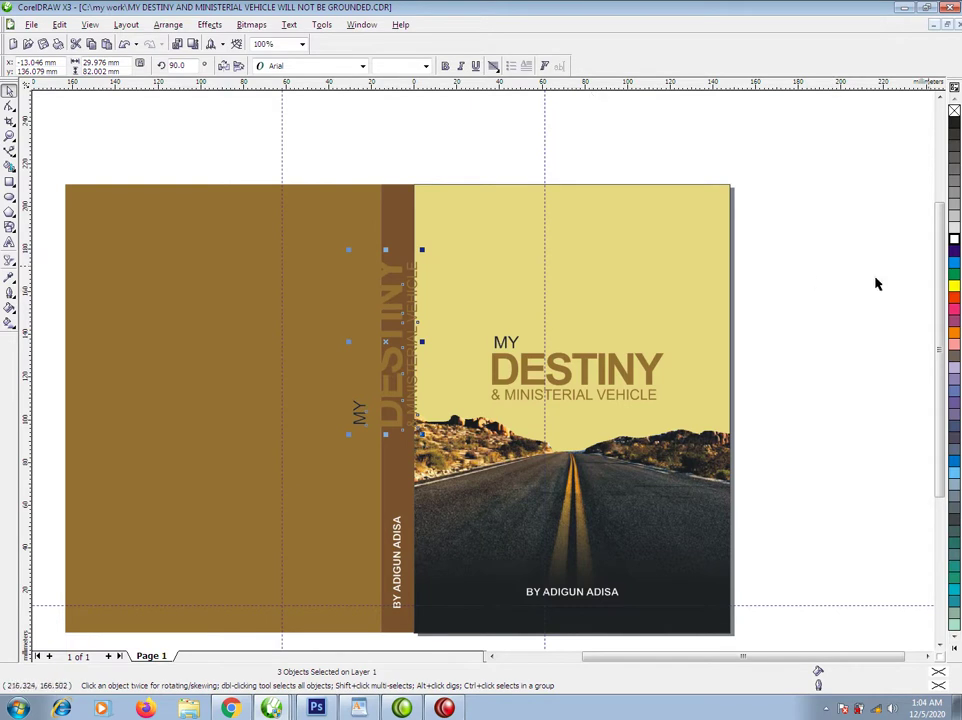
left_click(954, 240)
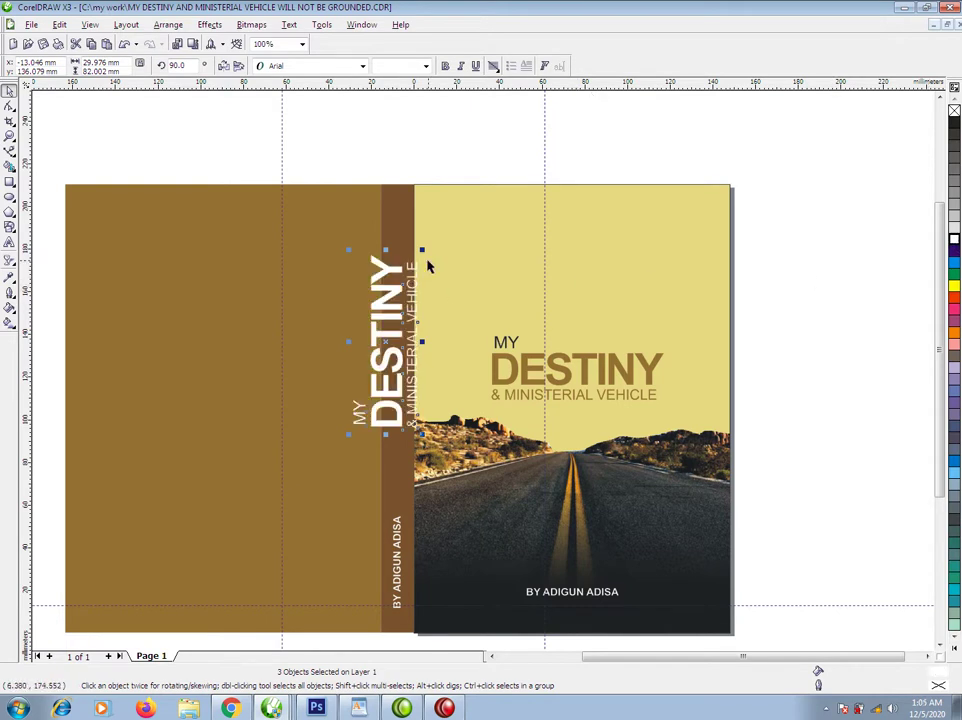
left_click_drag(424, 251, 397, 380)
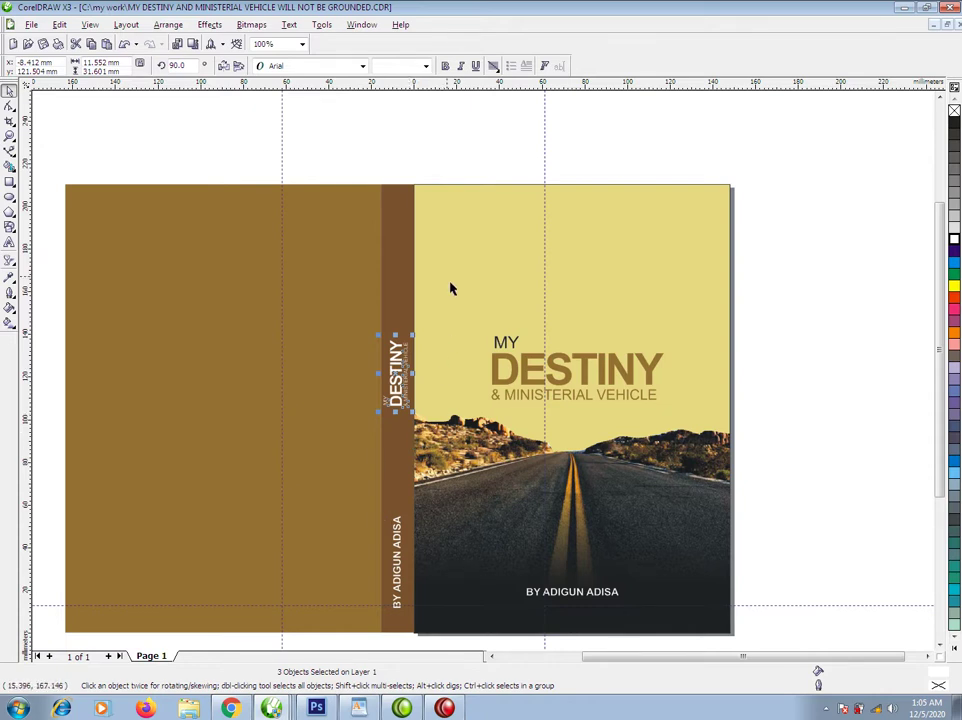
Group the spine title, centre it on the spine, and shrink the spine byline to 11.2 pt.
key("ctrl+g")
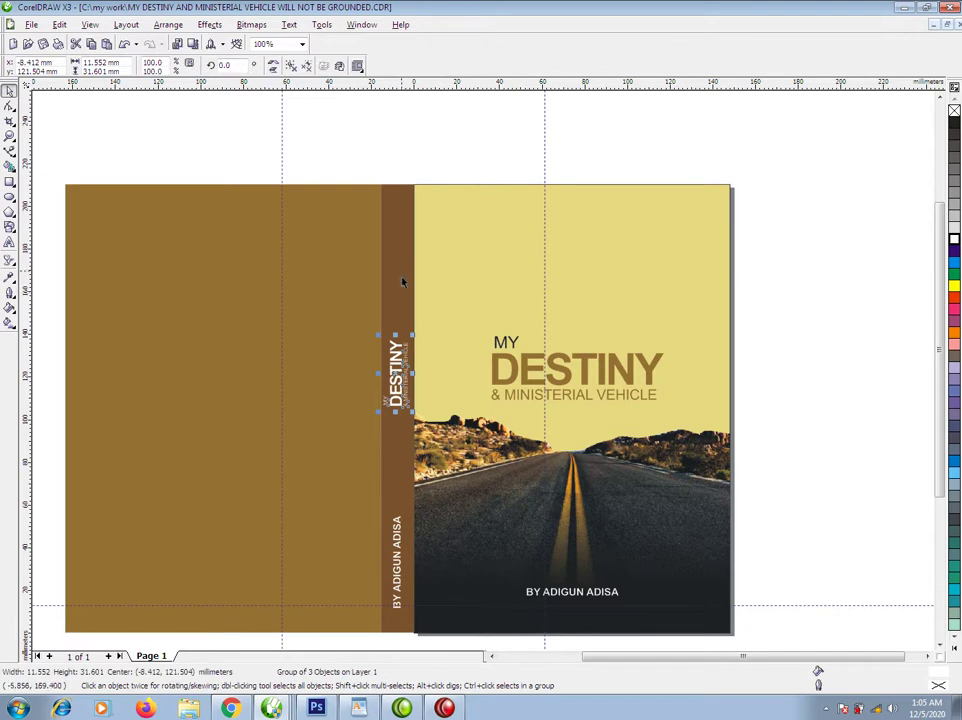
left_click(401, 272, "shift")
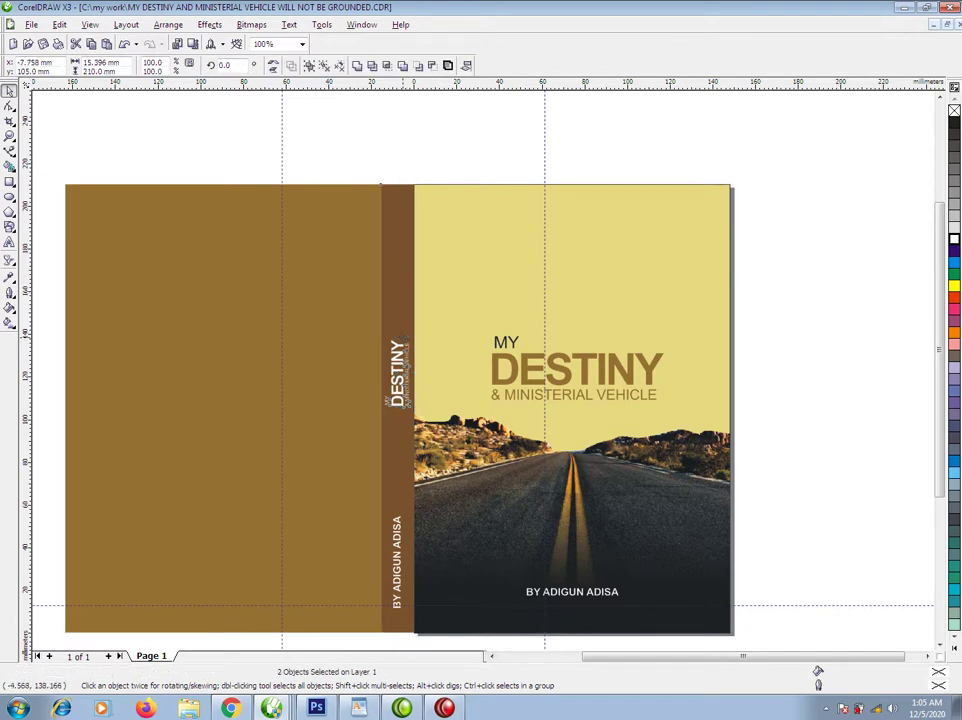
key("e")
left_click(475, 151)
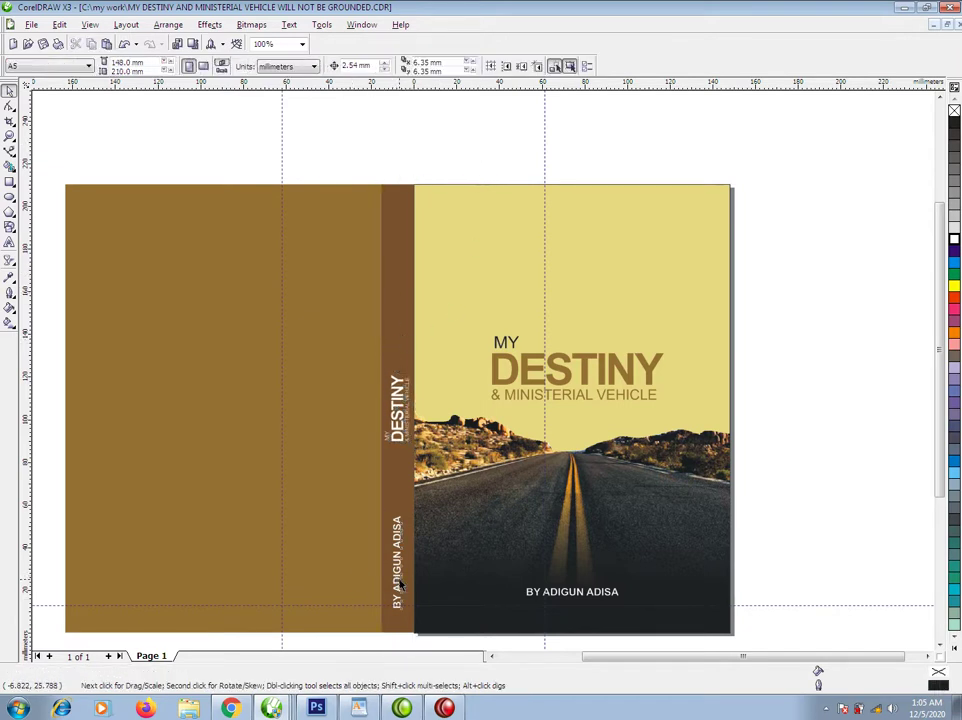
left_click(400, 584)
left_click_drag(409, 509, 407, 521)
left_click(404, 487)
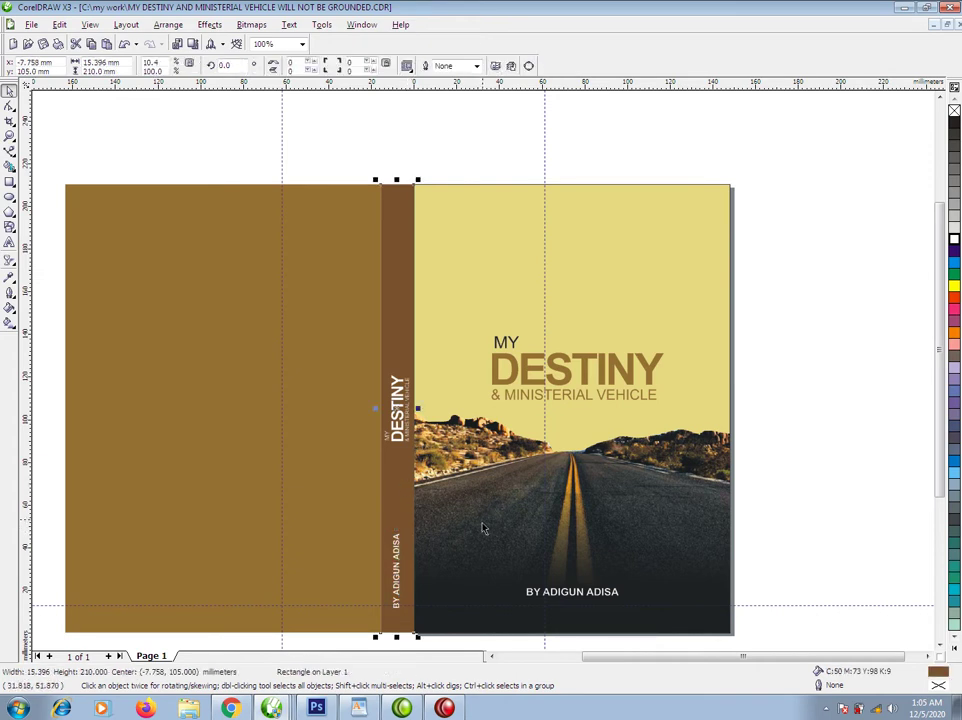
left_click(771, 286)
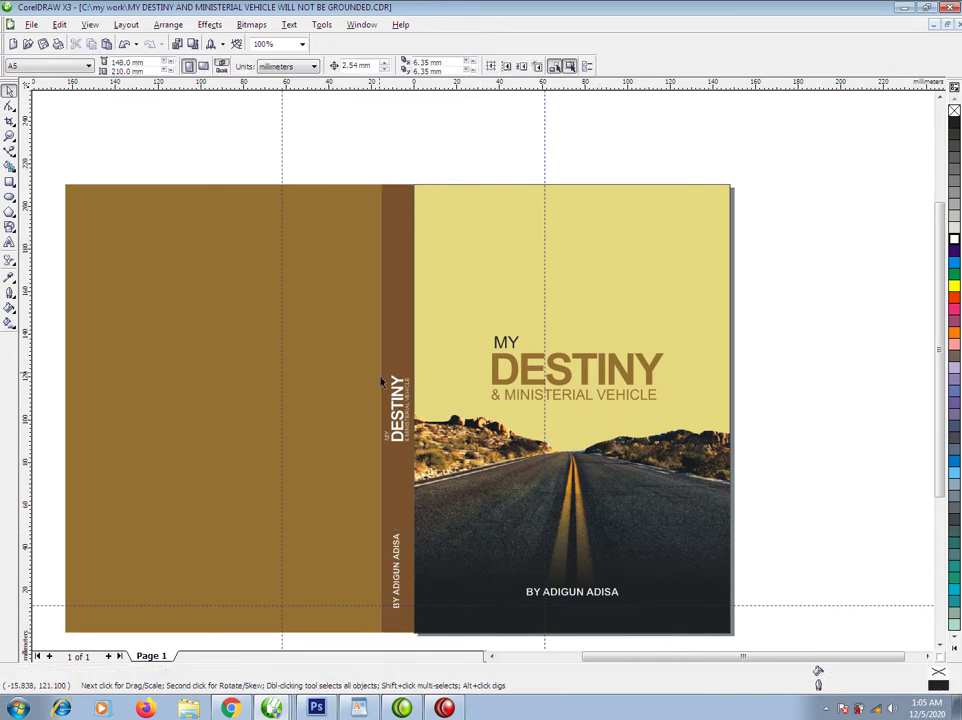
Copy the byline to the top of the front cover and reword it as black UPLIFTMENT text.
left_click_drag(558, 591, 560, 233)
double_click(612, 235)
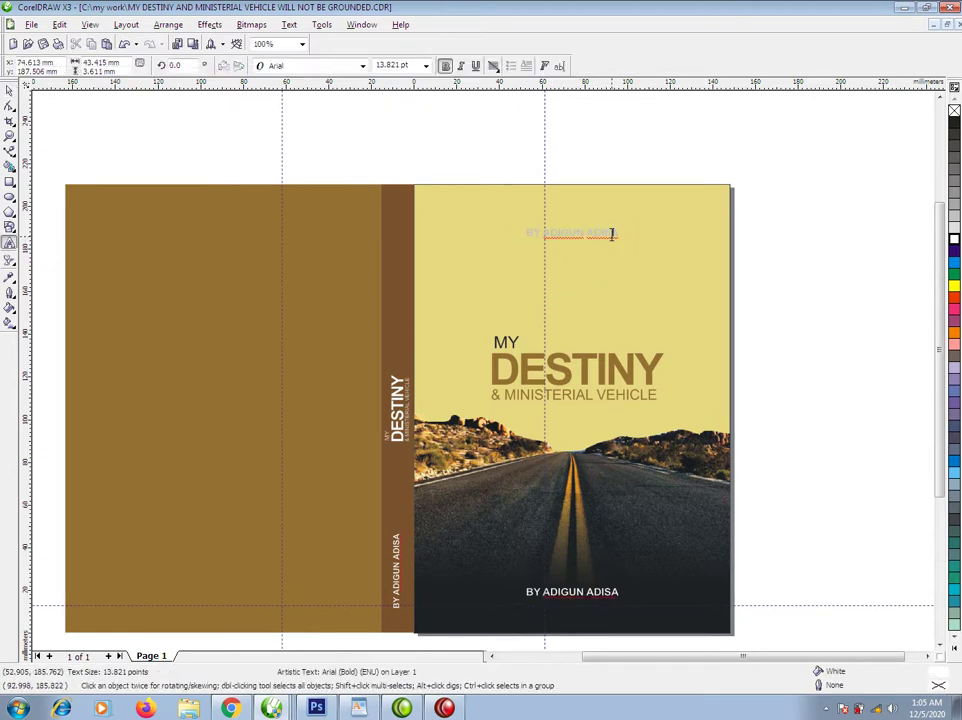
key("ctrl+a")
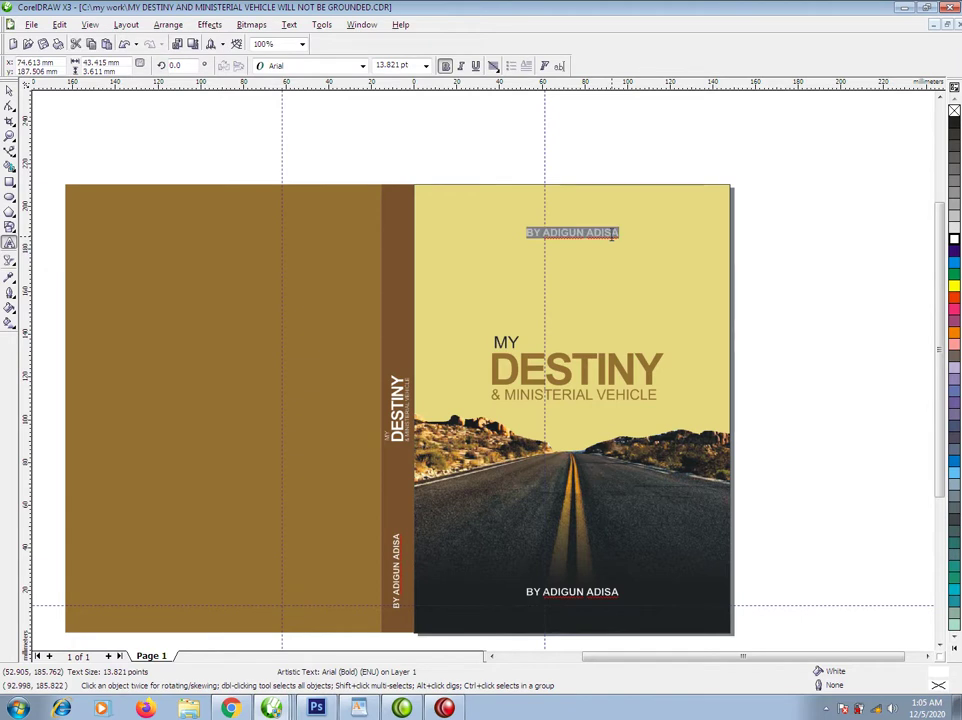
key("Delete")
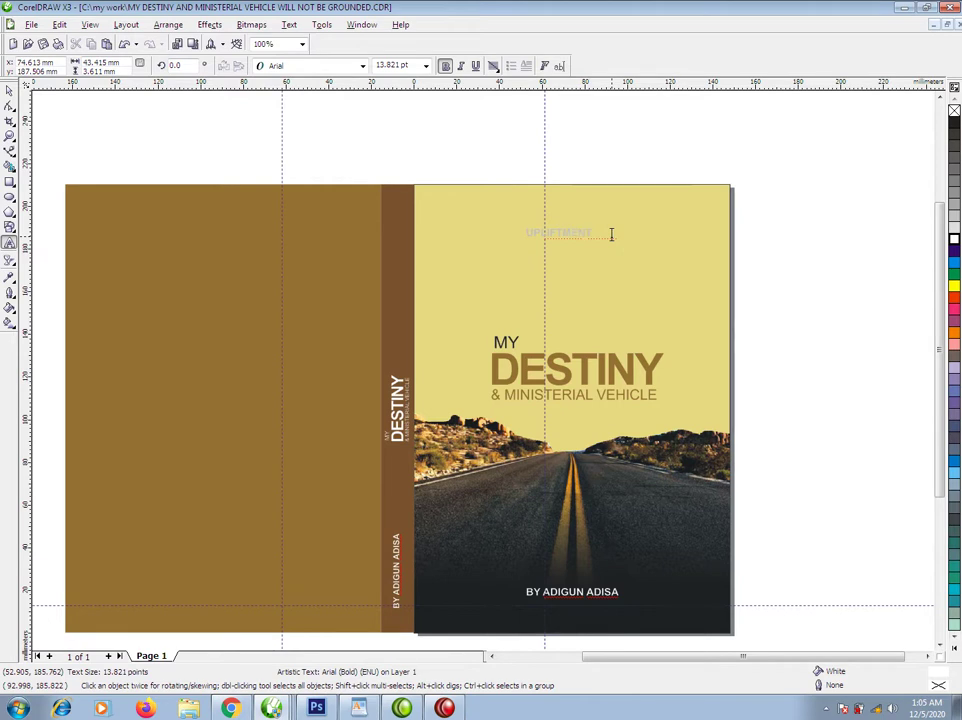
key("ctrl+space")
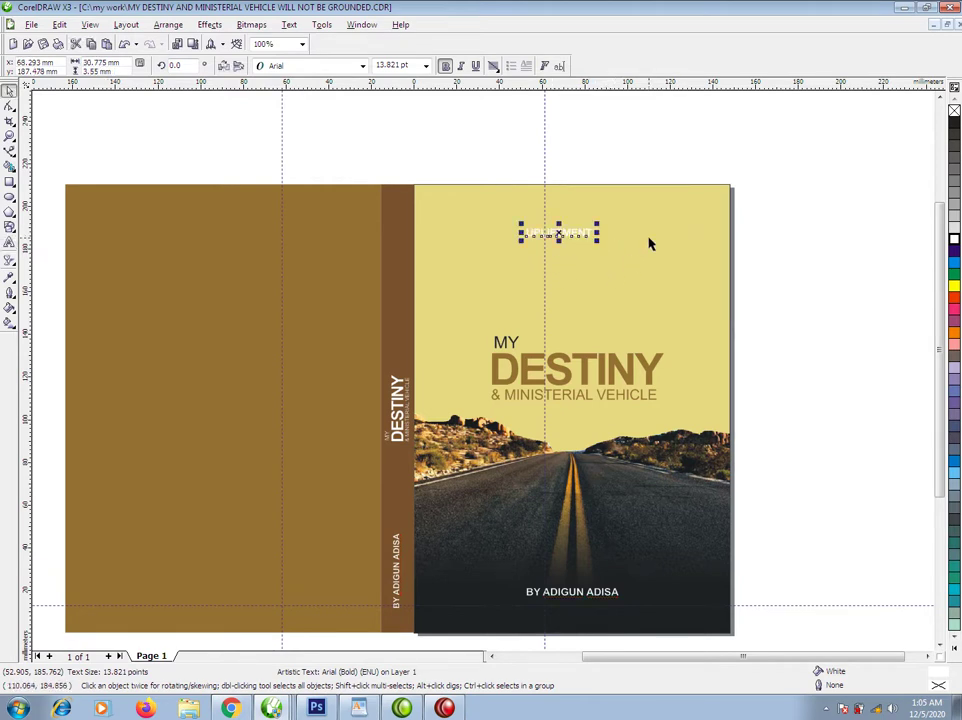
left_click(954, 121)
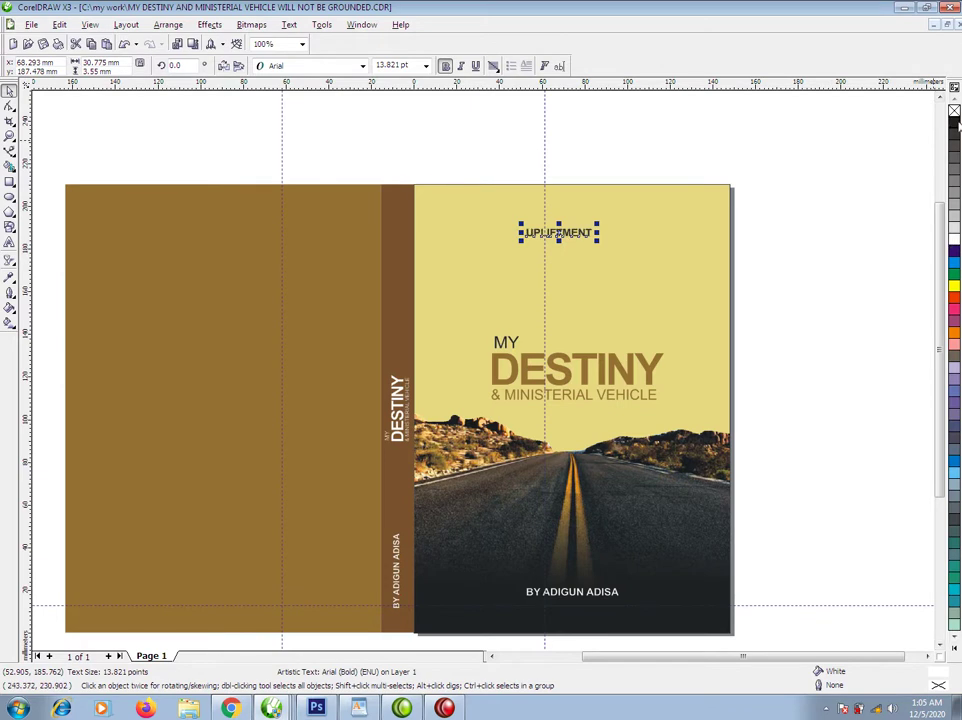
Make UPLIFTMENT regular weight, spread its letters wide, and centre it on the front cover.
left_click(444, 67)
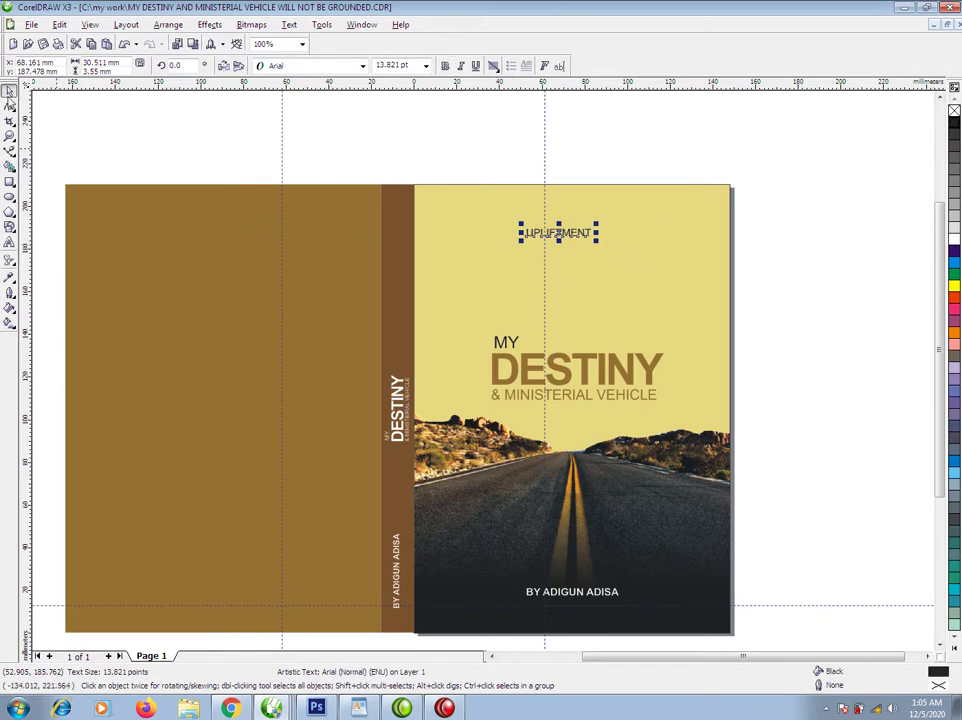
left_click(10, 107)
left_click_drag(597, 240, 680, 241)
key("space")
left_click(702, 292, "shift")
key("e")
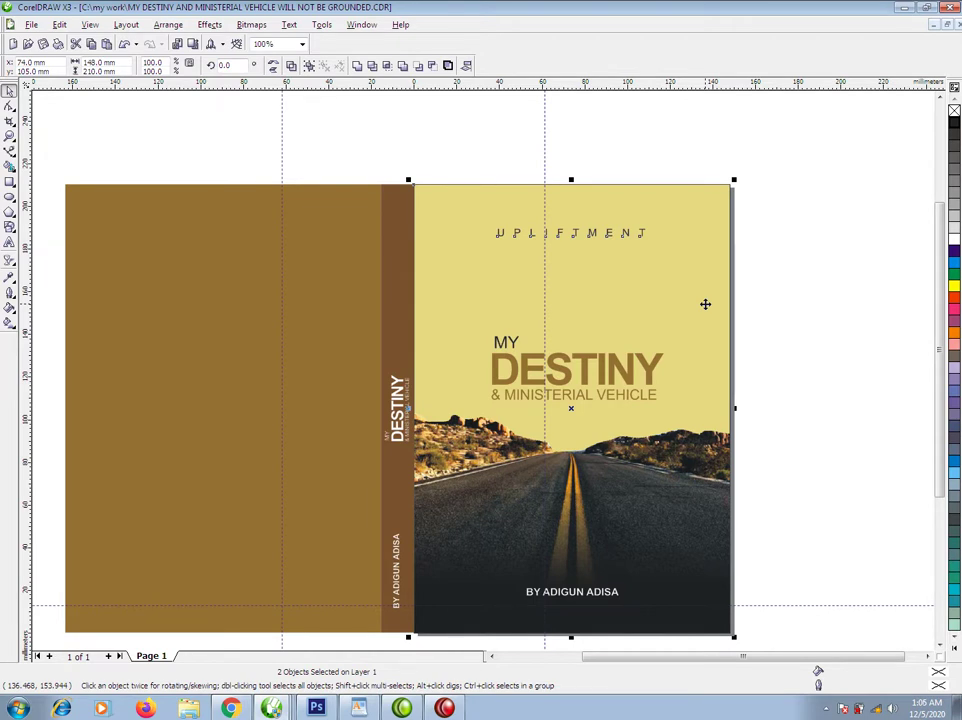
left_click(607, 152)
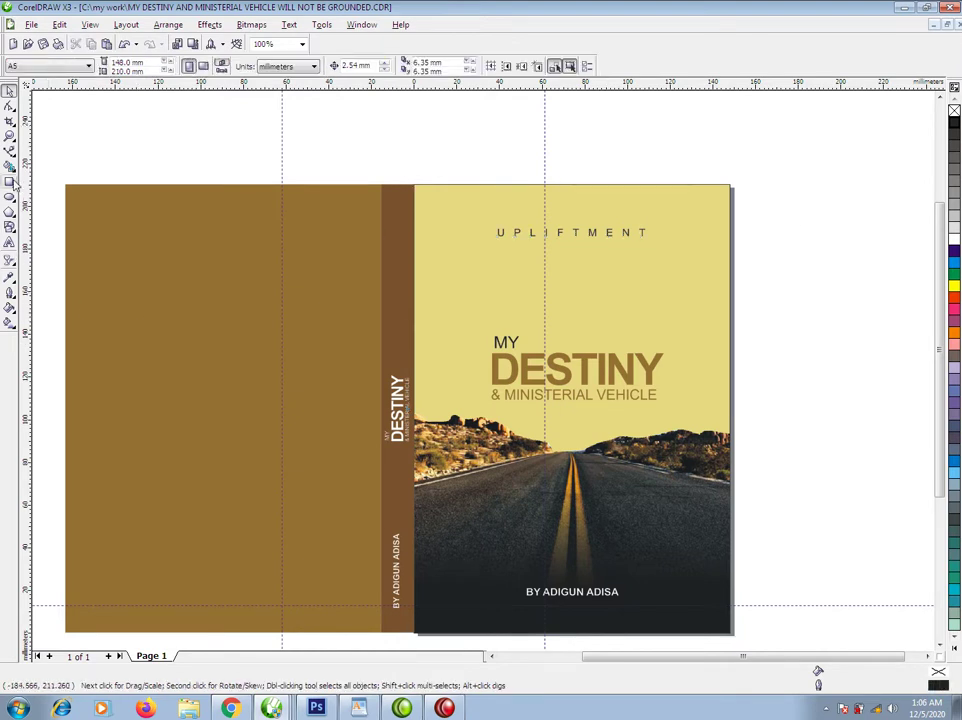
left_click(10, 182)
Draw a rectangle around the front-cover title area and convert it to curves.
mouse_move(446, 231)
left_mouse_down()
mouse_move(697, 482)
mouse_move(697, 538)
left_mouse_up()
key("space")
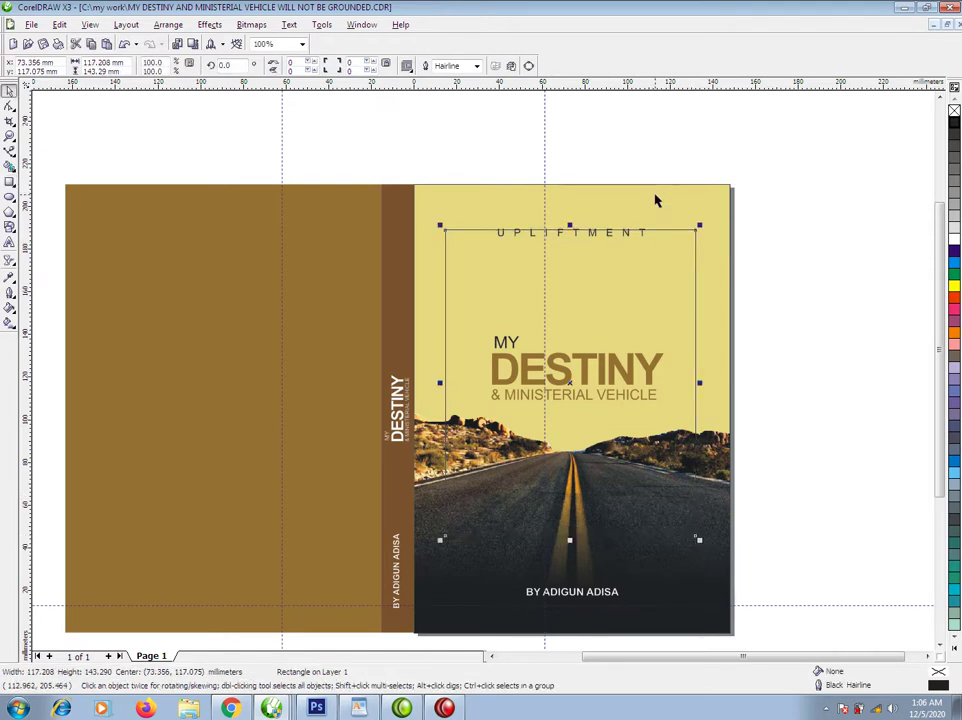
left_click(655, 194, "shift")
left_click(637, 139)
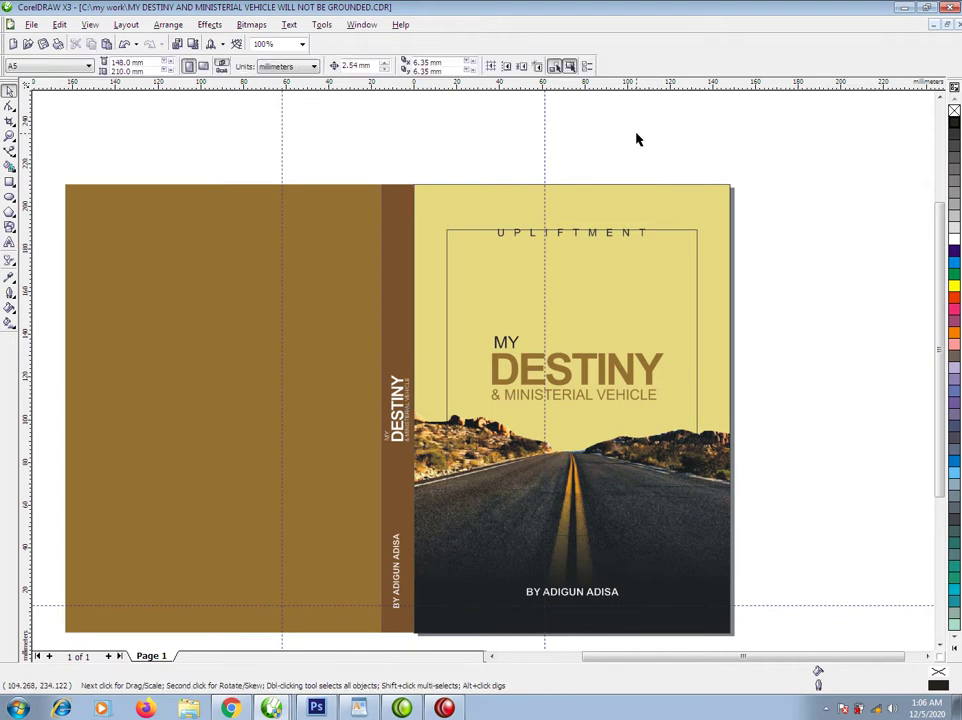
left_click(671, 235)
key("ctrl+q")
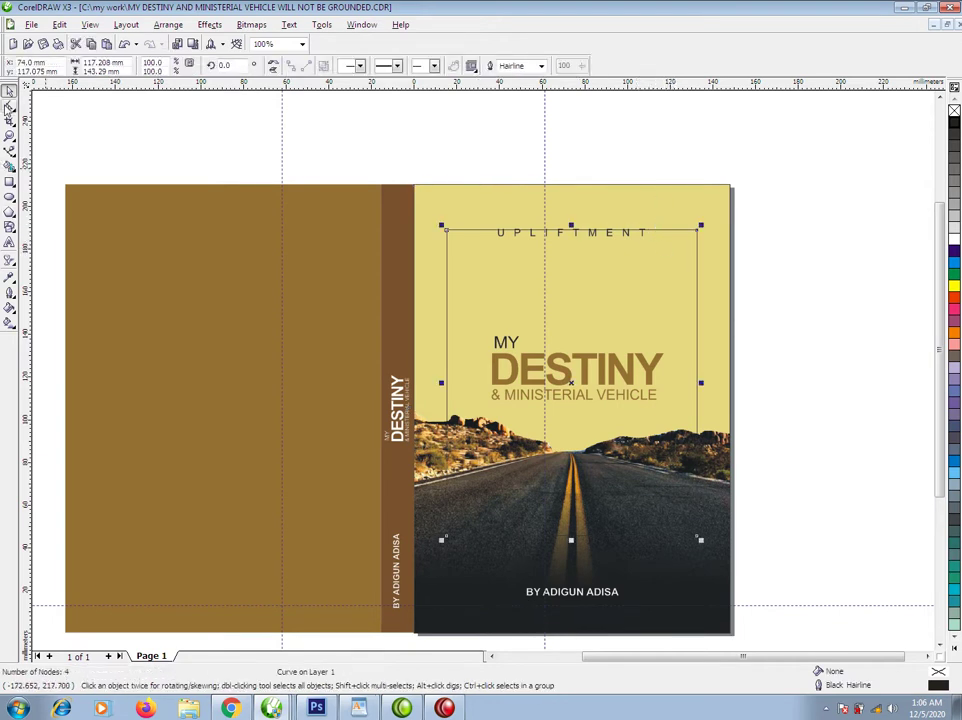
Add nodes on the frame's top edge and delete the segment behind UPLIFTMENT.
left_click(9, 105)
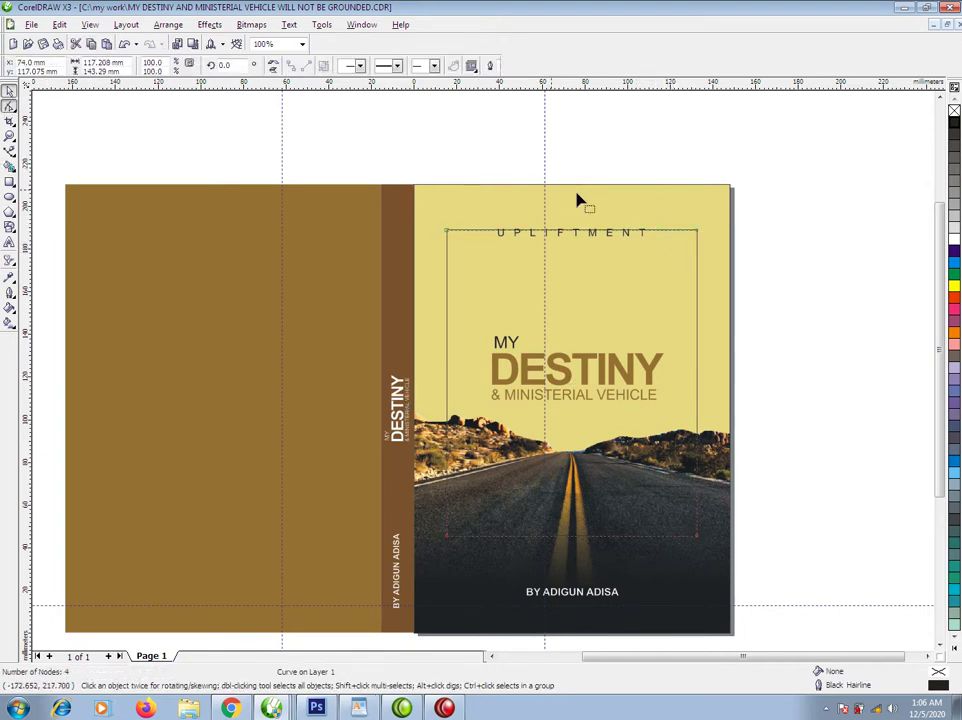
double_click(653, 232)
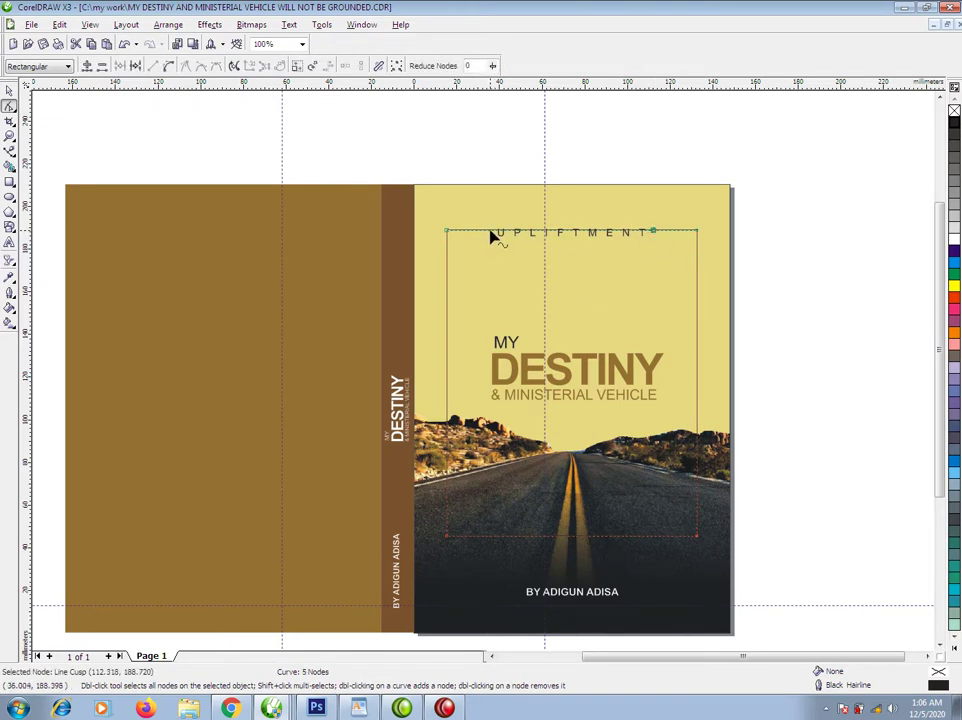
double_click(572, 232)
double_click(572, 232)
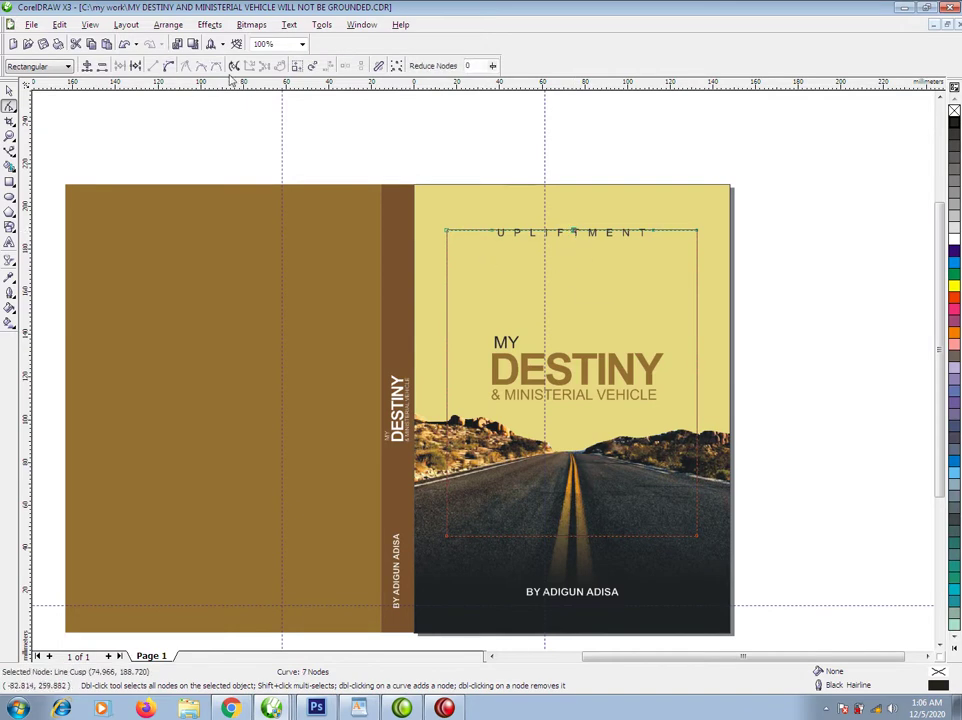
left_click(135, 65)
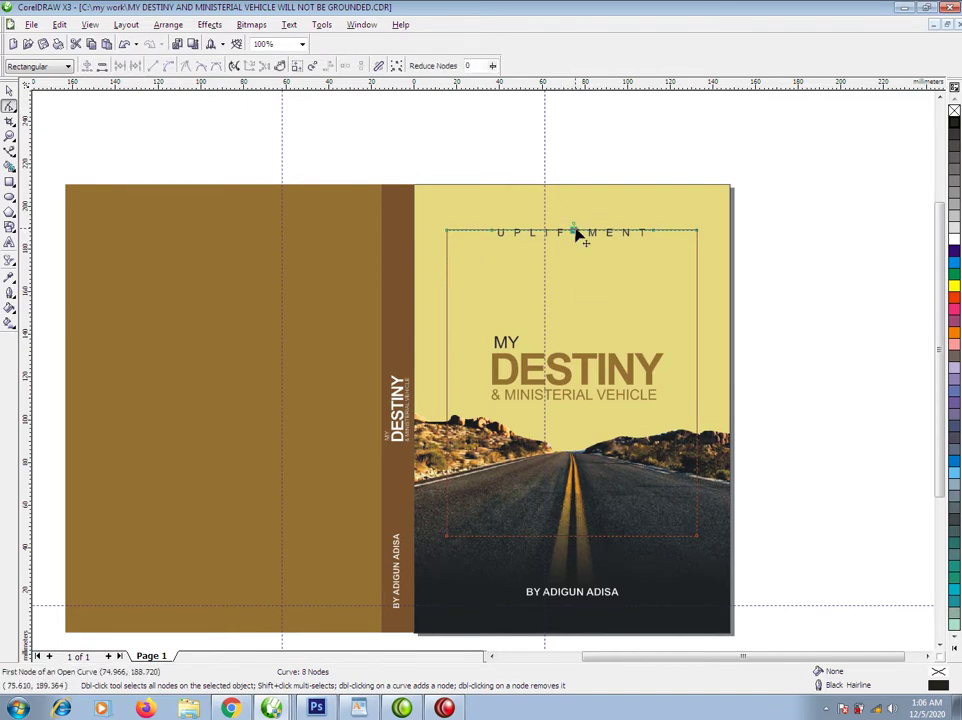
key("Delete")
key("space")
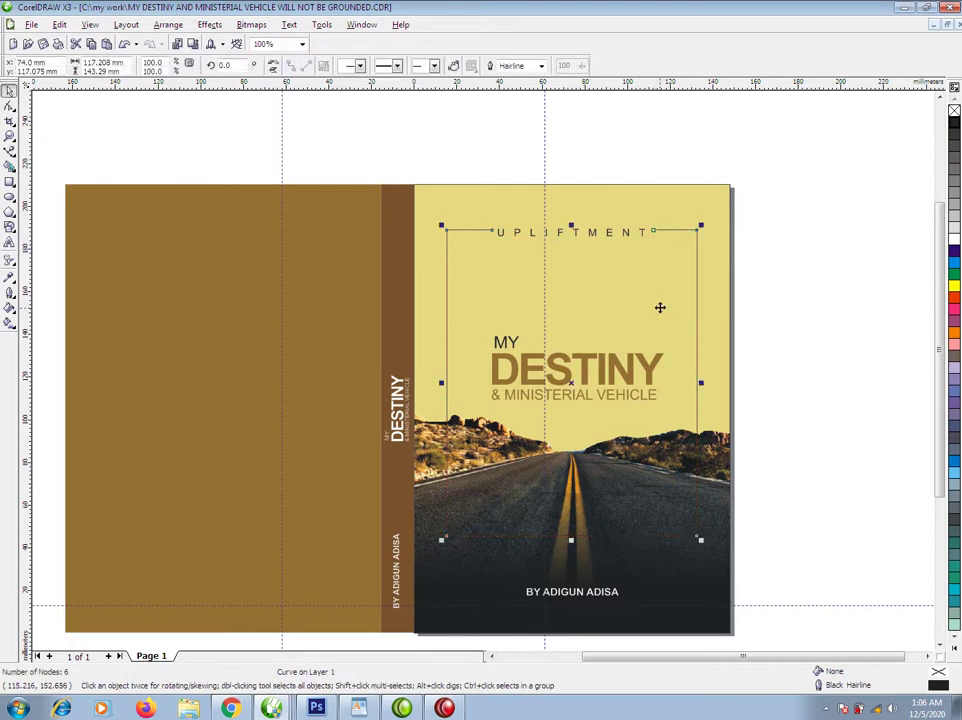
PowerClip the open frame inside the front-cover picture and raise its top edge to UPLIFTMENT.
left_click_drag(697, 362, 722, 243)
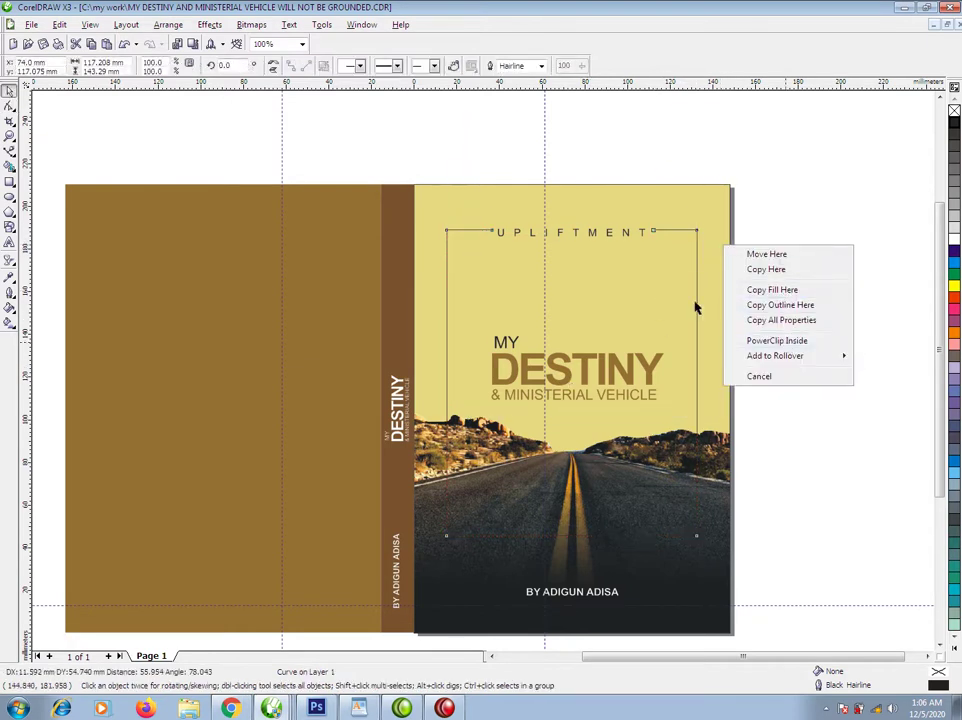
left_click(776, 340)
left_click(678, 275, "ctrl")
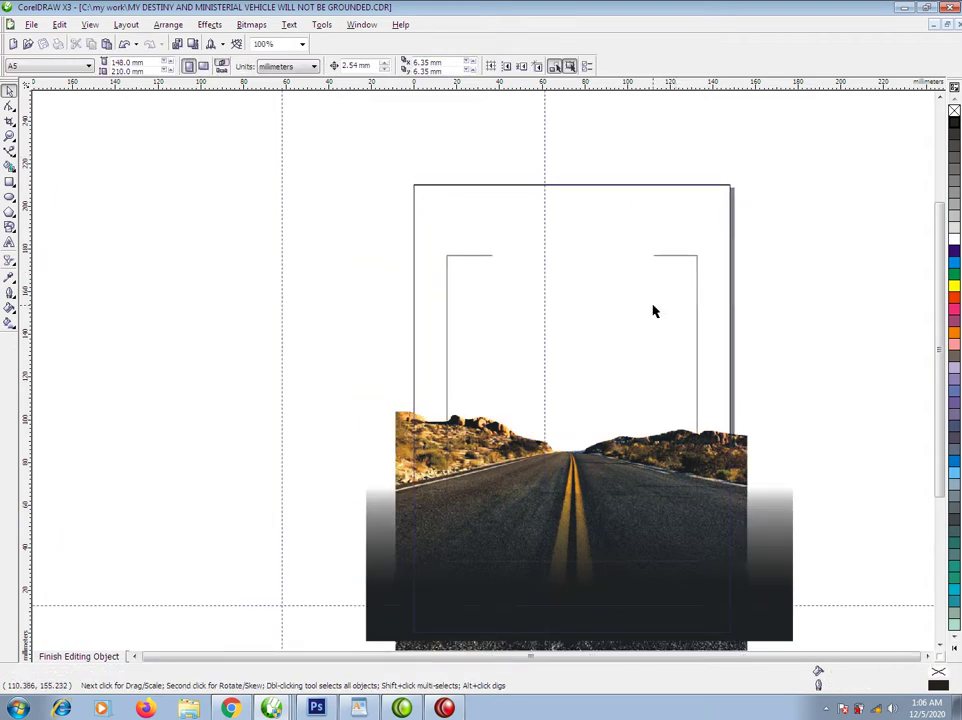
left_click(698, 331)
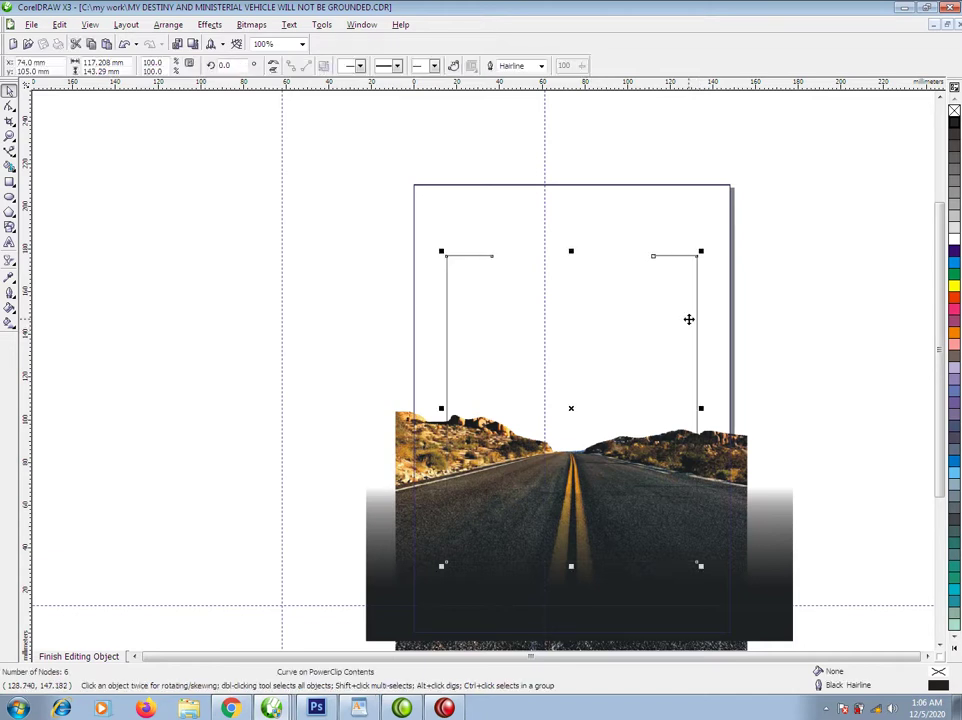
left_click_drag(697, 273, 698, 247)
left_click(794, 150, "ctrl")
left_click(543, 272)
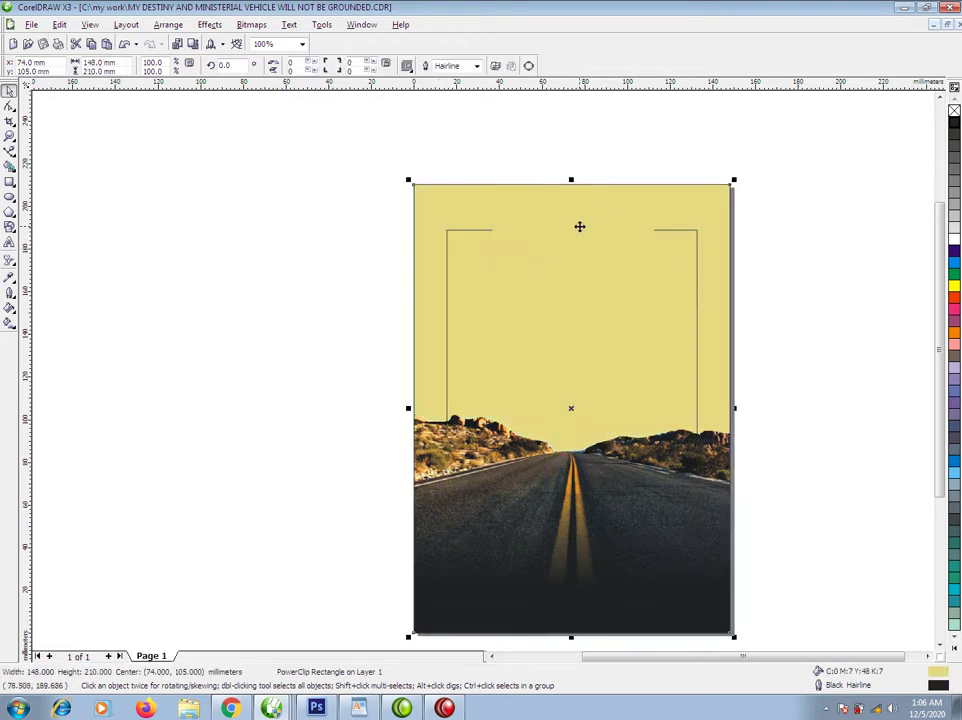
scroll(483, 393, "down", 1)
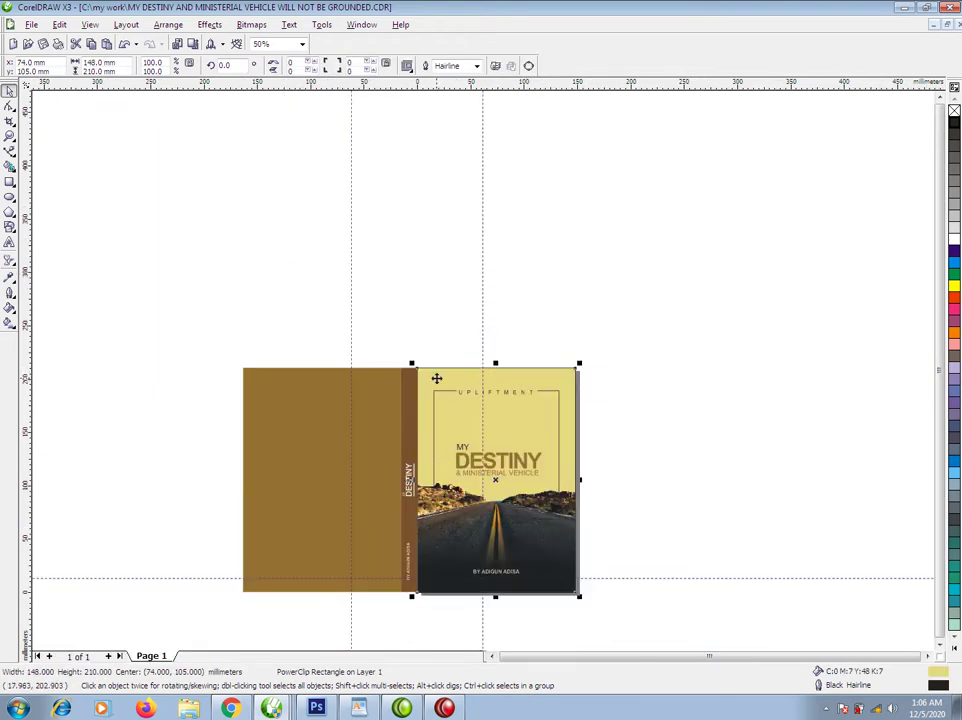
Select the three MY DESTINY title lines and nudge them slightly up inside the frame.
left_click_drag(208, 313, 698, 629)
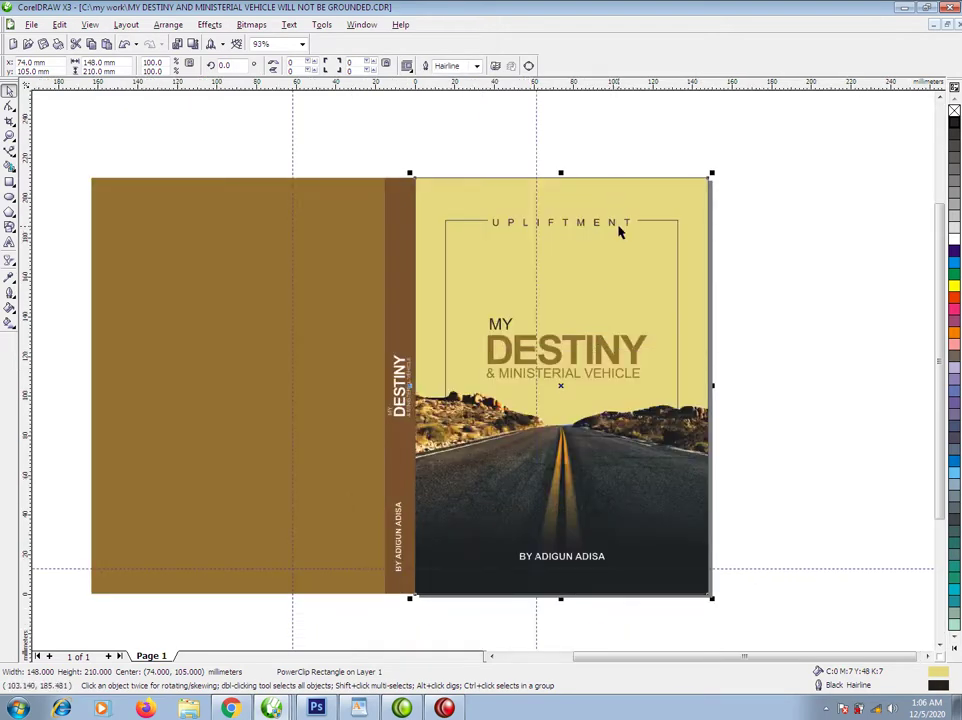
left_click(614, 226, "ctrl")
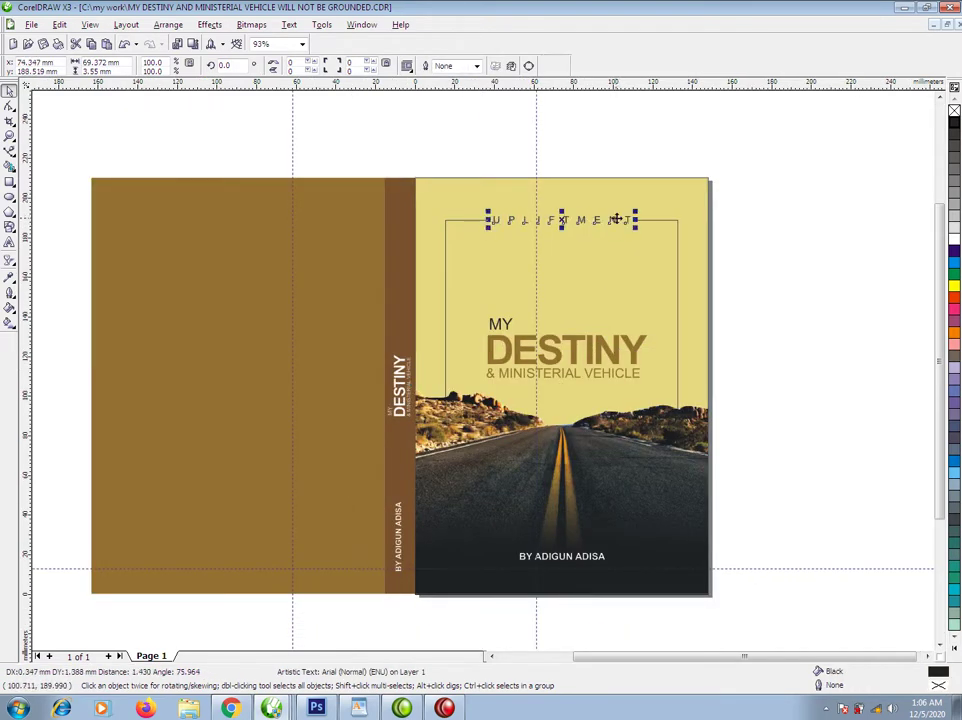
left_click(641, 190)
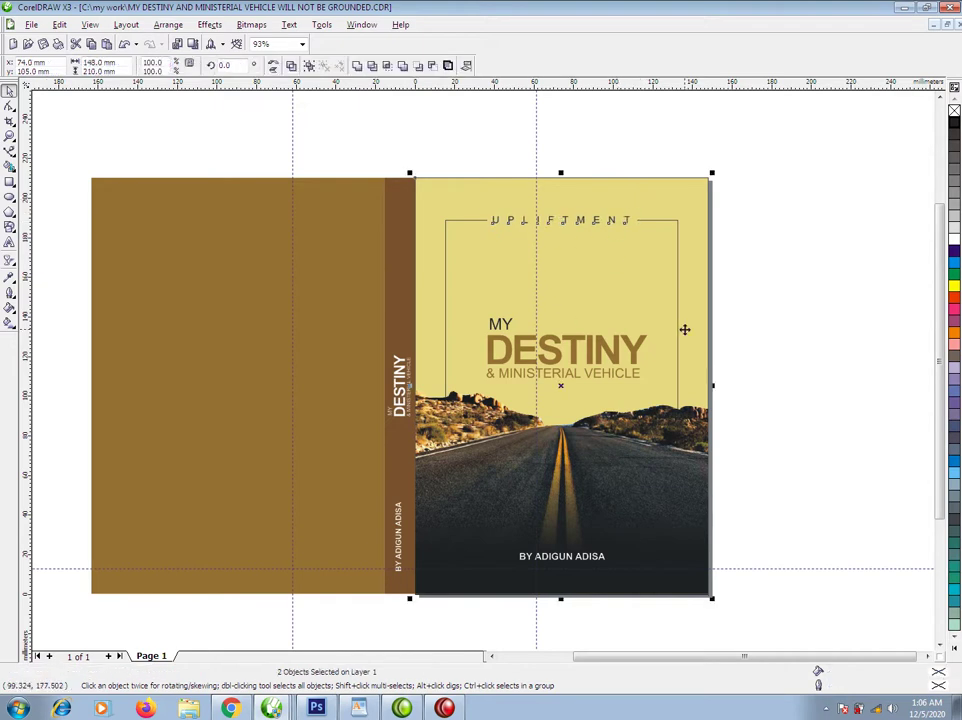
left_click_drag(704, 254, 476, 392)
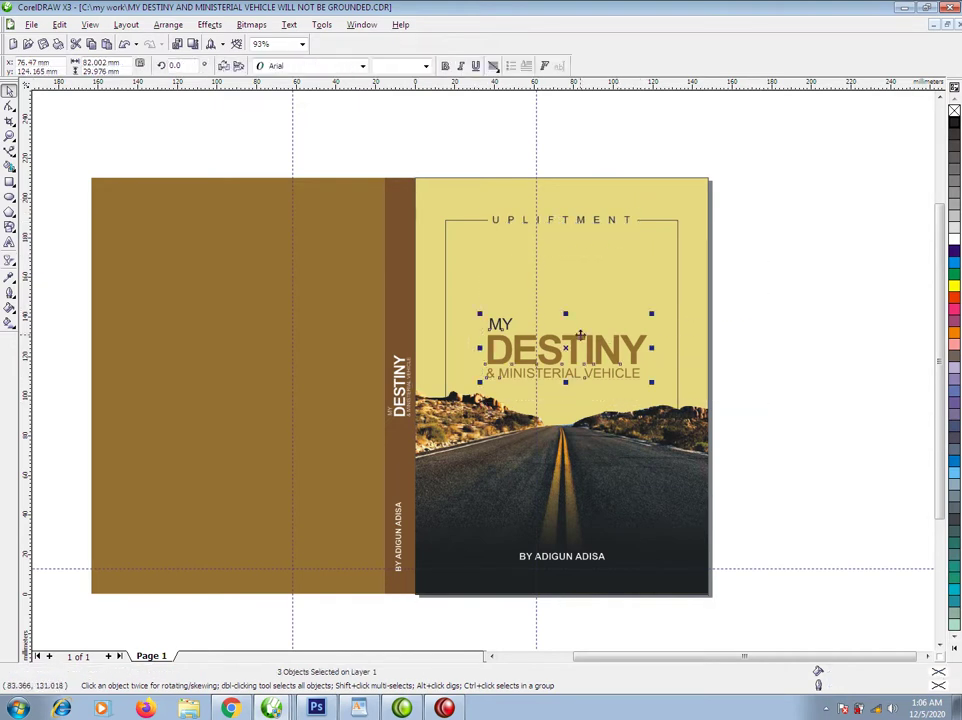
left_click_drag(636, 347, 636, 337)
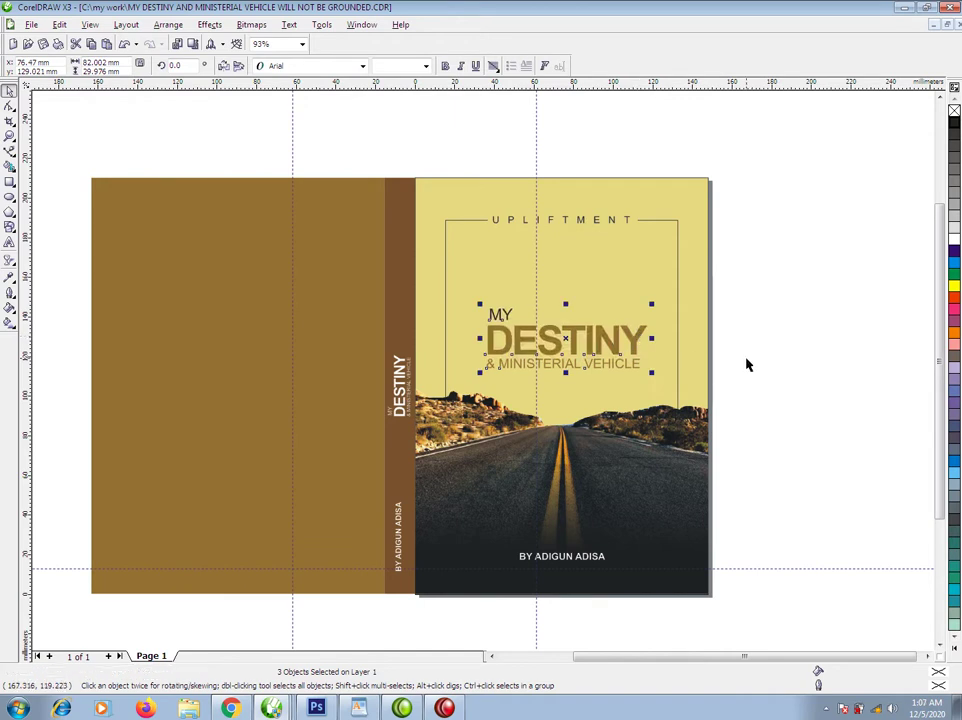
left_click(773, 326)
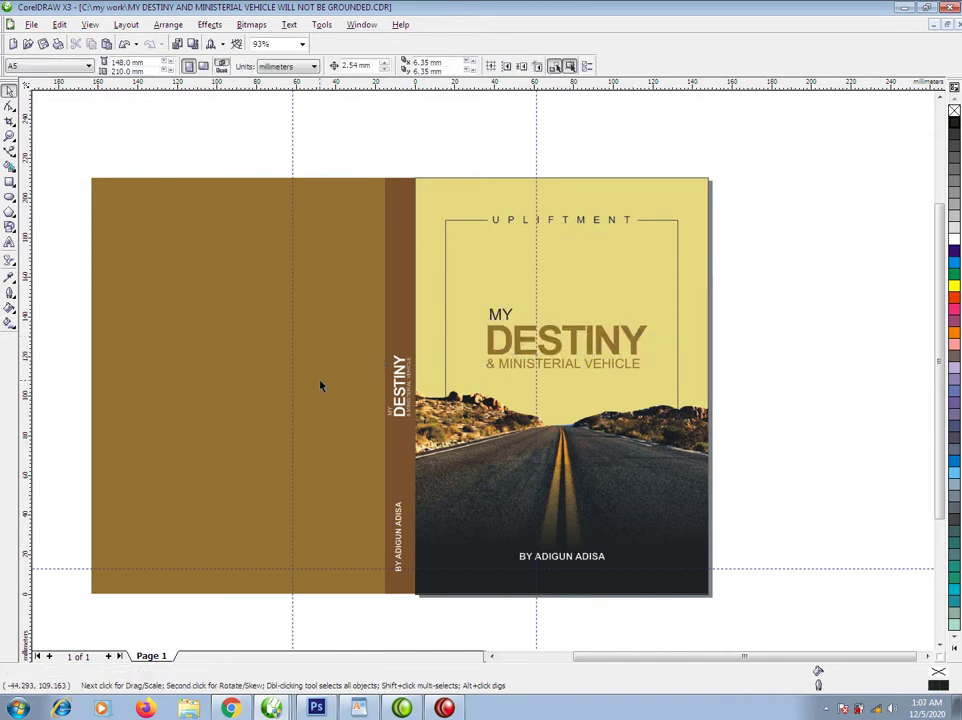
Spread the author byline's letters wider and centre it across the front cover.
left_click(601, 567)
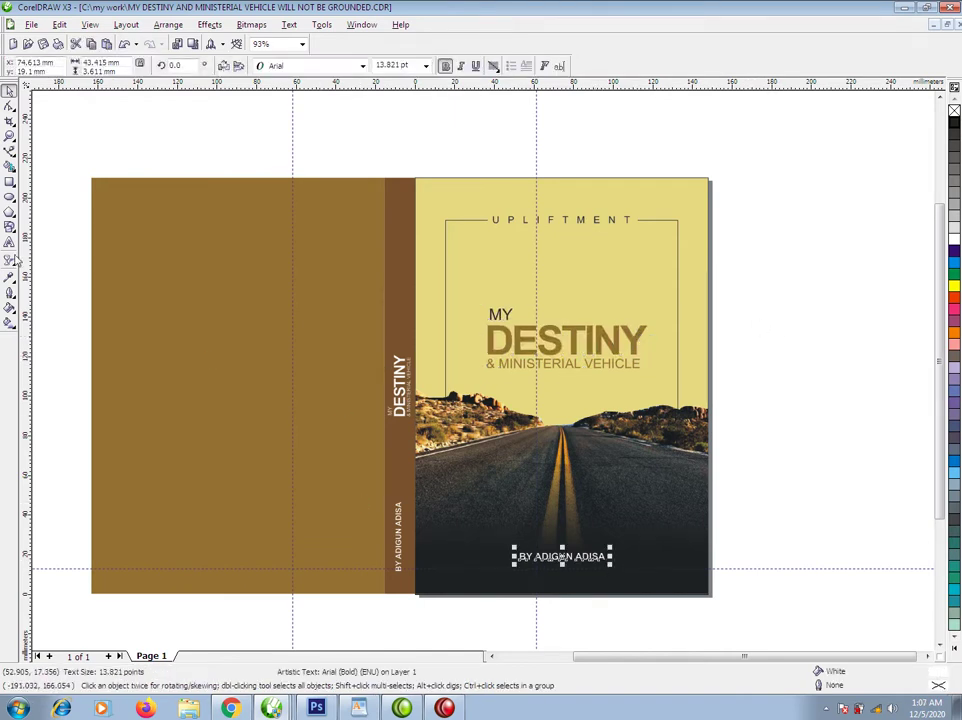
left_click(9, 107)
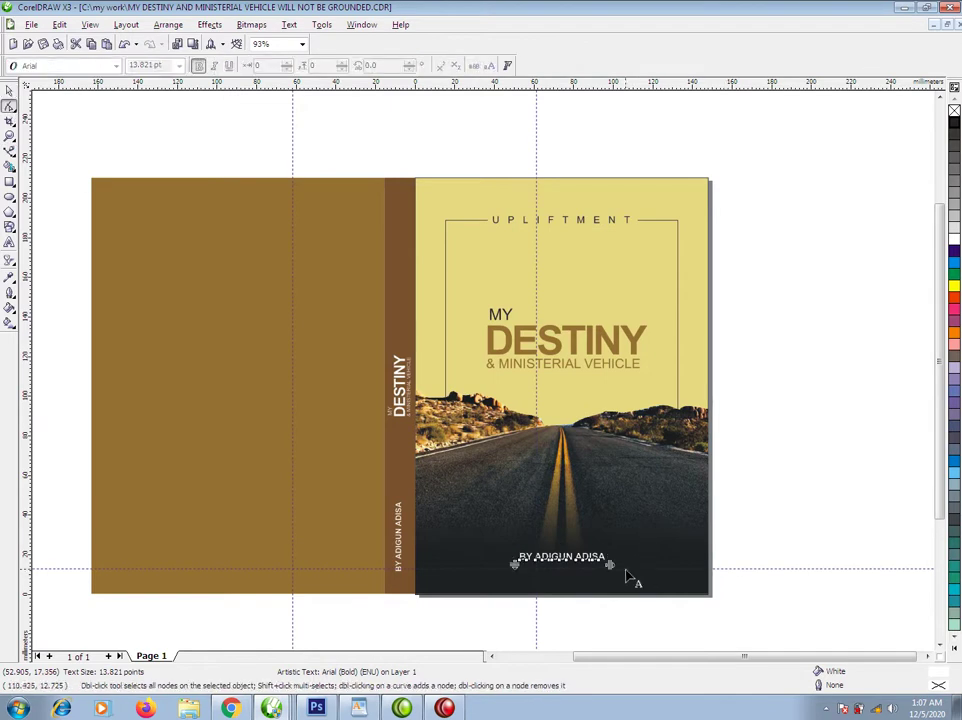
left_click_drag(610, 565, 678, 584)
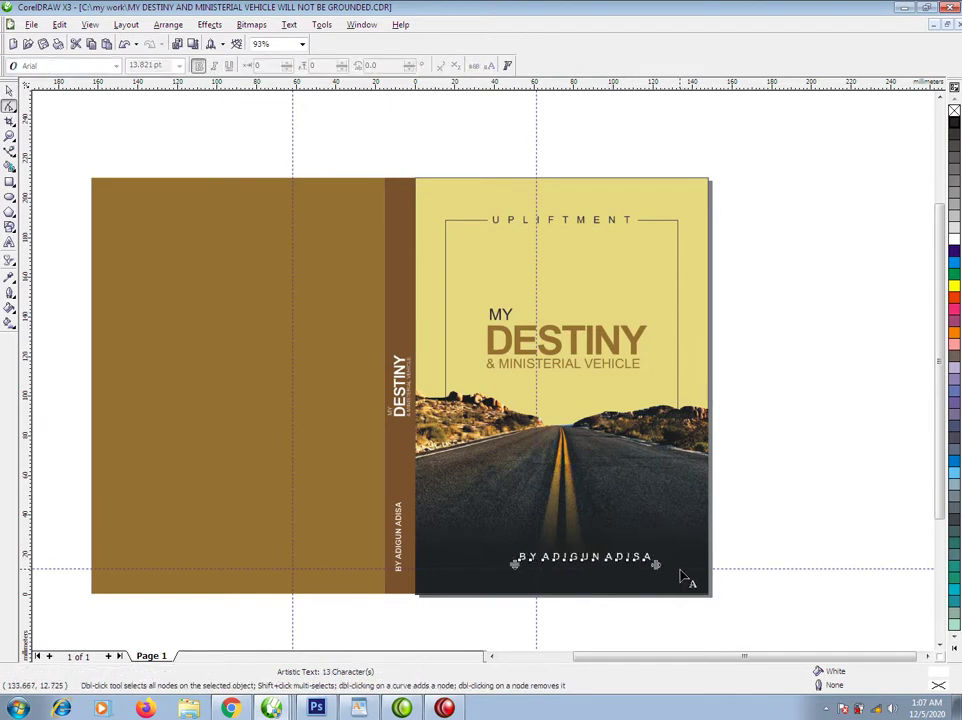
key("space")
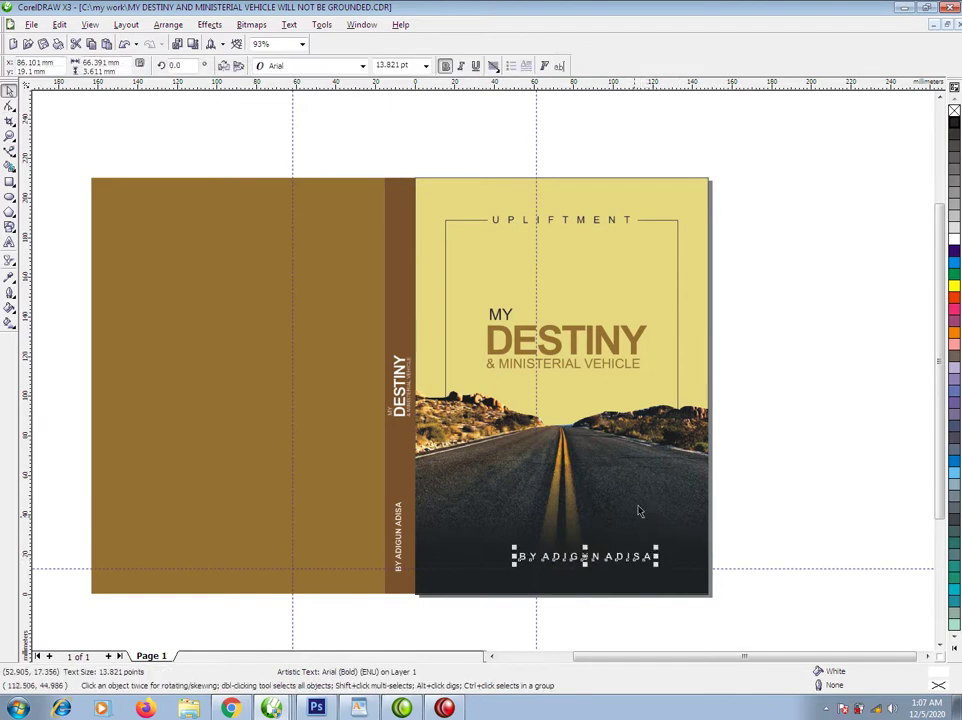
left_click(644, 499, "shift")
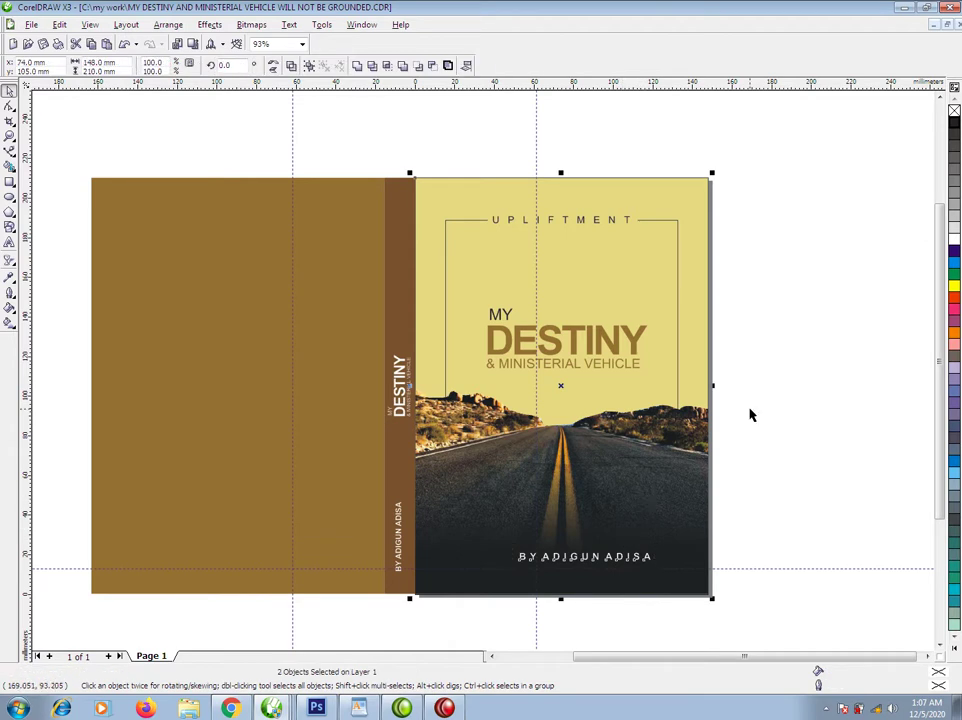
key("c")
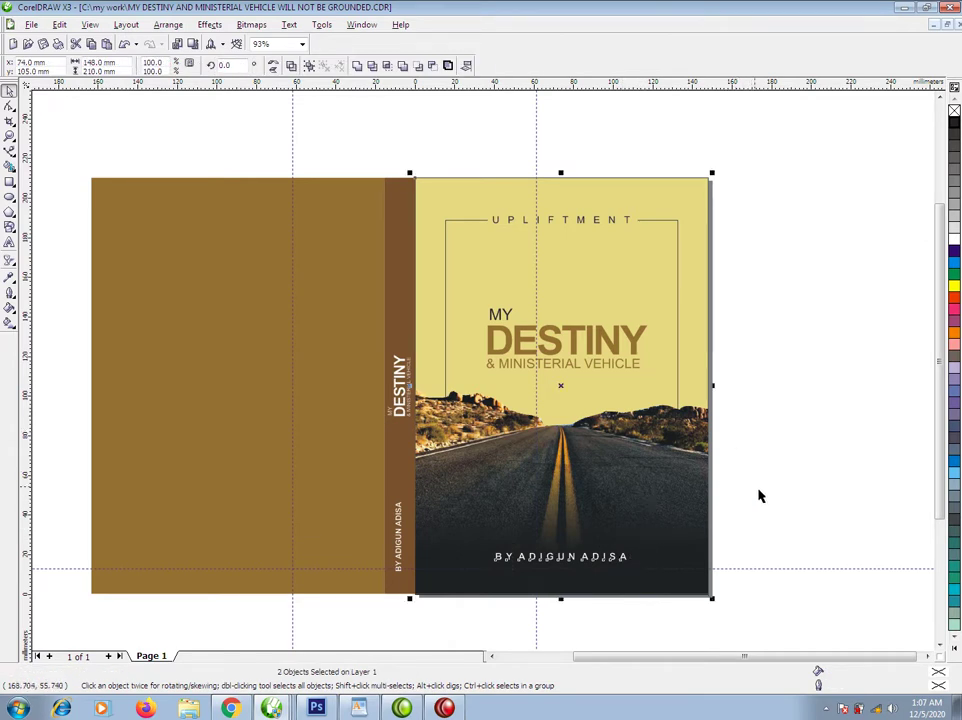
left_click(805, 457)
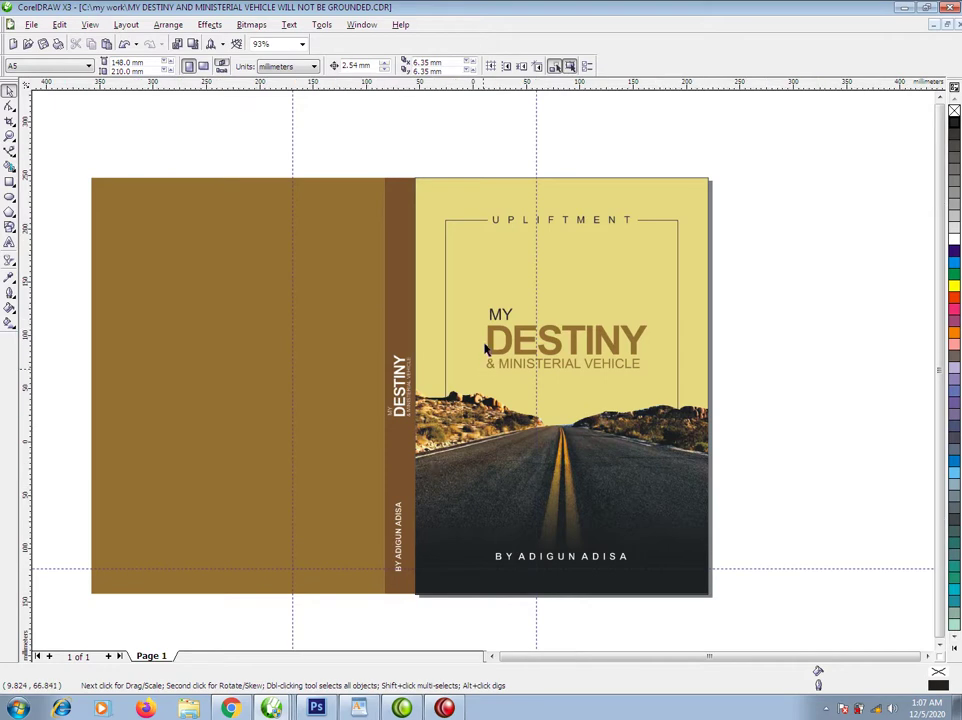
Nudge the MY DESTINY title and the clipped cover photo slightly lower.
scroll(485, 337, "down", 2)
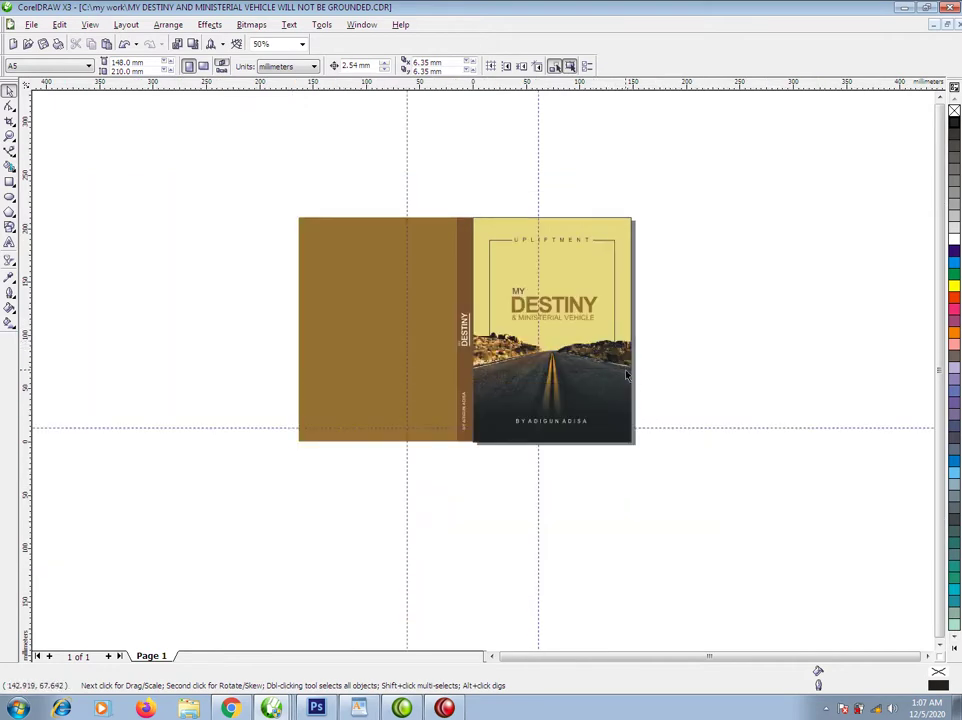
left_click_drag(628, 252, 498, 334)
mouse_move(594, 307)
left_mouse_down()
mouse_move(594, 331)
mouse_move(594, 317)
left_mouse_up()
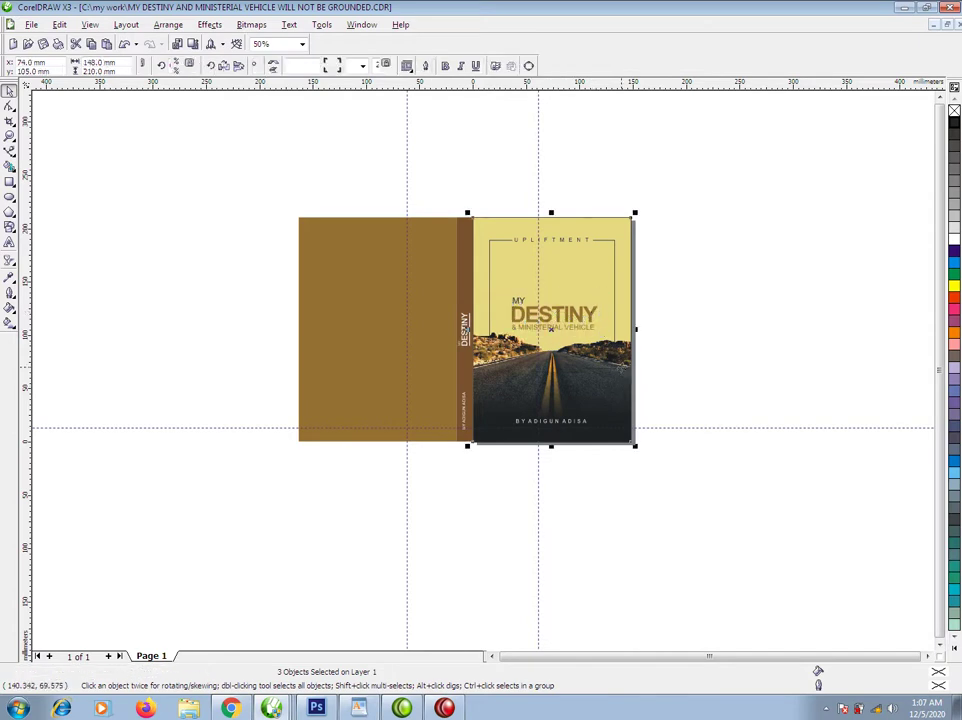
left_click(624, 372, "ctrl")
left_click_drag(724, 309, 389, 537)
left_click_drag(556, 405, 556, 417)
left_click(661, 334, "ctrl")
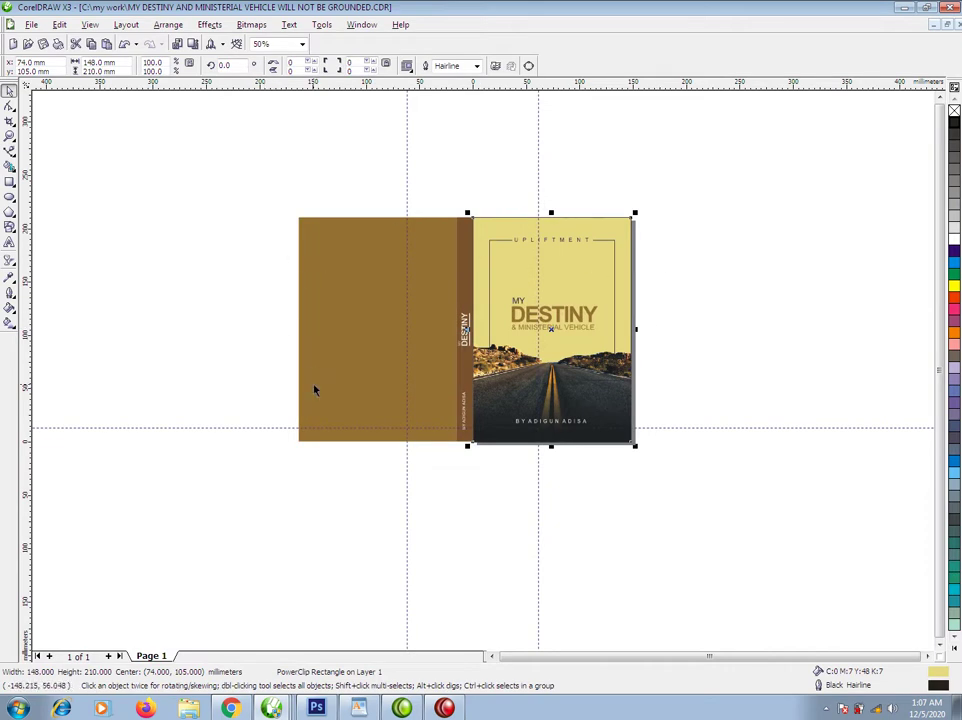
Move the About The Author and About The Book text onto the back cover, scaled to 88.9%.
key("F3")
left_click_drag(185, 229, 527, 519)
left_click_drag(86, 202, 620, 630)
left_click_drag(610, 262, 200, 440)
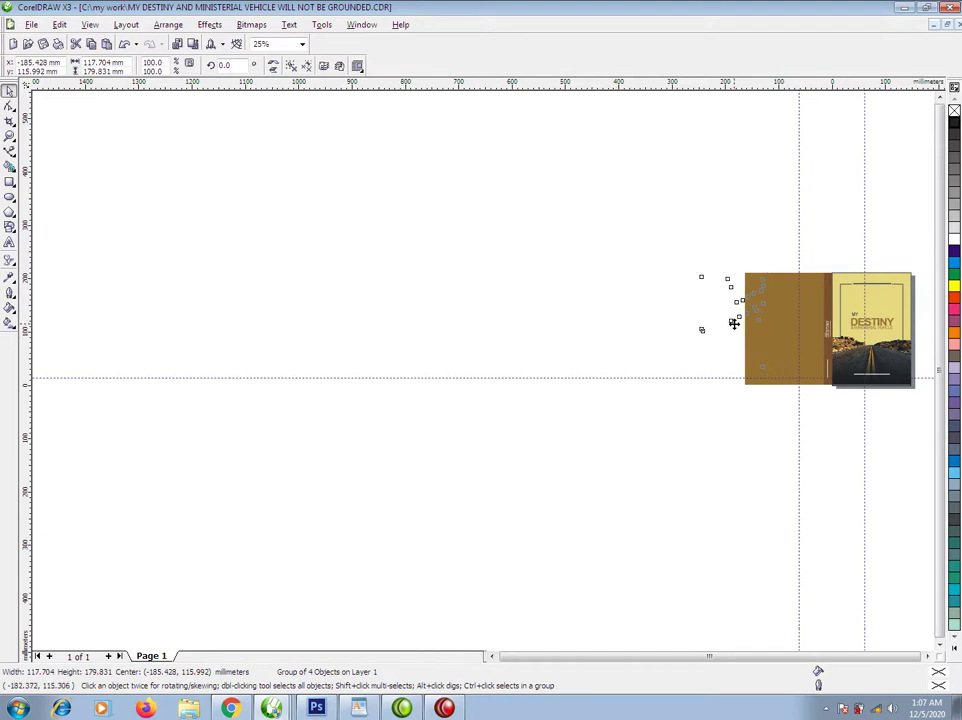
left_click_drag(734, 328, 796, 327)
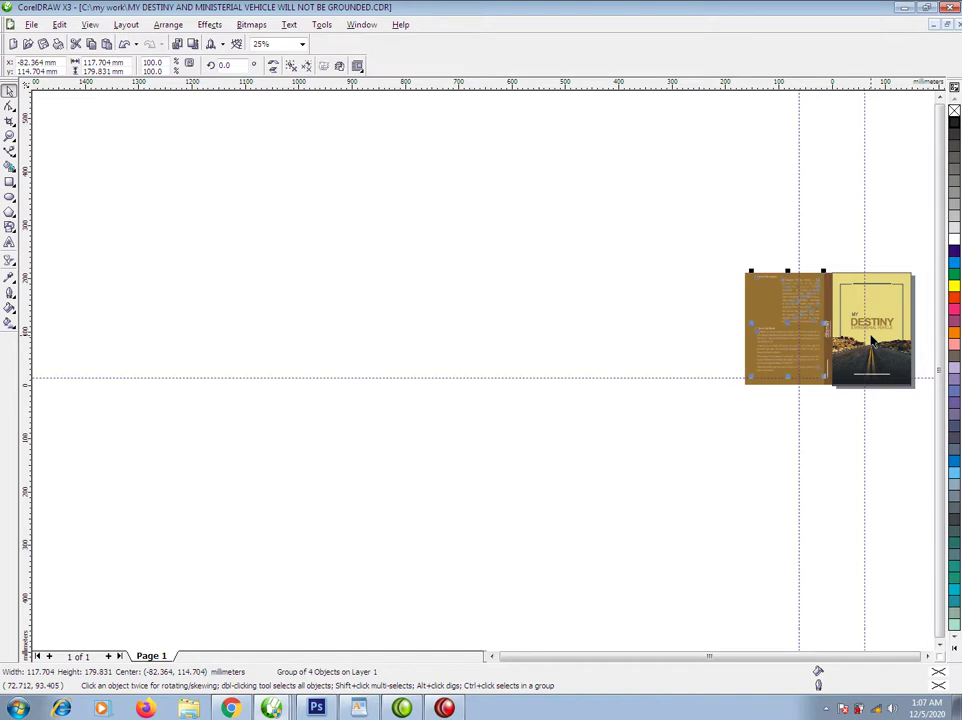
scroll(483, 238, "up", 3)
left_click_drag(425, 203, 401, 237)
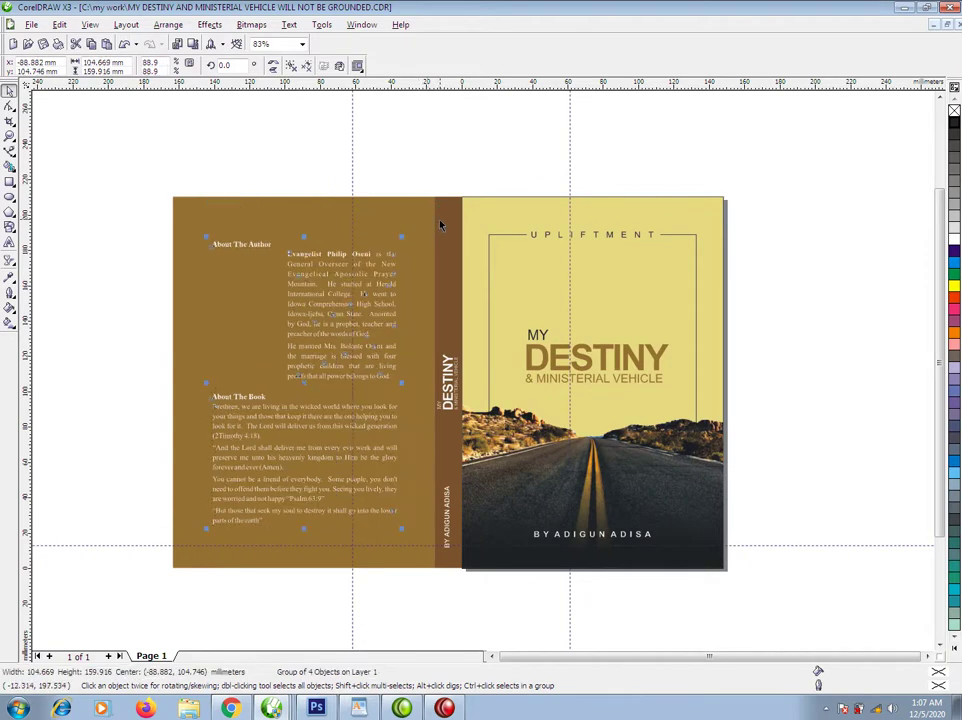
Lower the MY DESTINY title group a little further.
left_click(660, 352)
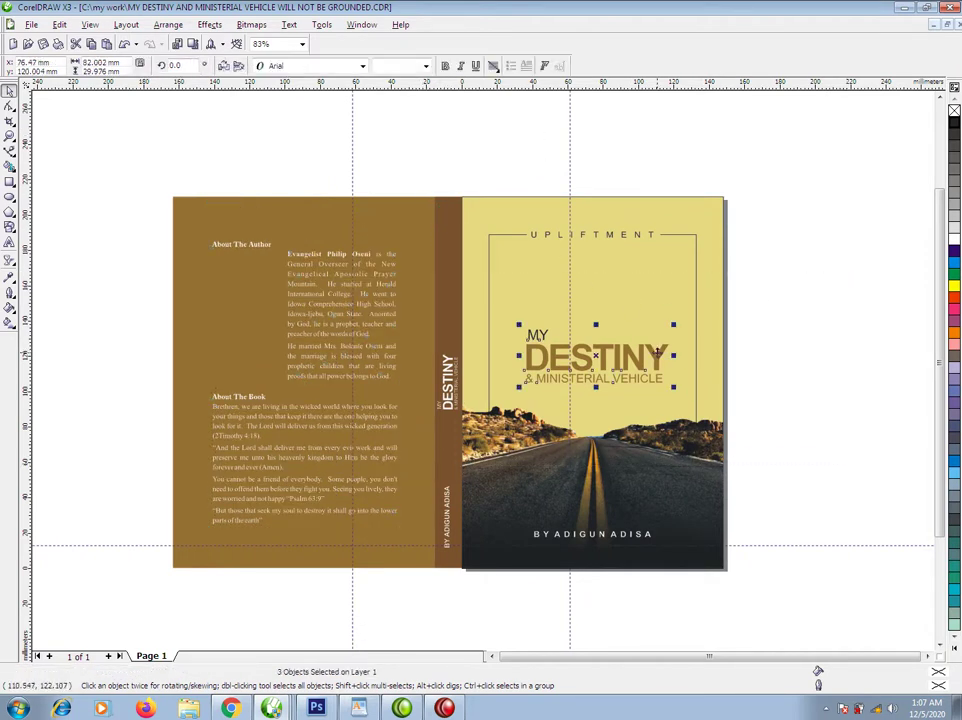
left_click_drag(658, 355, 659, 361)
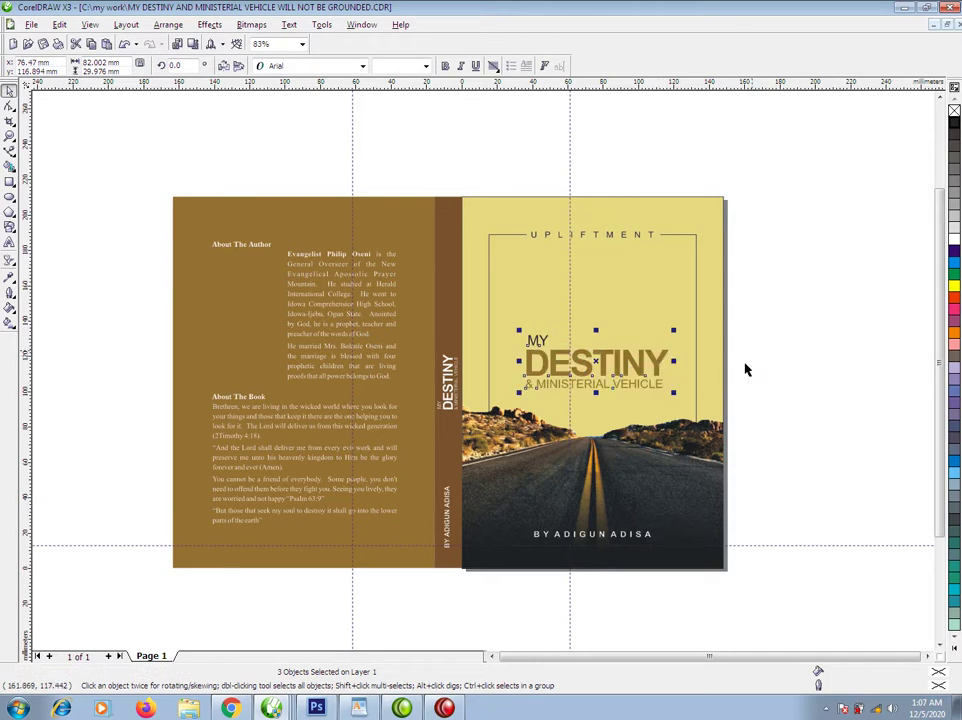
key("Escape")
right_click(190, 146)
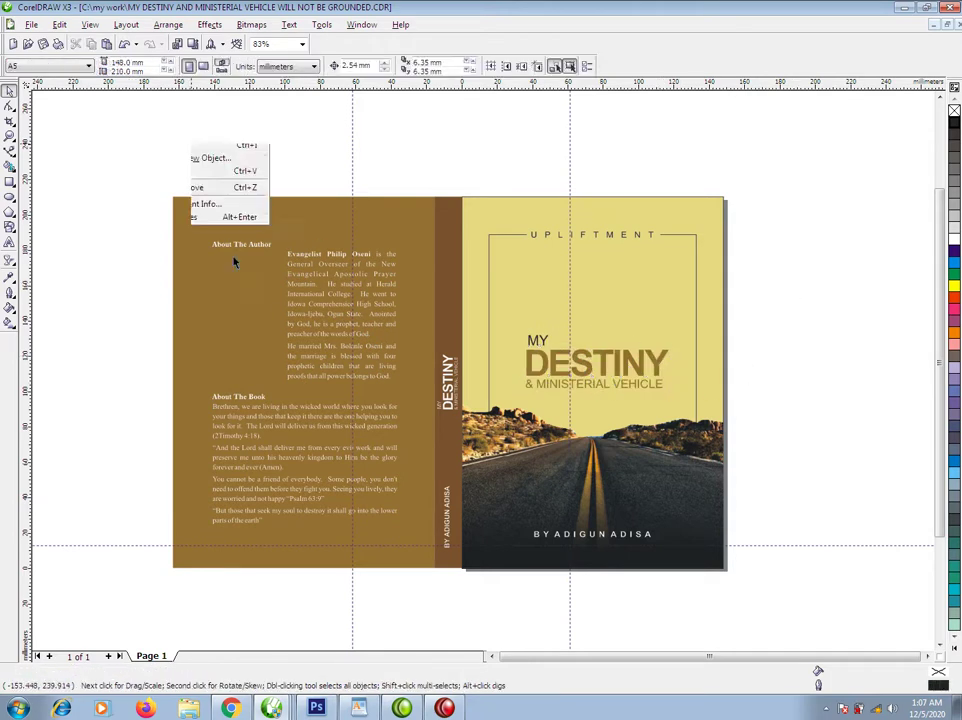
left_click(222, 194)
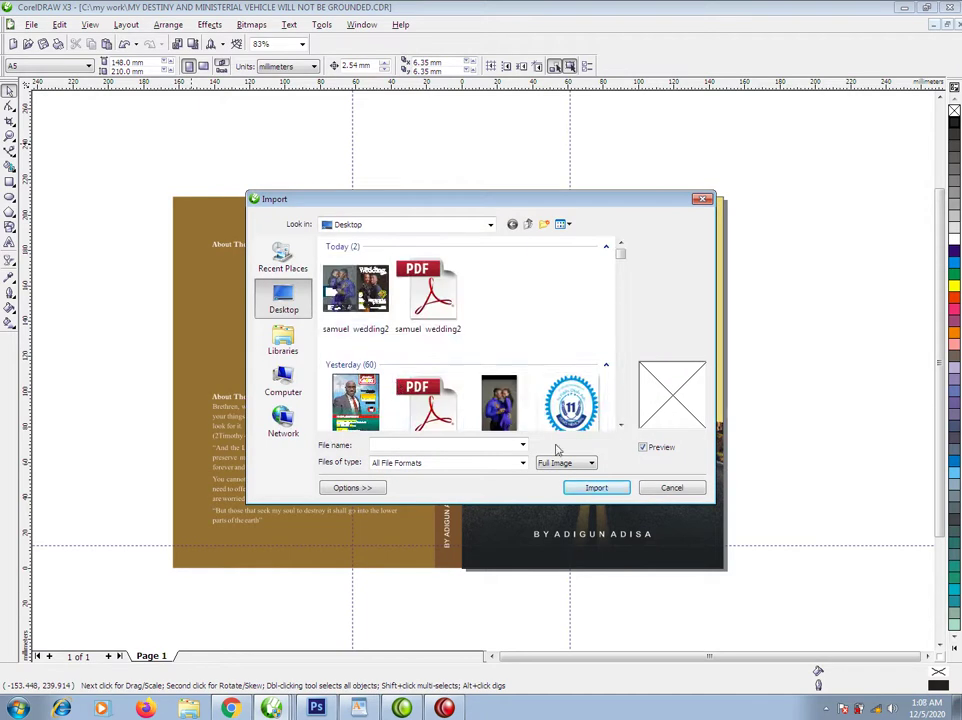
scroll(615, 380, "down", 10)
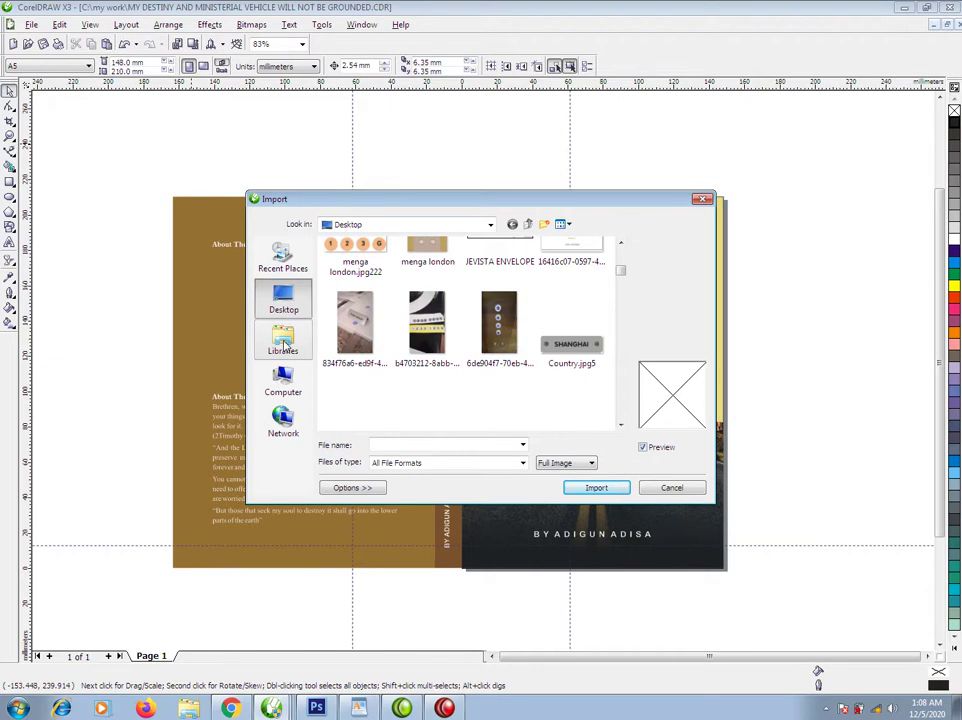
left_click(281, 378)
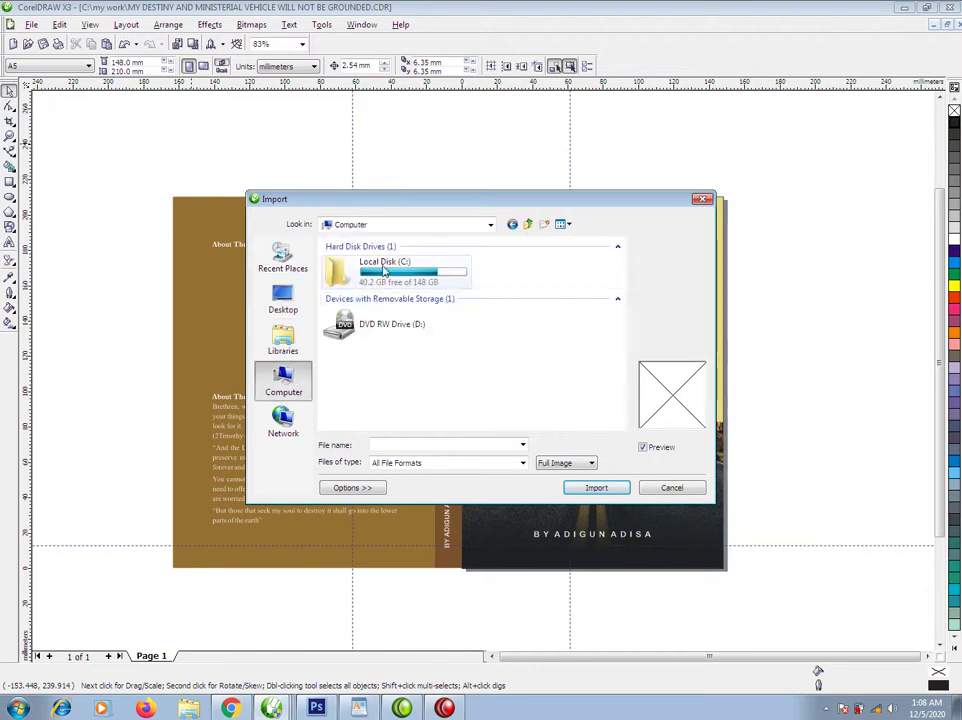
left_click(285, 297)
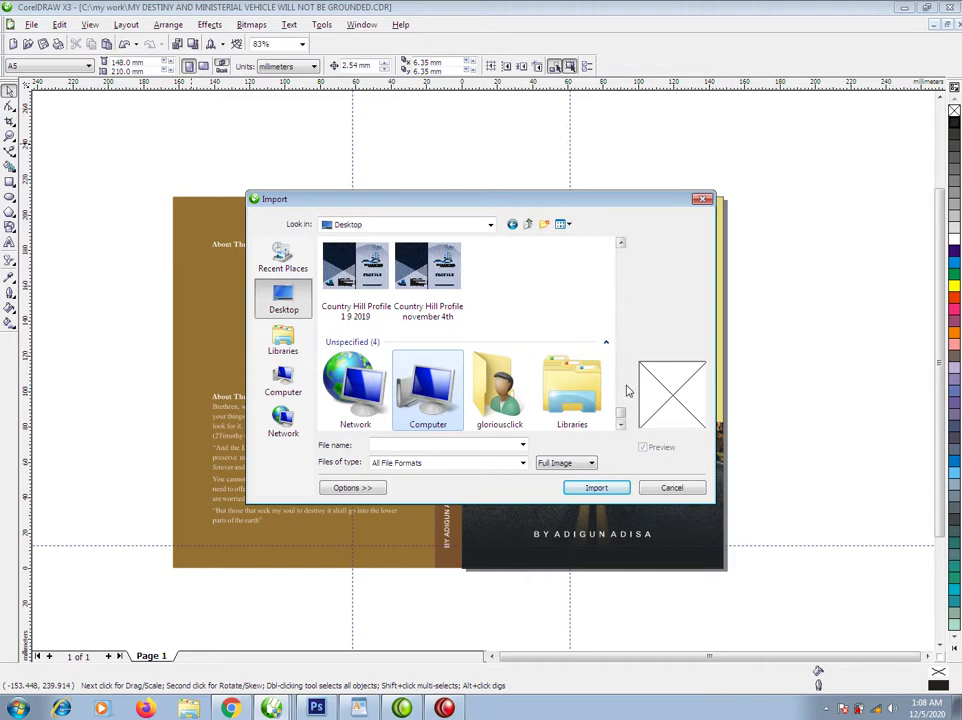
left_click_drag(622, 413, 632, 333)
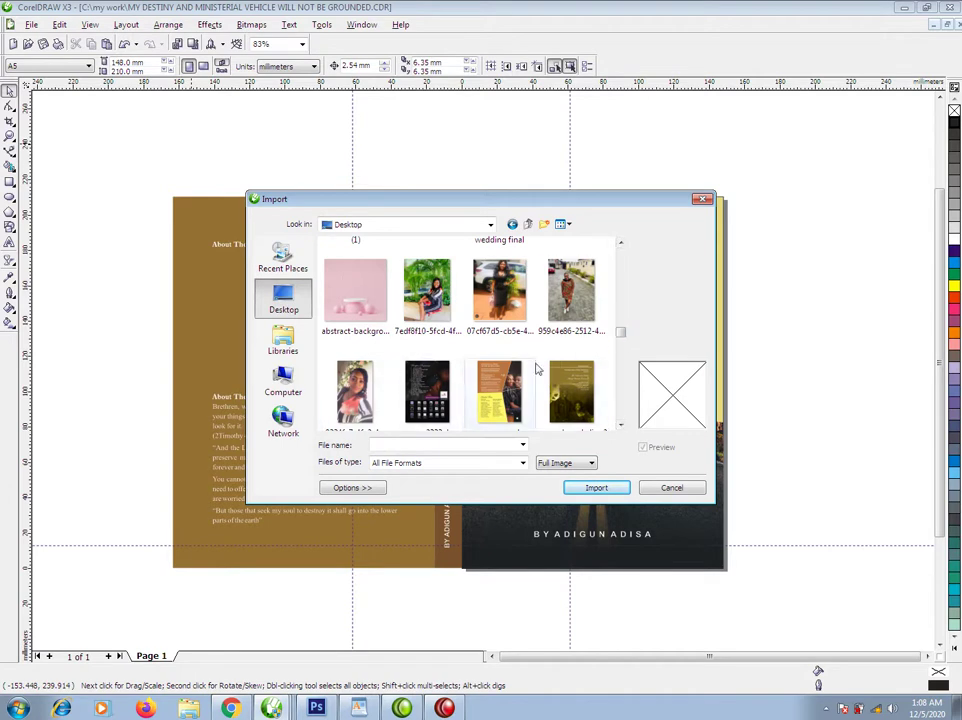
left_click_drag(622, 332, 620, 281)
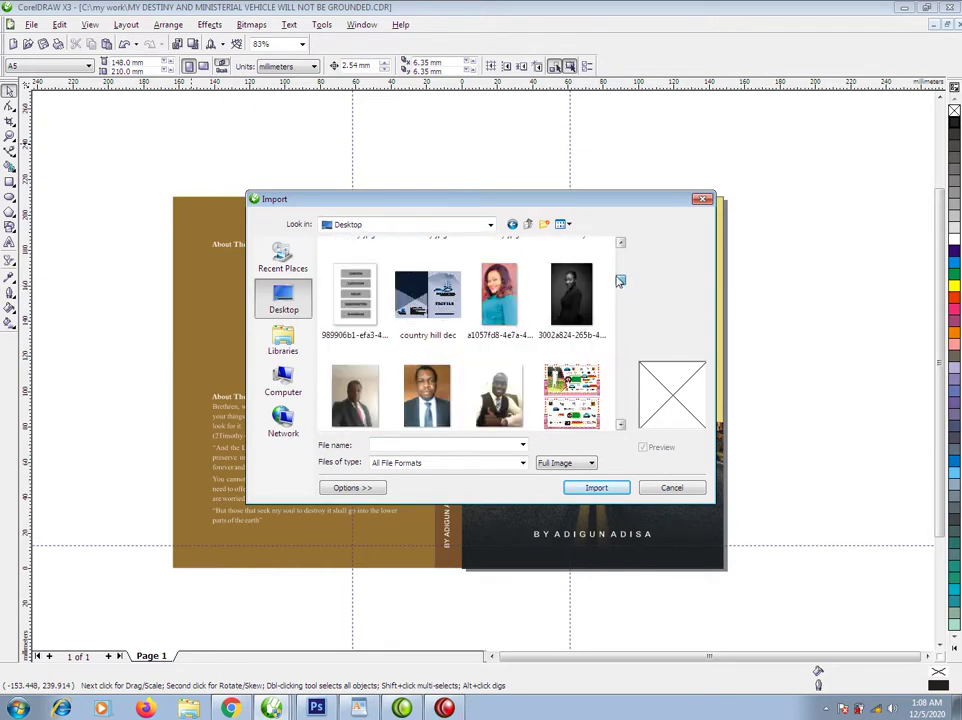
left_click_drag(620, 281, 621, 420)
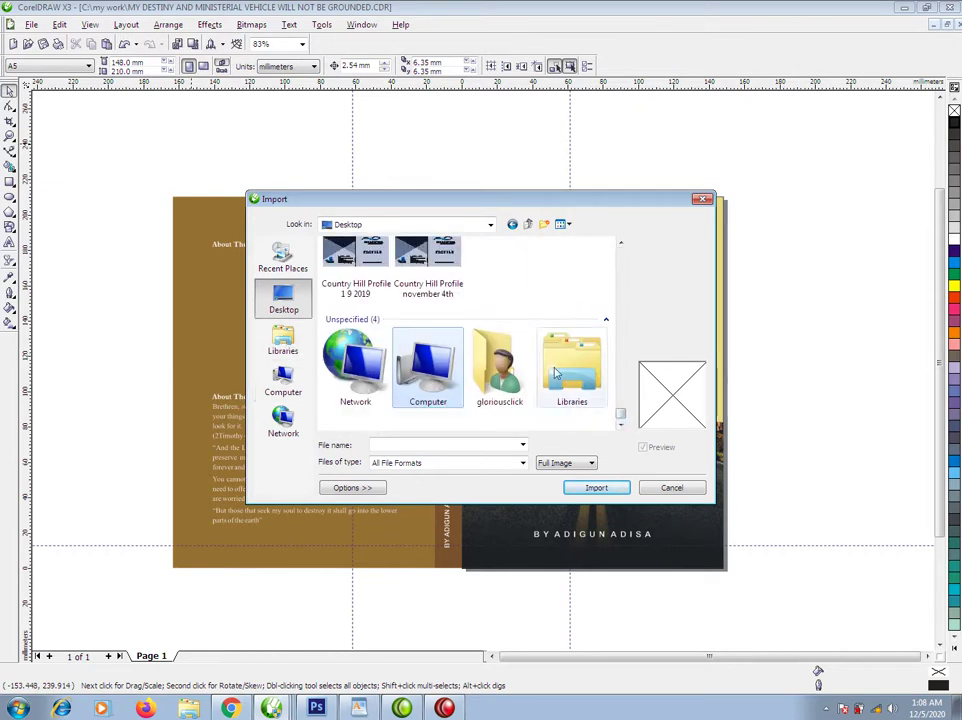
key("Escape")
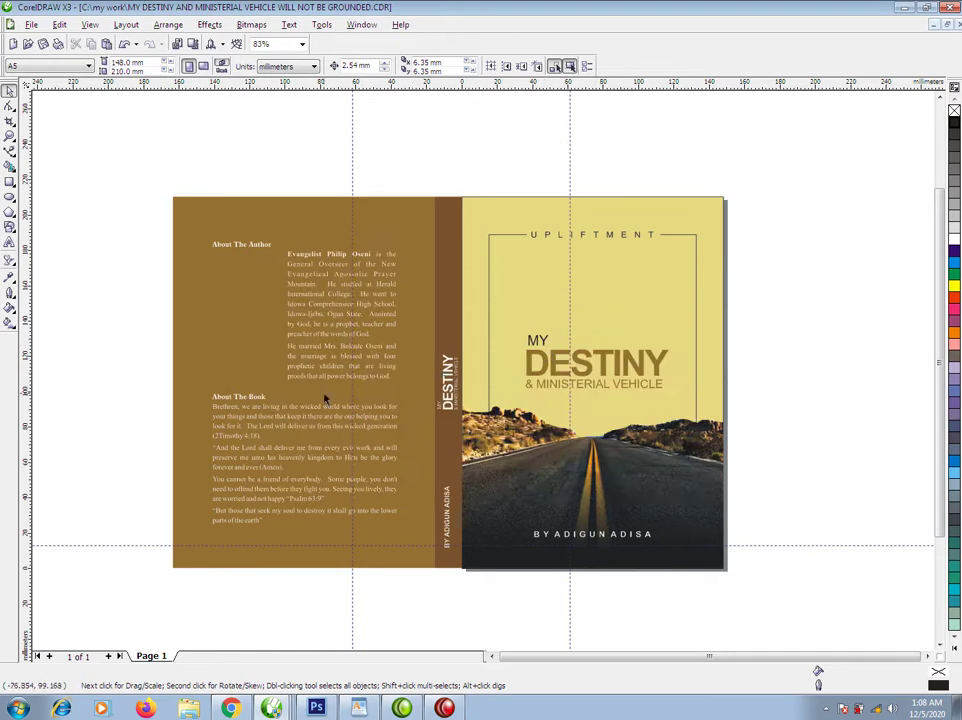
Draw a white 32.7 × 70 mm photo placeholder rectangle beside the About The Author blurb.
left_click(9, 182)
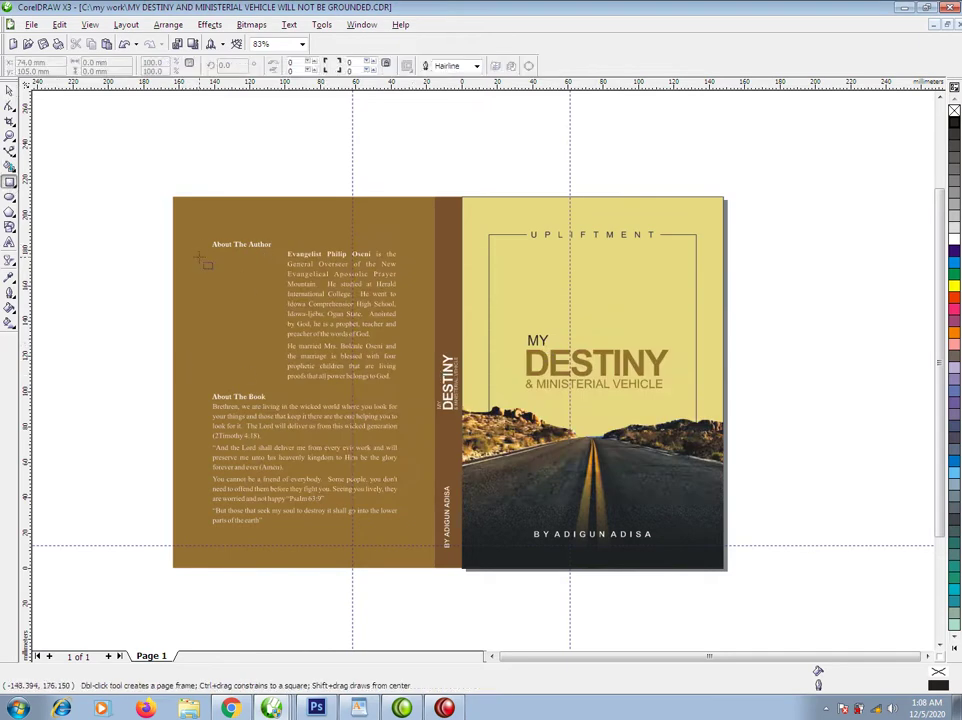
left_click_drag(212, 258, 277, 386)
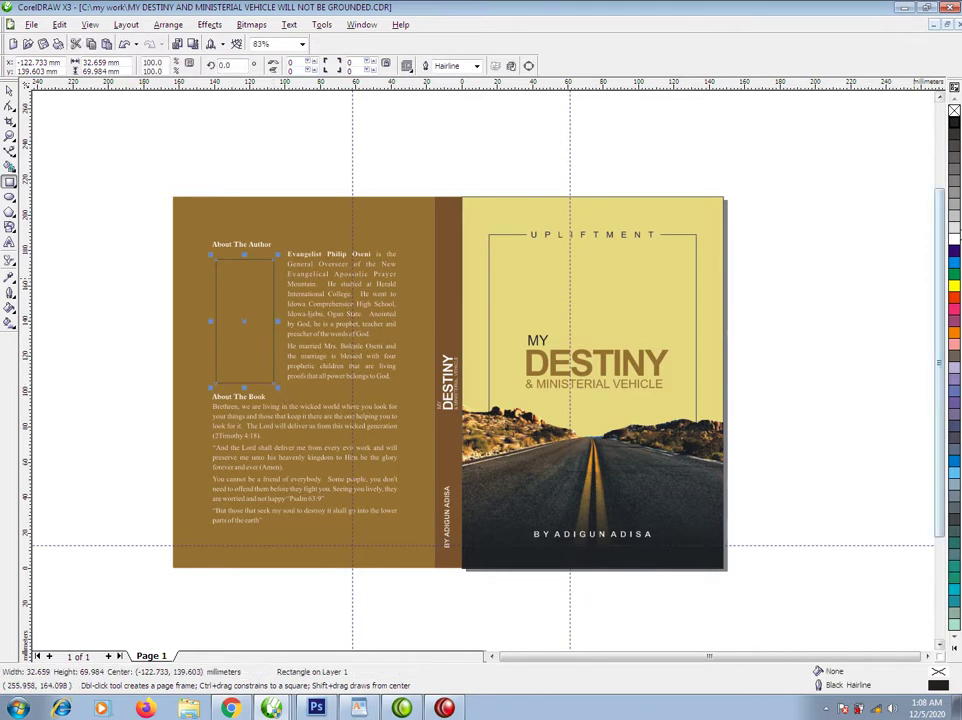
left_click(954, 238)
key("space")
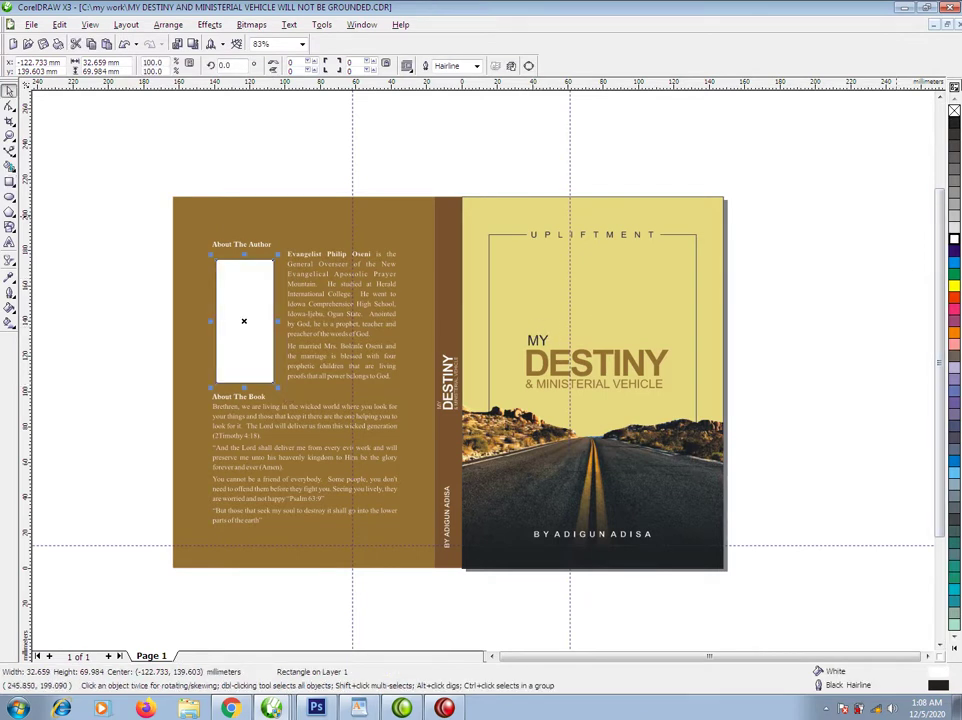
left_click(760, 330)
left_click_drag(129, 183, 803, 595)
scroll(803, 595, "up", 3)
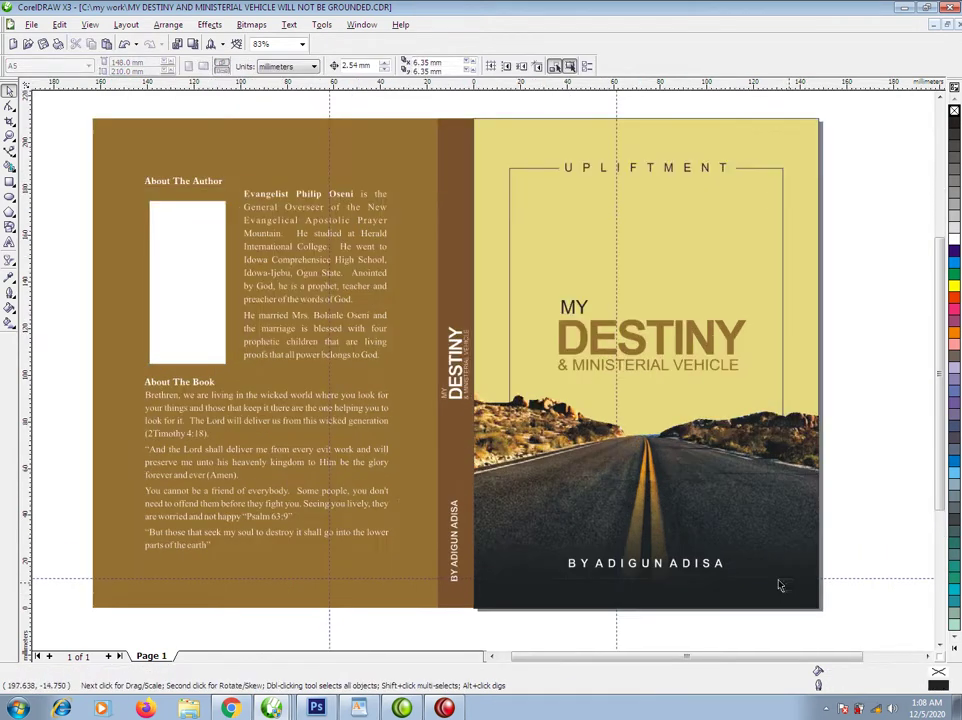
left_click(802, 336)
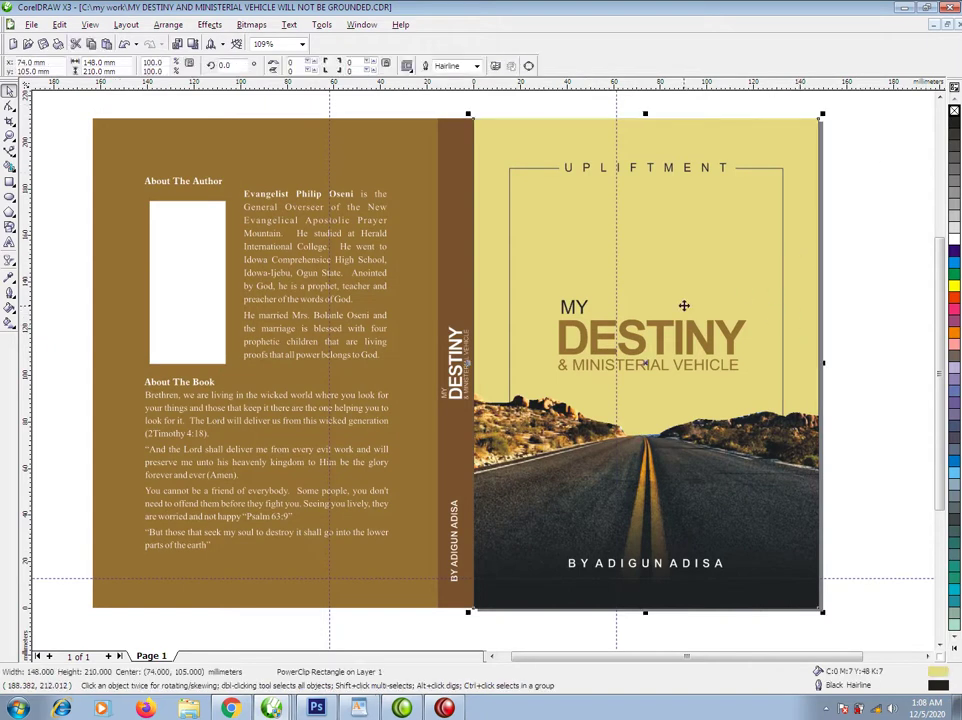
left_click(842, 318)
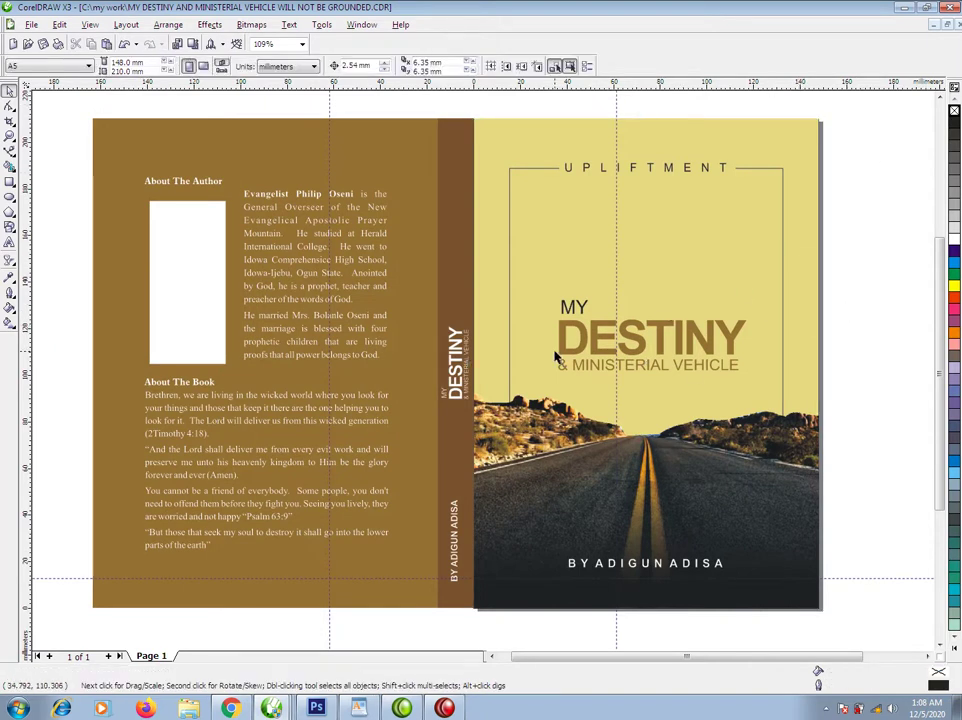
scroll(266, 361, "down", 3)
left_click_drag(258, 249, 616, 509)
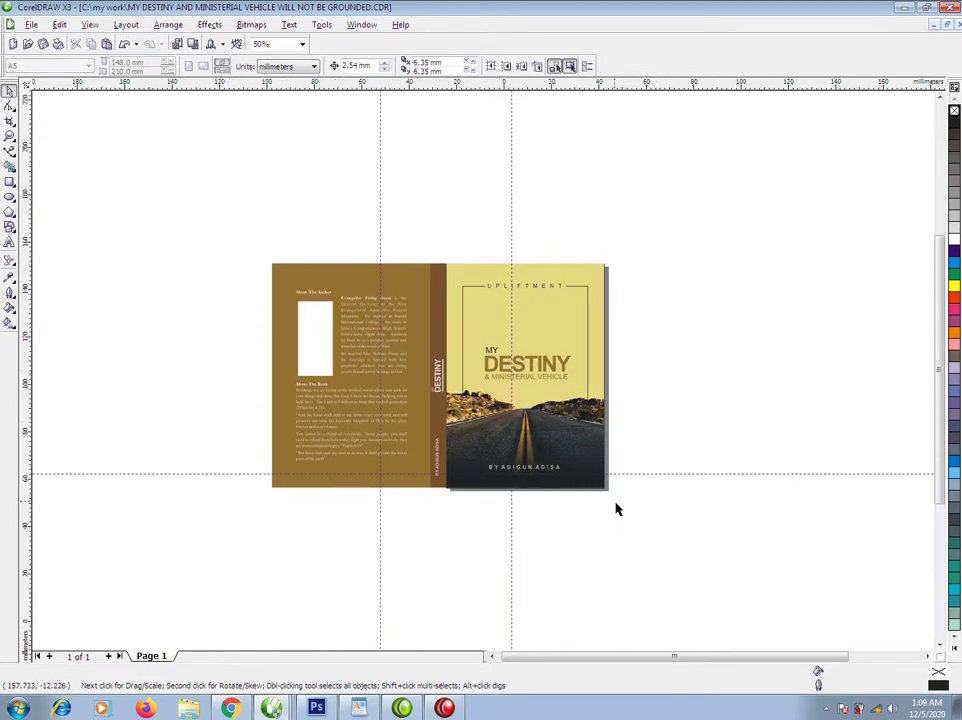